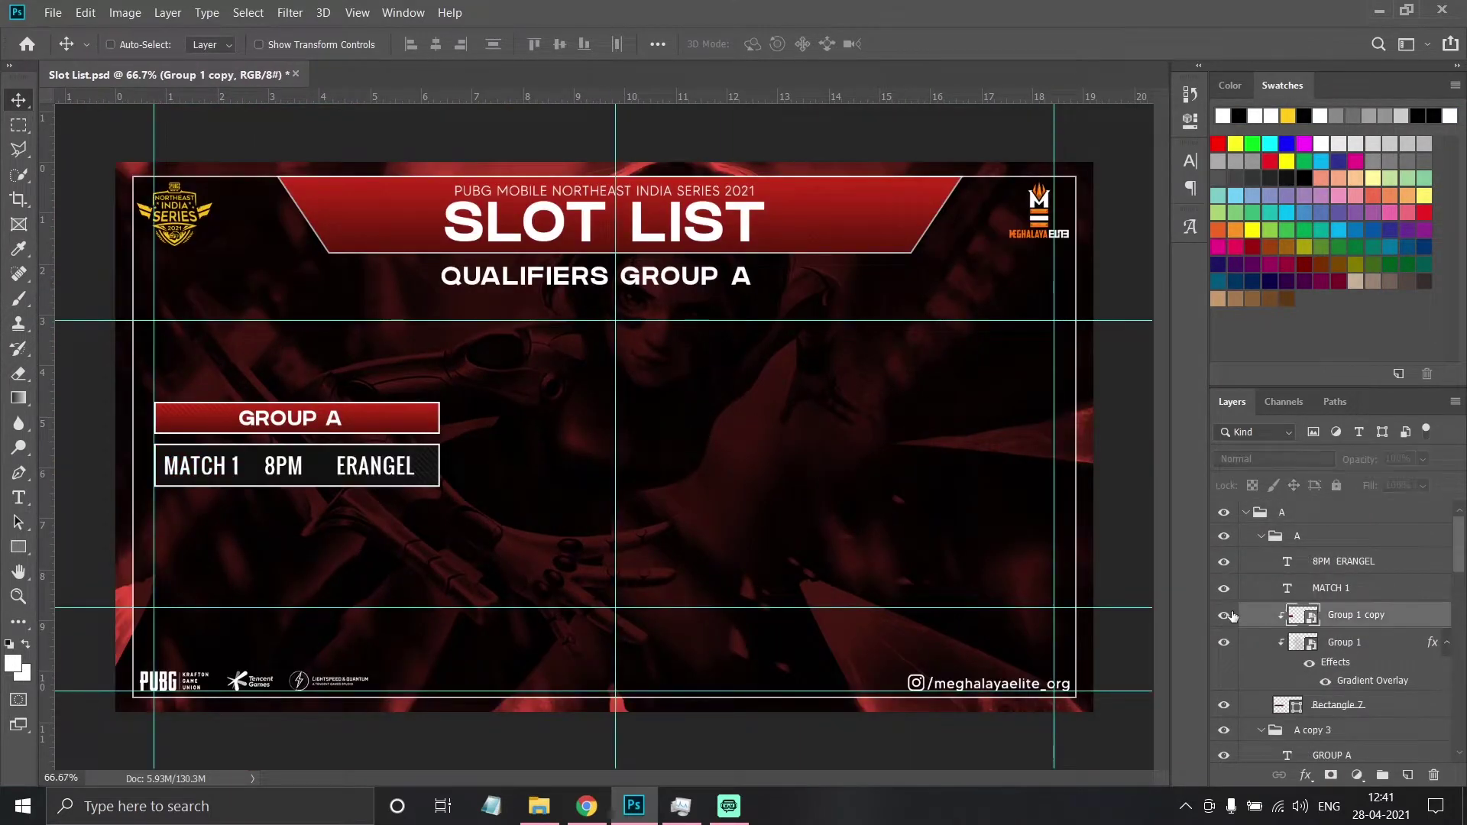
Apply the row bar's new width and delete the MATCH 1 and 8PM ERANGEL text.
key("Return")
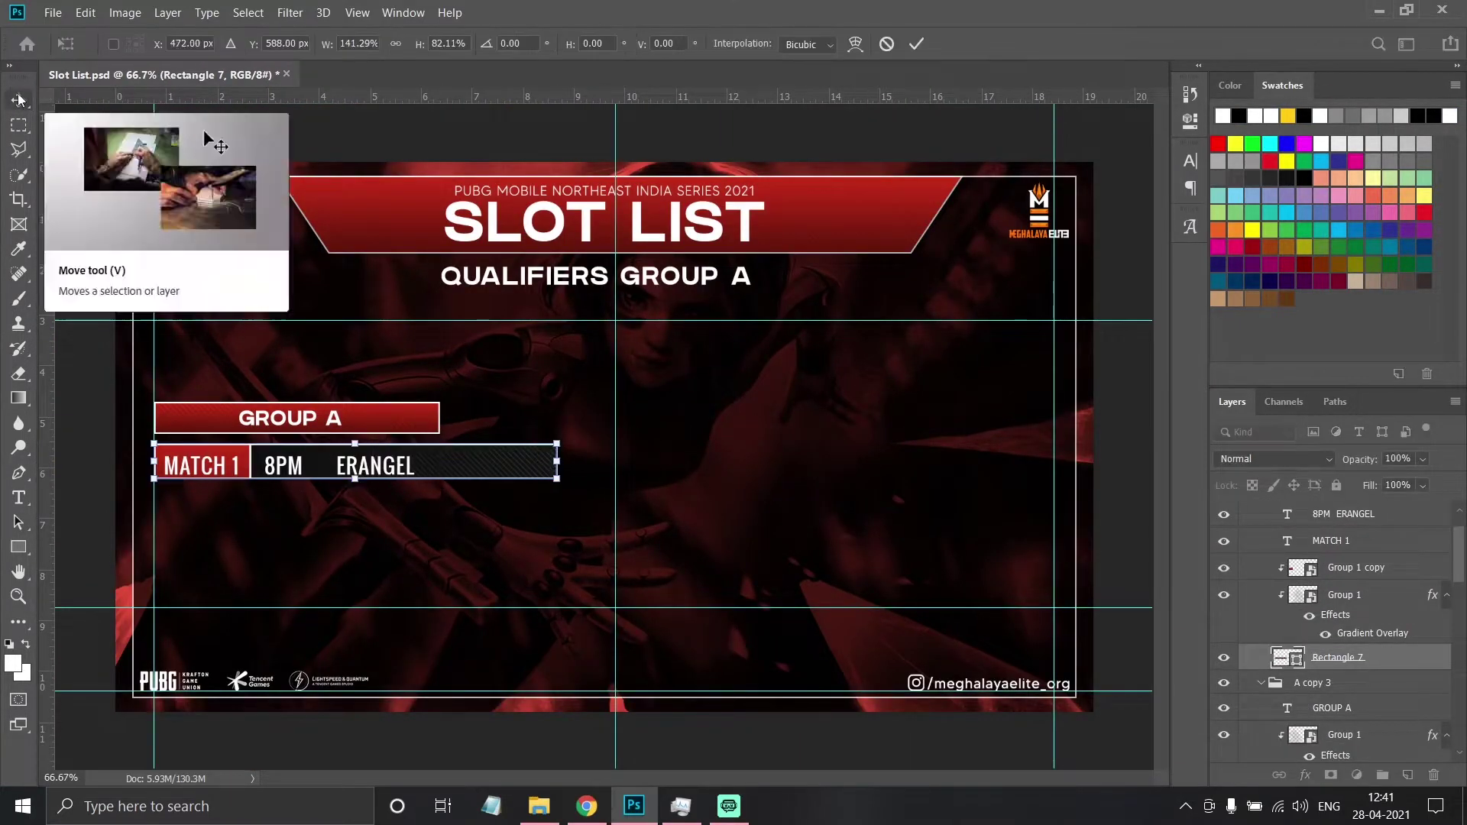
left_click(18, 547)
left_click(1338, 522, "shift")
key("Delete")
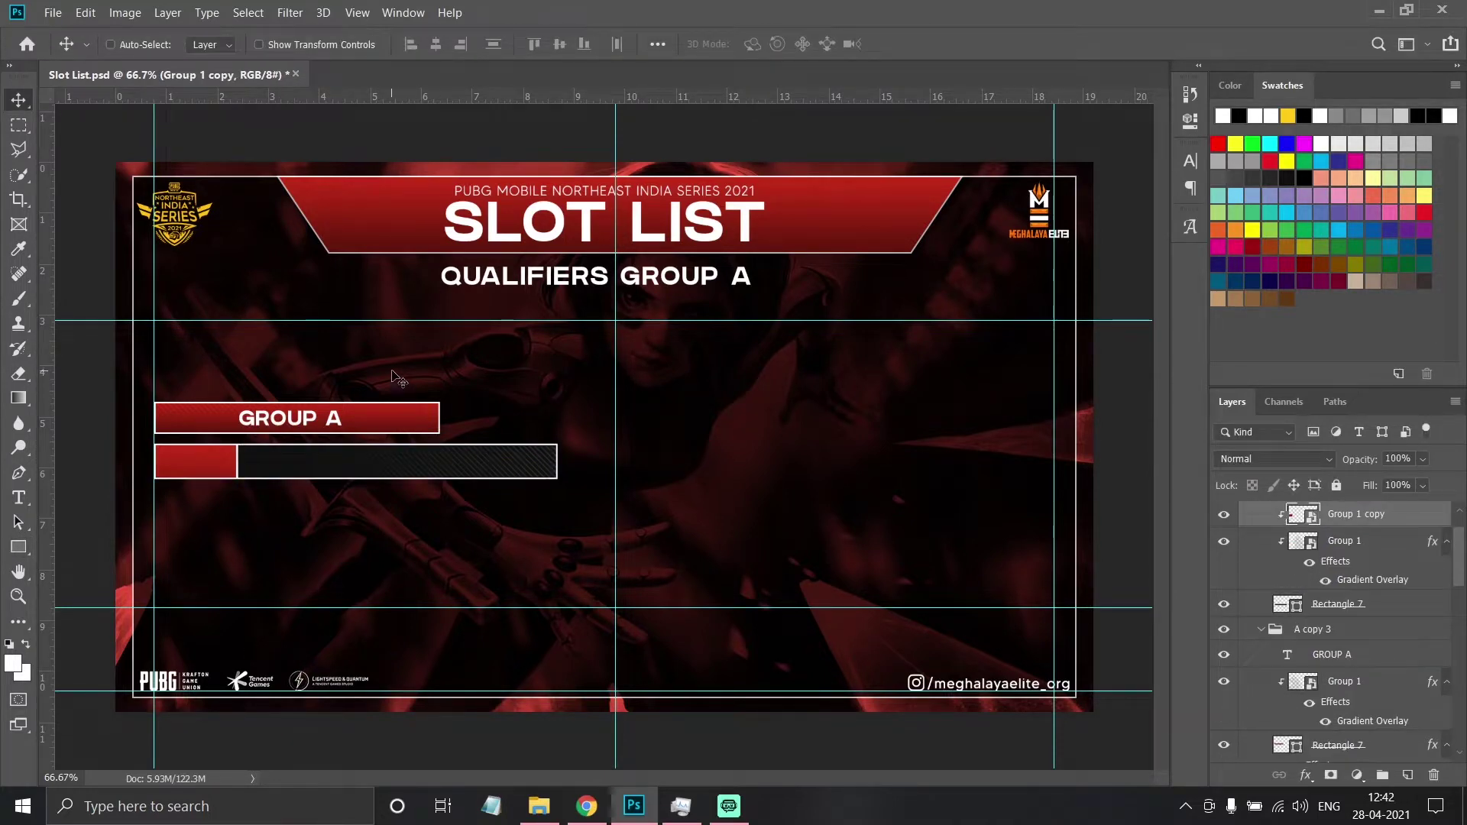
Stretch the row bar's background shape slightly further right and hide the GROUP A header.
key("ctrl+plus")
scroll(604, 436, "up", 3)
scroll(1309, 564, "up", 2)
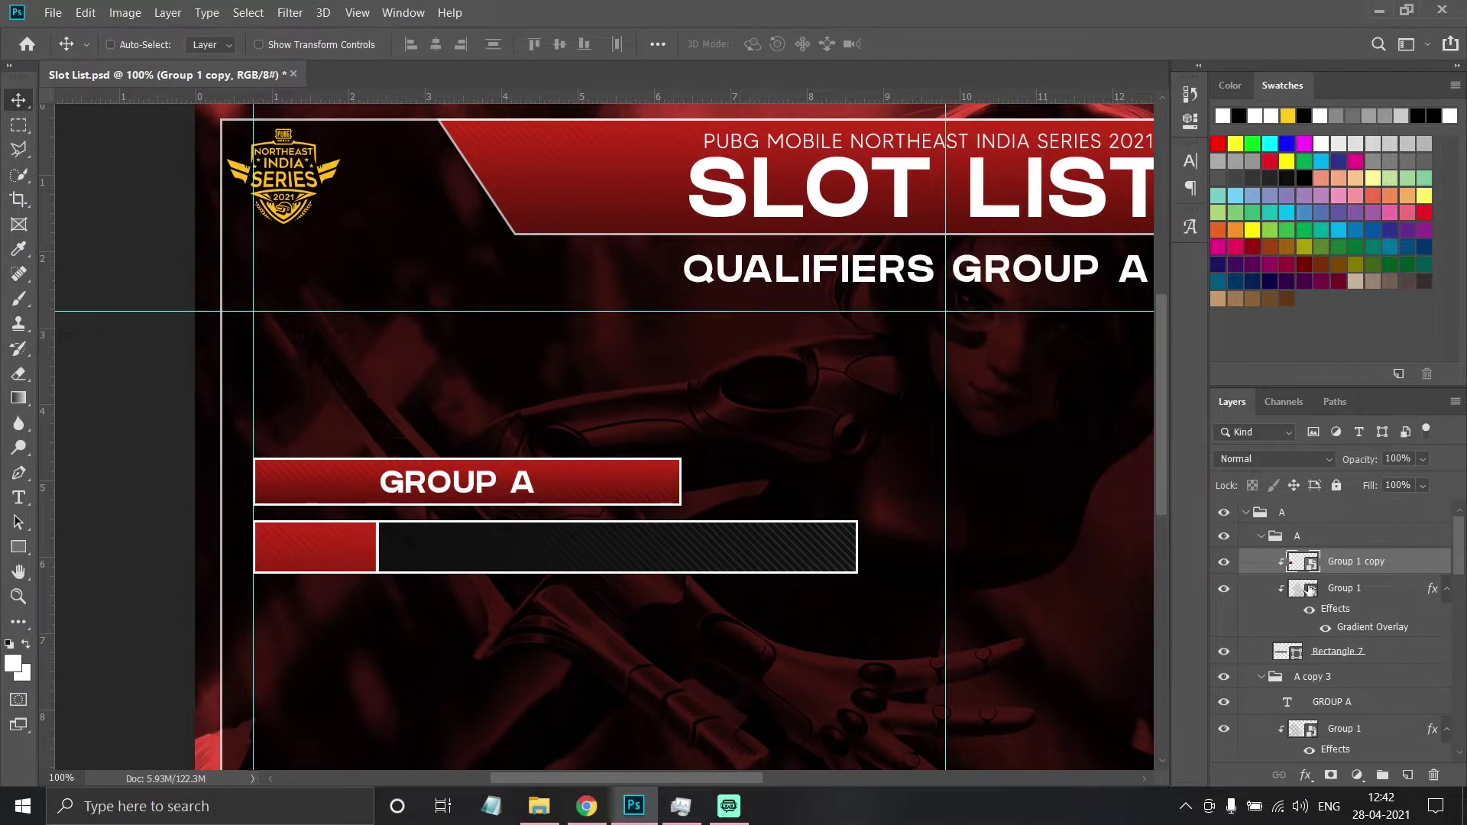
left_click(1338, 651)
key("ctrl+t")
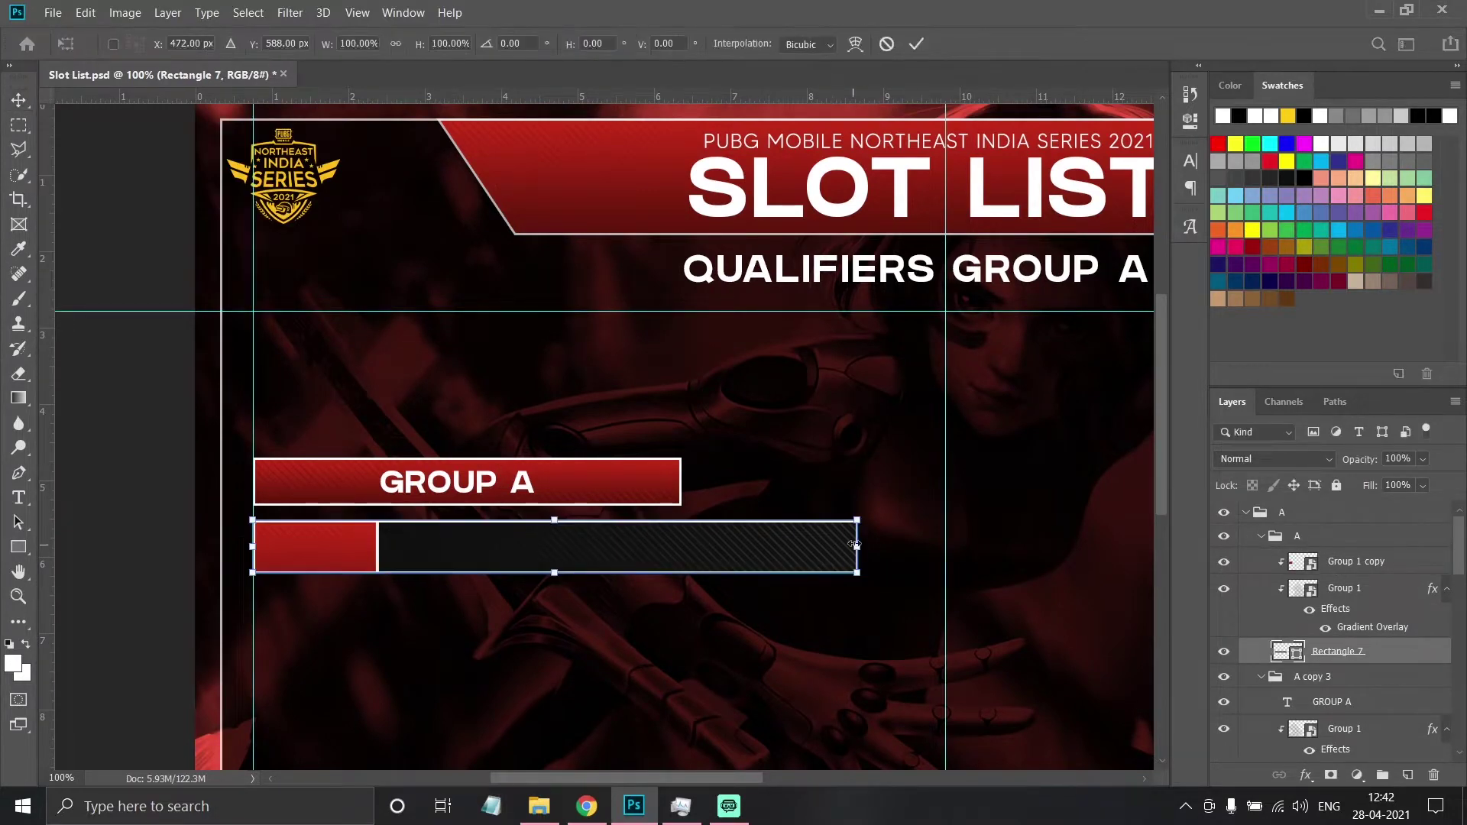
left_click_drag(856, 545, 864, 545)
key("Return")
left_click(1224, 676)
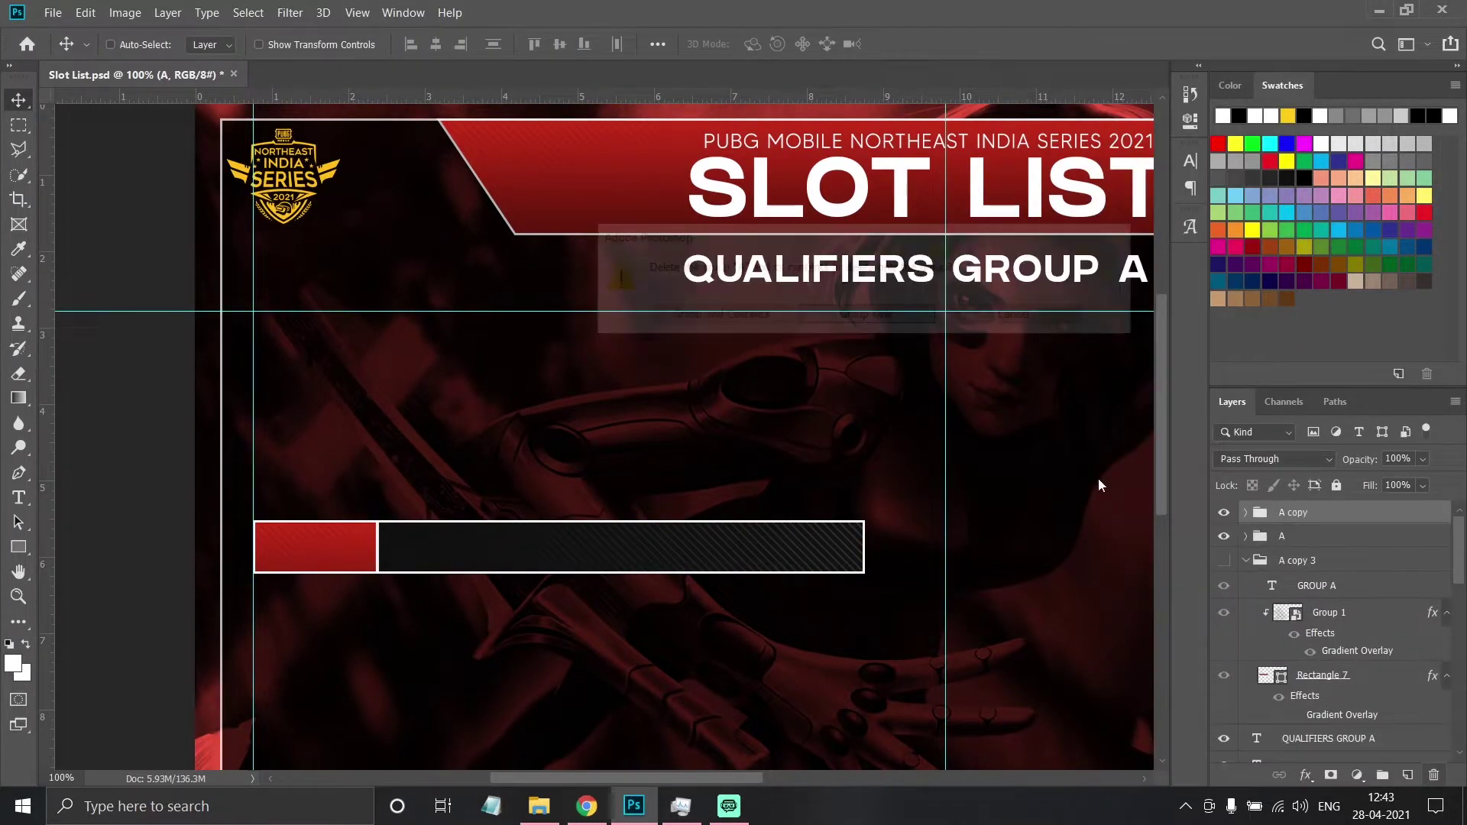
Try converting the A copy group to a smart object, revert, and pull the bar's right end in.
right_click(1315, 513)
left_click(1138, 298)
double_click(1299, 513)
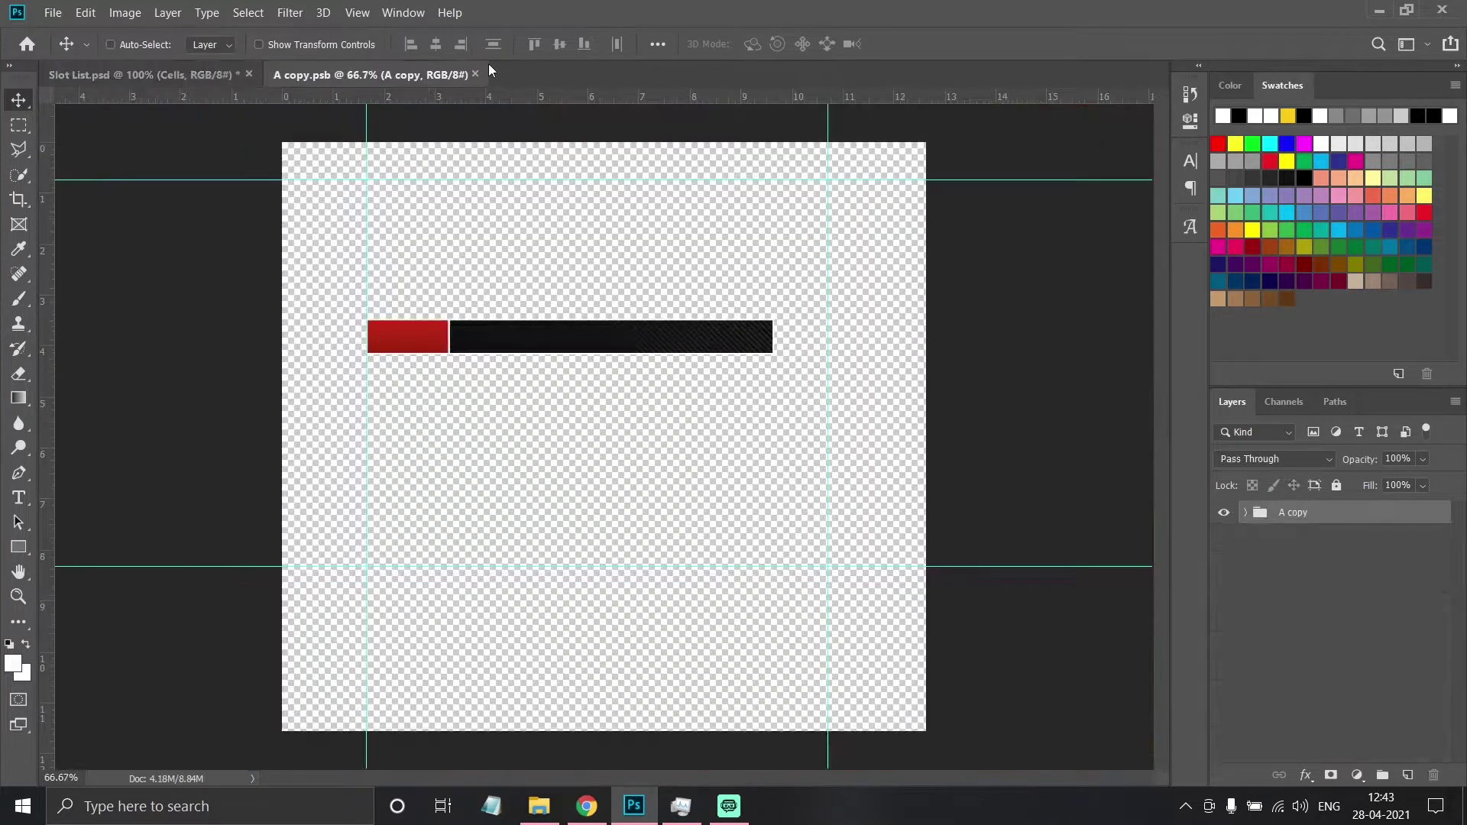
key("ctrl+w")
key("ctrl+z")
key("ctrl+z")
key("ctrl+t")
left_click_drag(864, 545, 791, 545)
key("Return")
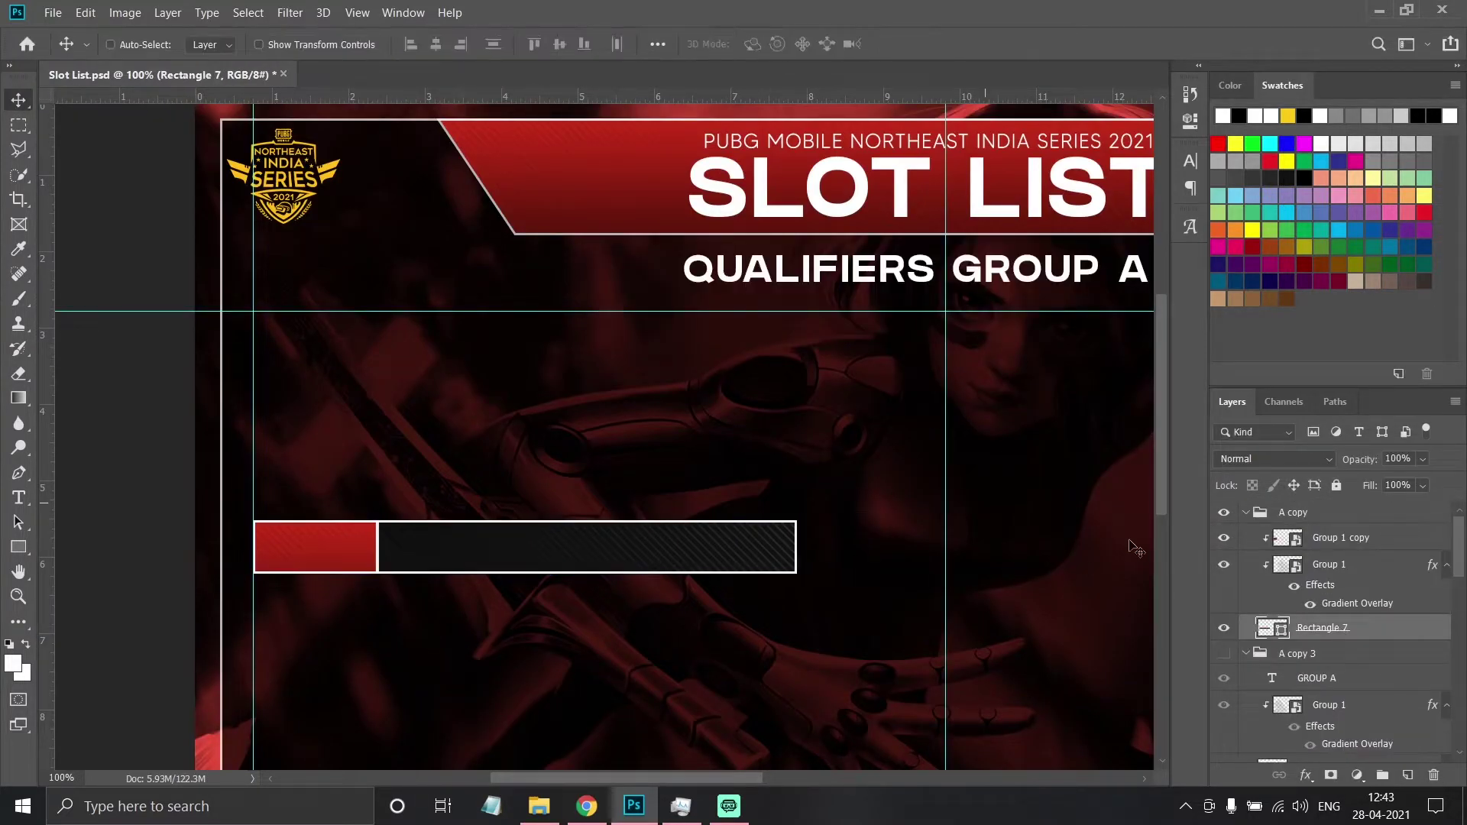
Give the row bar a white stroke outline and move it up below the title.
double_click(1288, 537)
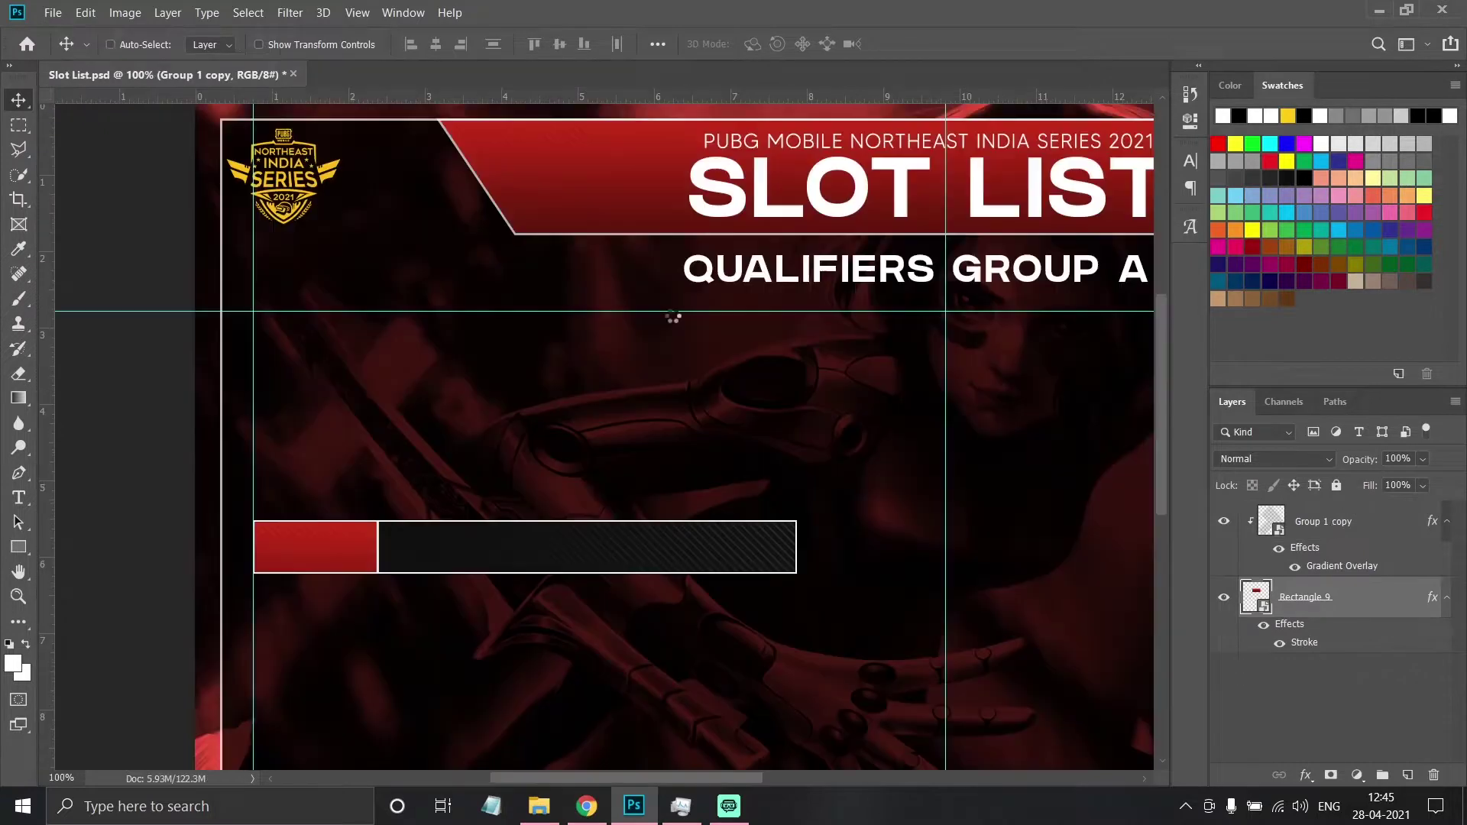
left_click_drag(506, 540, 544, 465)
scroll(544, 465, "down", 2)
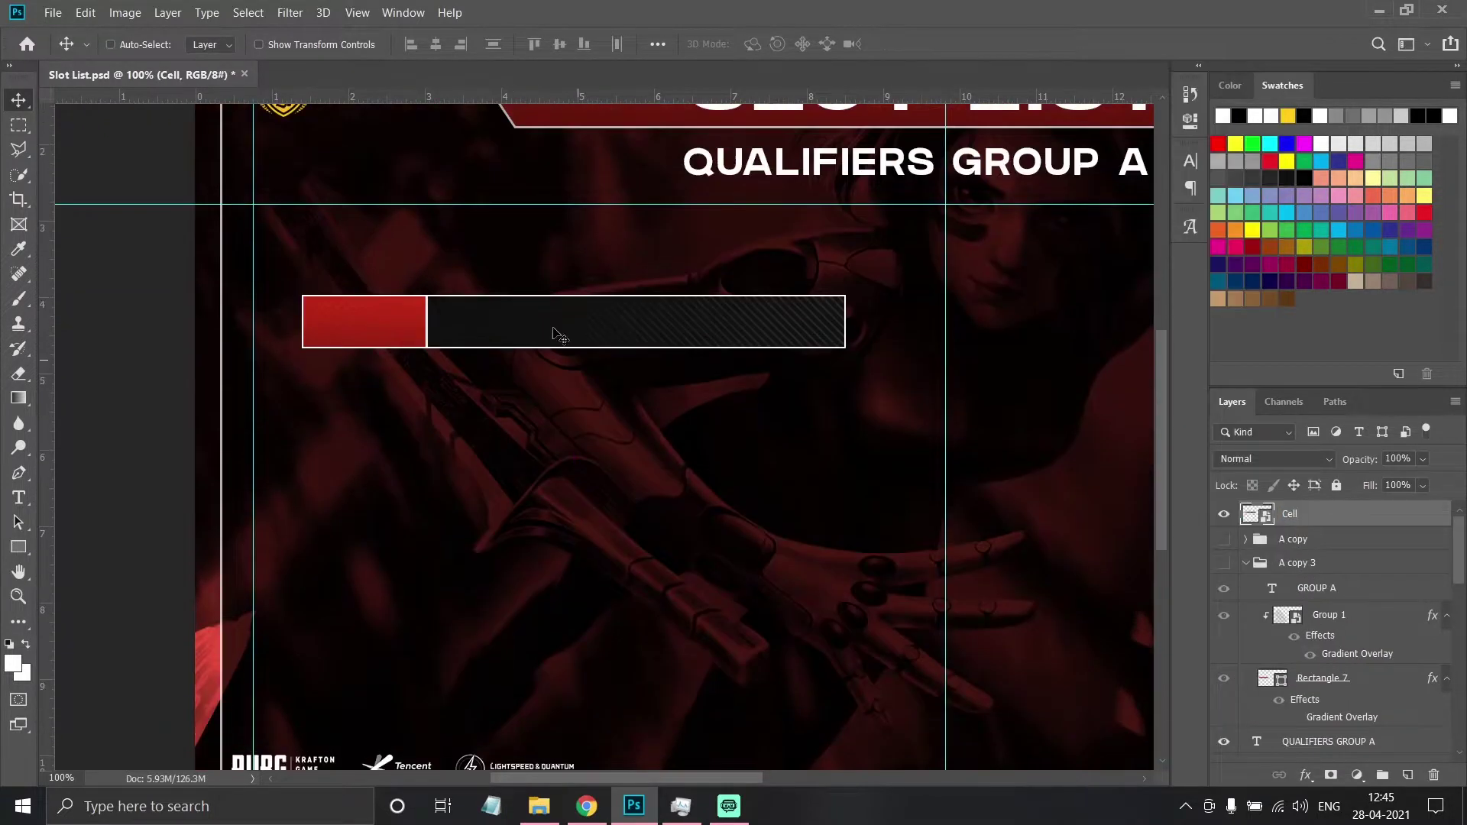
mouse_move(469, 338)
left_mouse_down()
mouse_move(547, 367)
mouse_move(451, 349)
mouse_move(451, 594)
left_mouse_up()
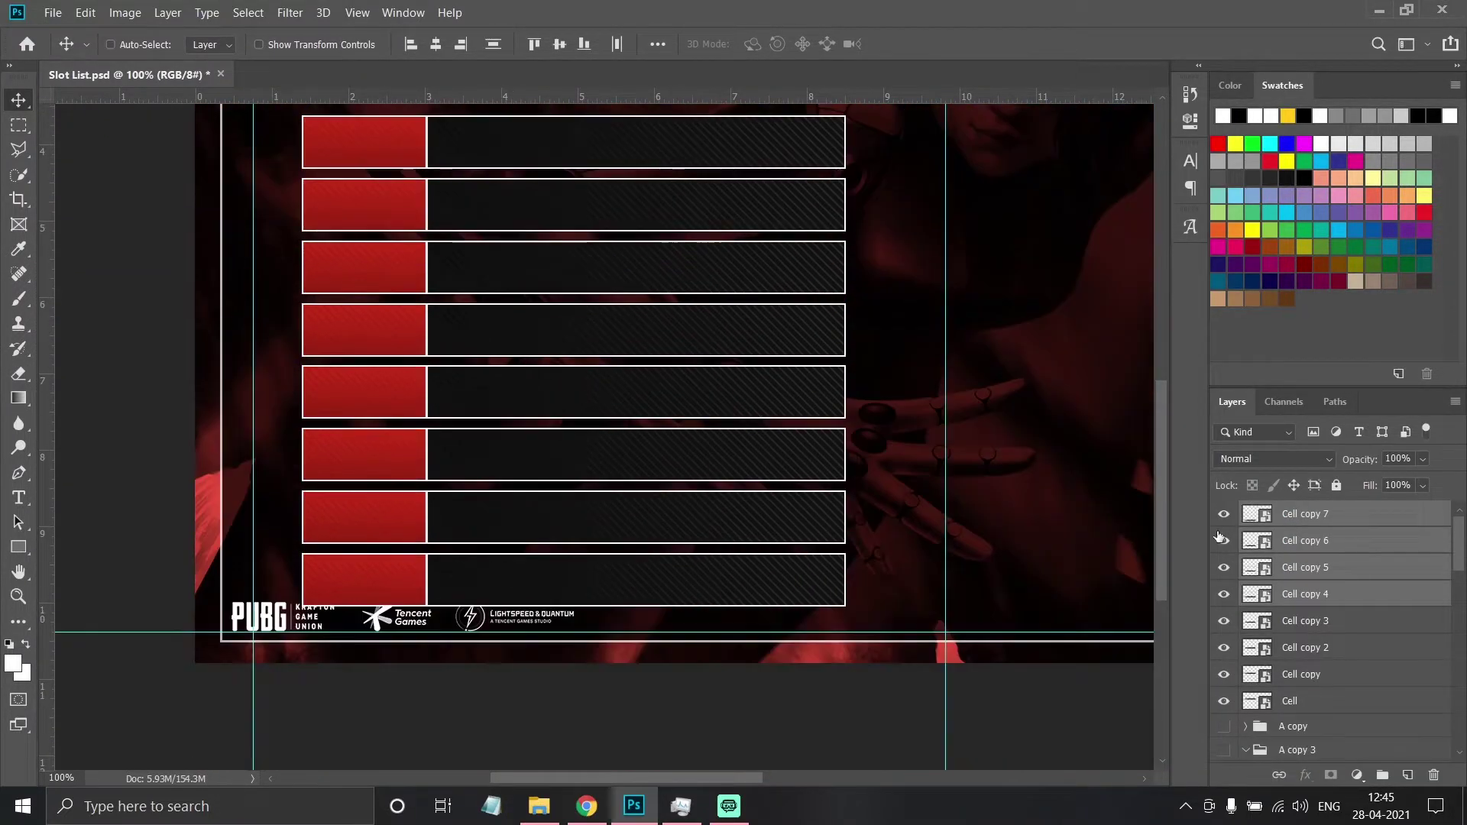
Drag copies of the row bar into an evenly spaced stack of nine rows.
scroll(710, 454, "up", 3)
scroll(710, 454, "down", 1)
left_click_drag(709, 454, 462, 370)
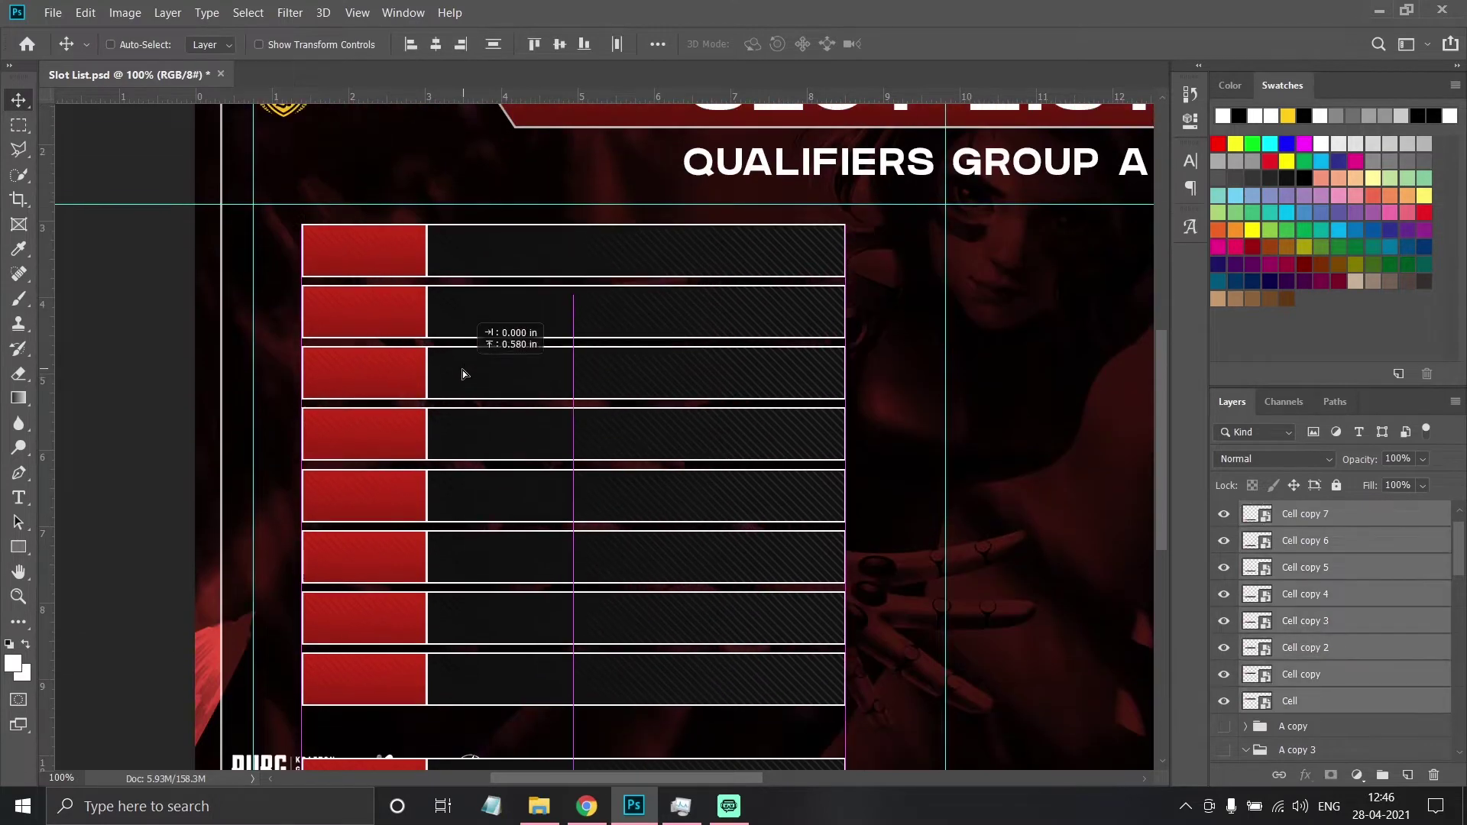
scroll(462, 371, "down", 5)
scroll(579, 233, "up", 5)
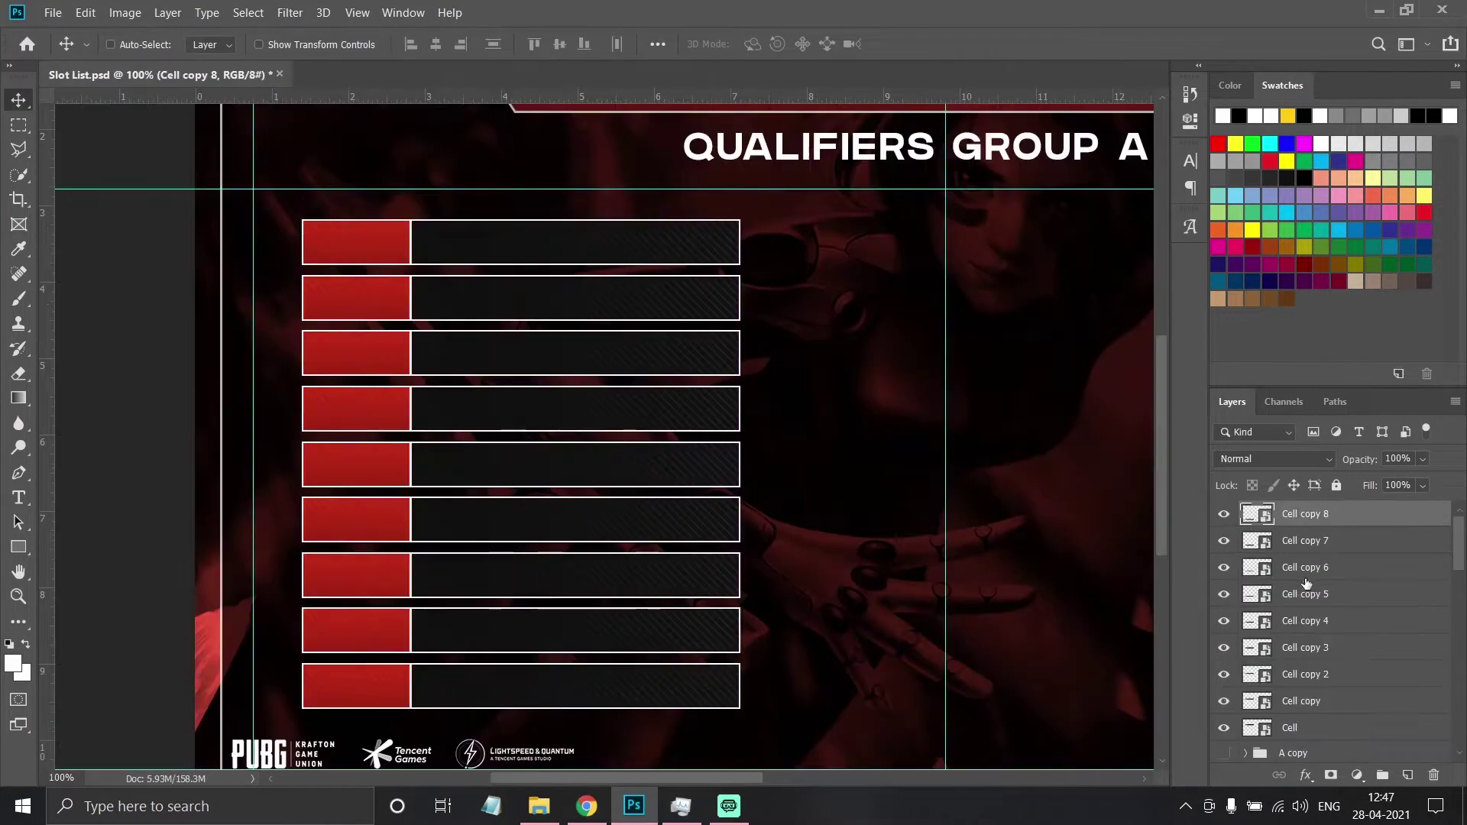
Name the row group Left Table and shift the whole table right.
type("le")
key("Return")
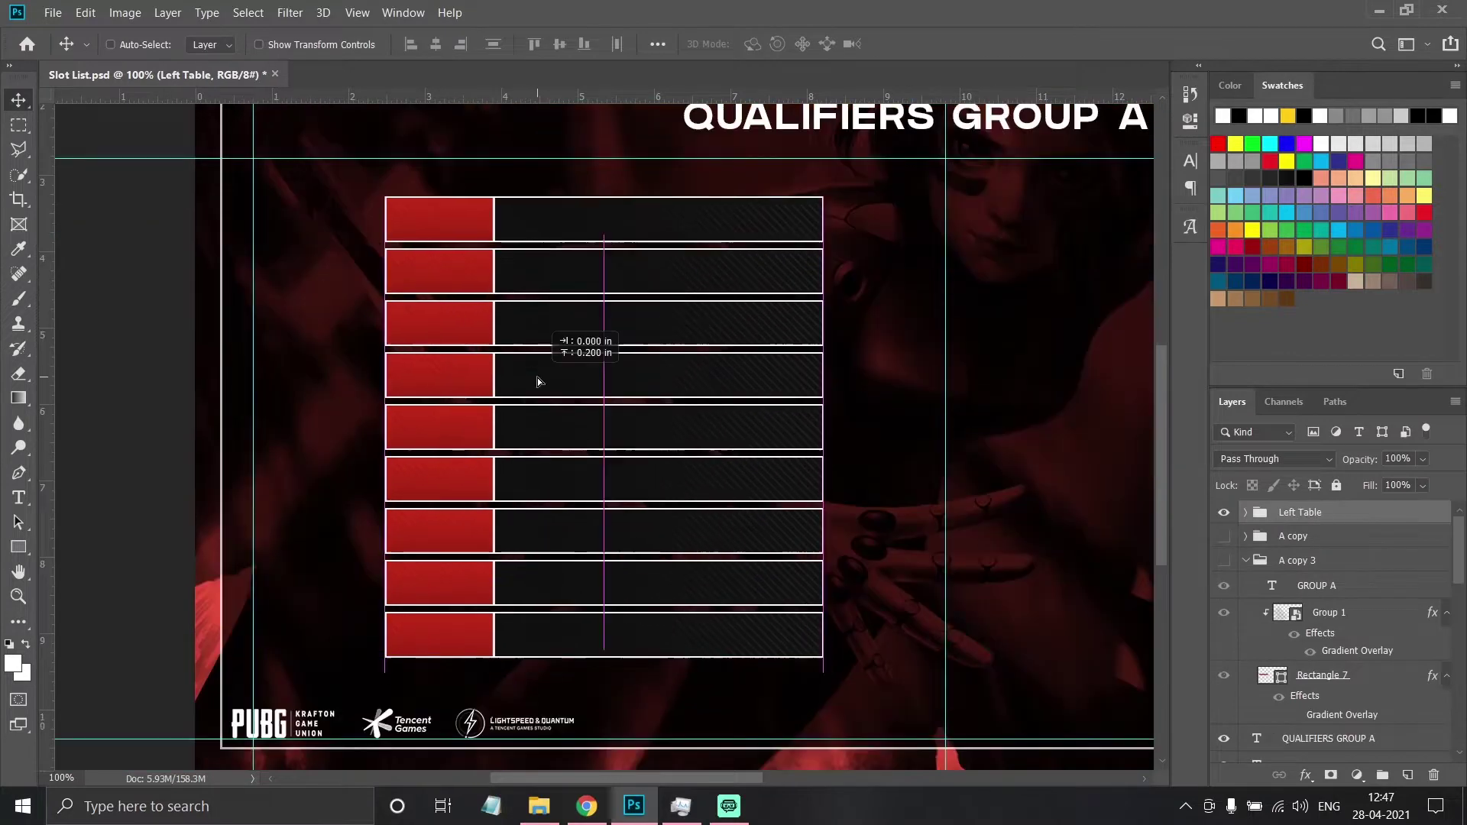
left_click_drag(538, 377, 603, 387)
Reuse the GROUP A red bar as a header placed above the table rows.
left_click(1225, 542)
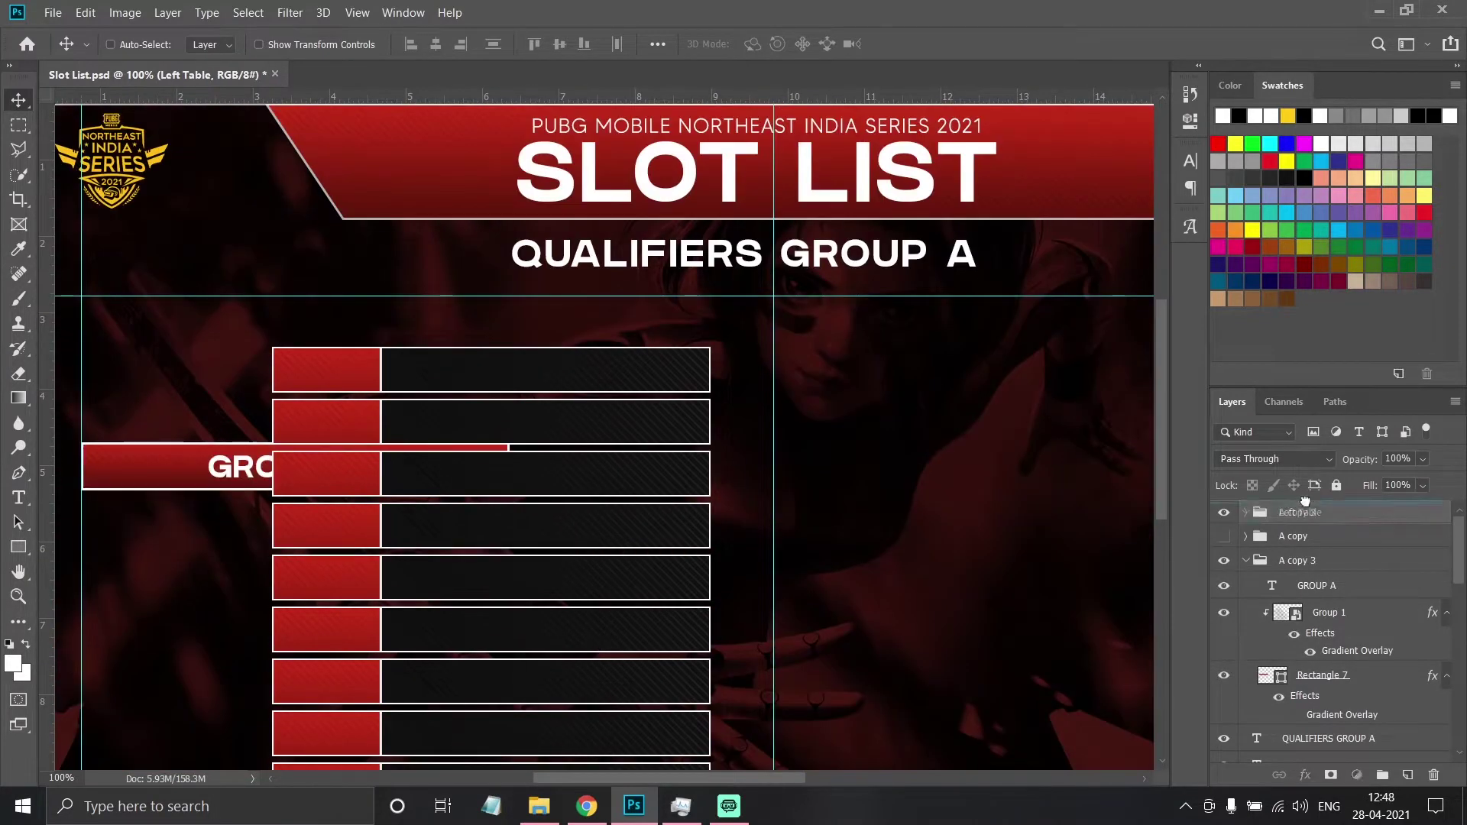
left_click_drag(318, 485, 508, 339)
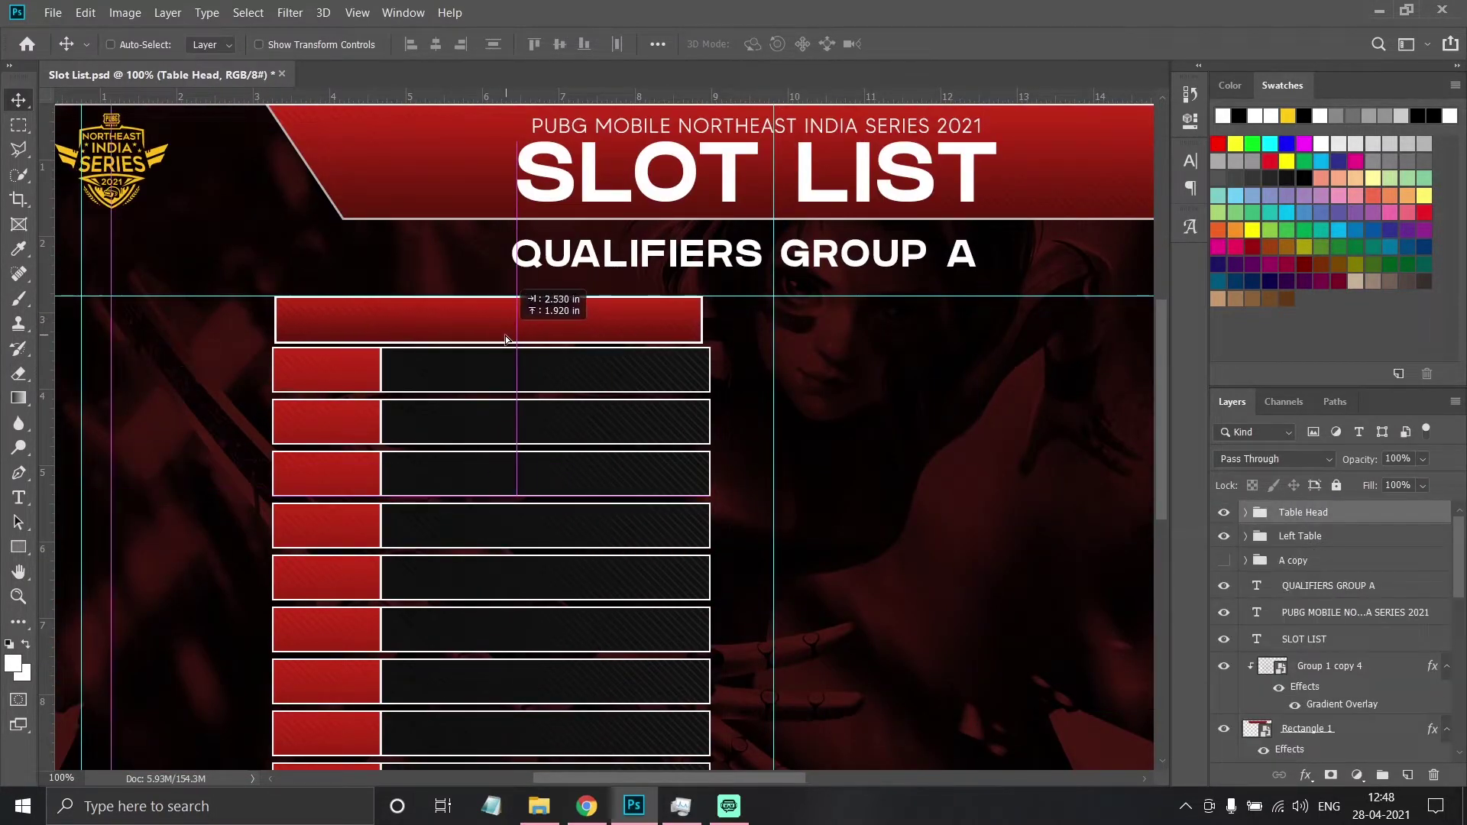
key("ctrl+plus")
key("ctrl+plus")
scroll(504, 570, "left", 2)
scroll(715, 607, "right", 10)
Reduce the Table Head bar's height and line it up with the table.
left_click(1246, 512)
left_click(1320, 611)
key("ctrl+t")
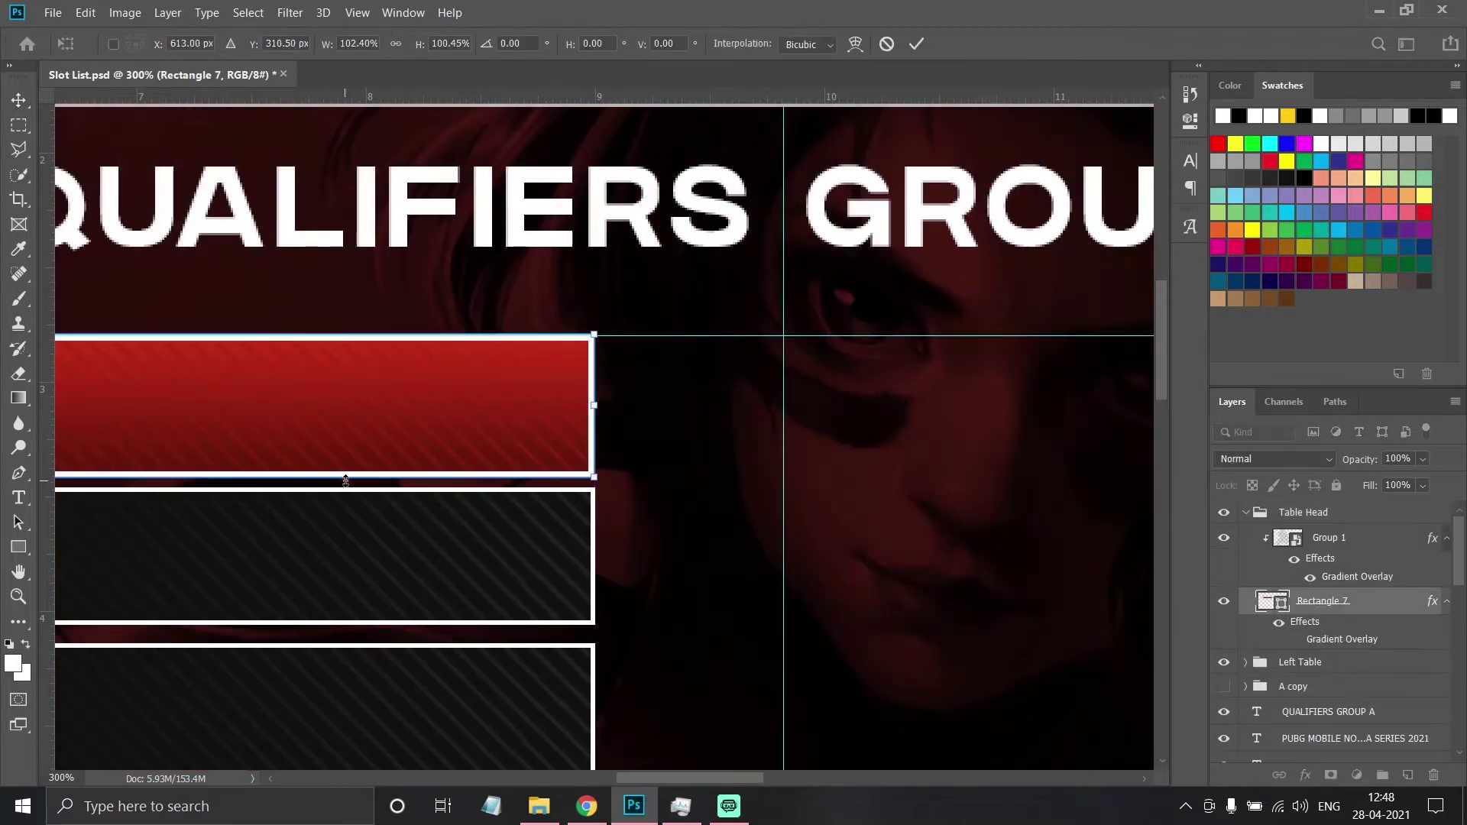
left_click_drag(344, 476, 344, 413)
left_click_drag(667, 781, 548, 781)
key("Return")
left_click(1246, 512)
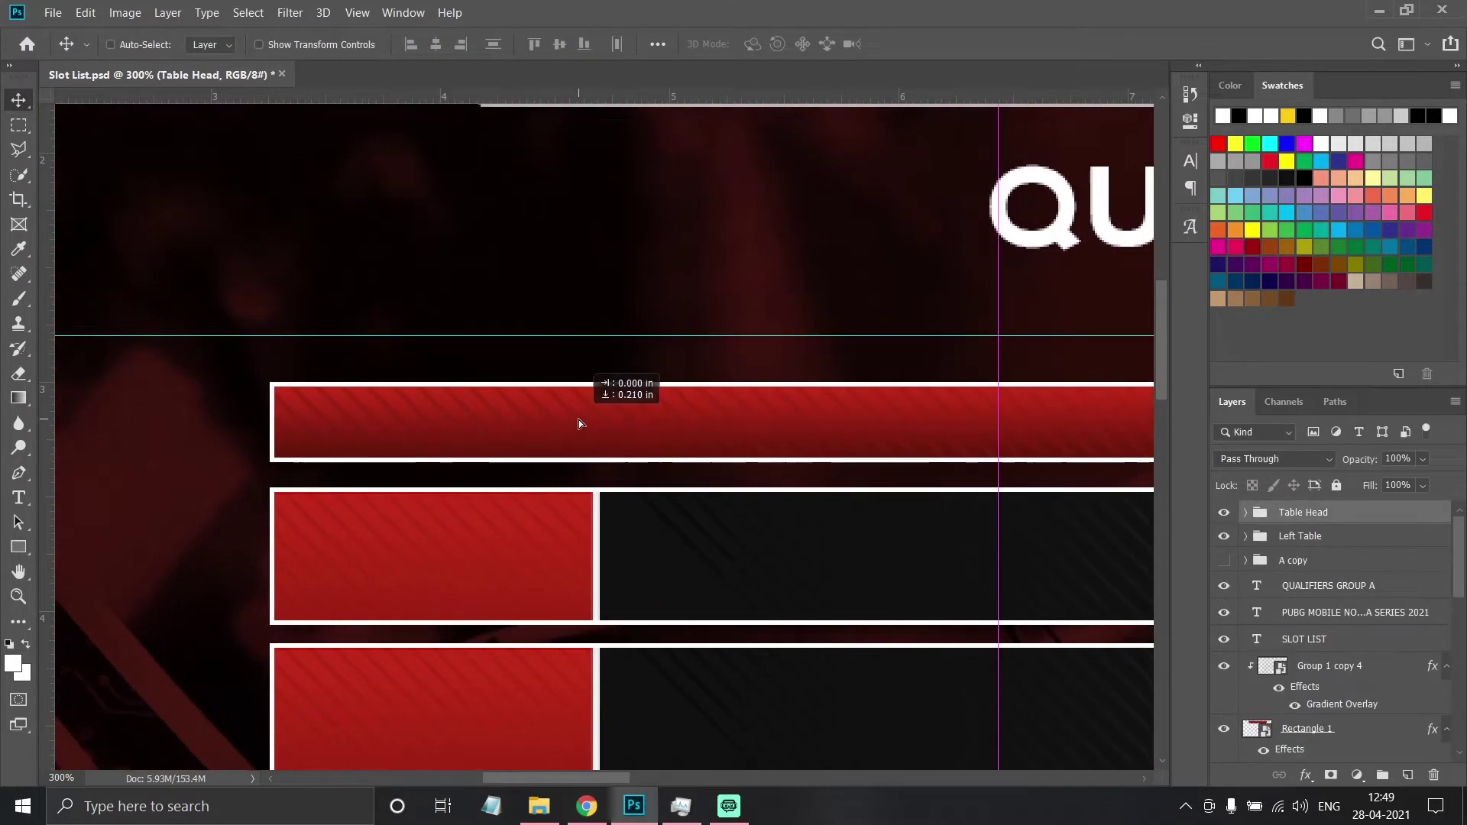
left_click_drag(580, 425, 597, 405)
key("ctrl+1")
Open the Cell copy 8 row's artwork and begin transforming its red slot block.
left_click(1245, 512)
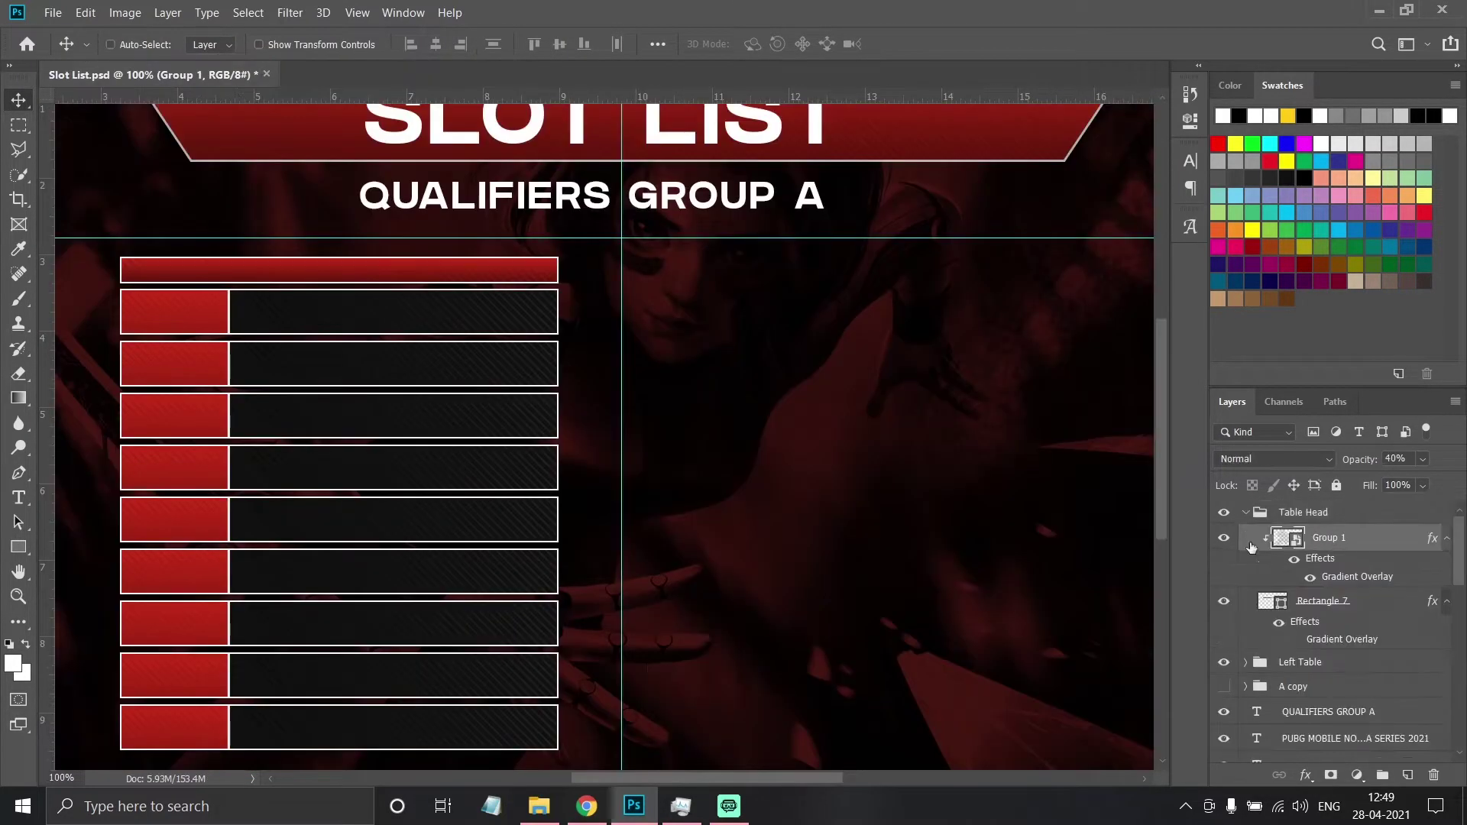
double_click(1273, 642)
key("ctrl+t")
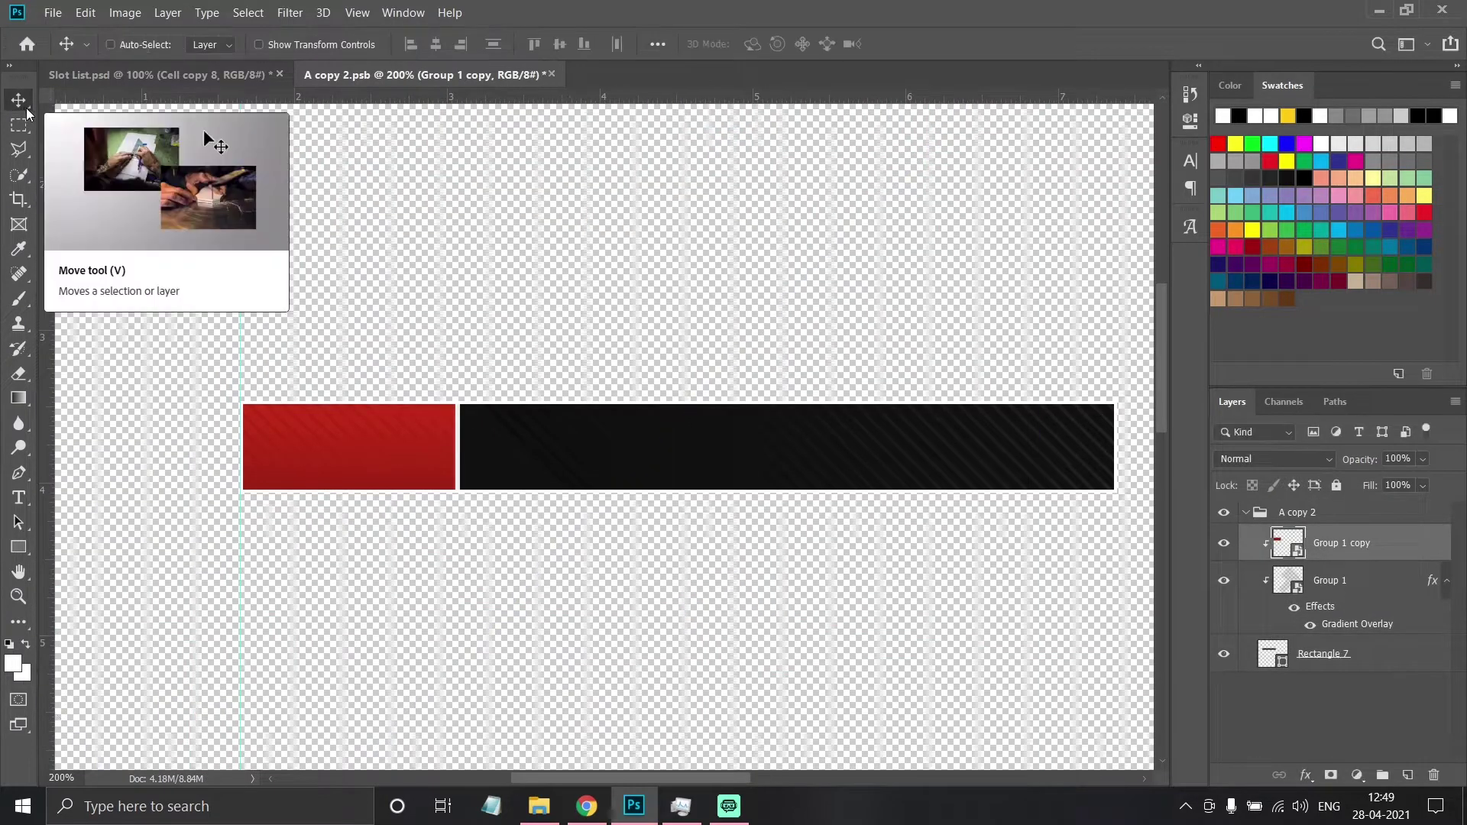
Apply the slant to the red slot block and extend the canvas around it with Crop.
key("Return")
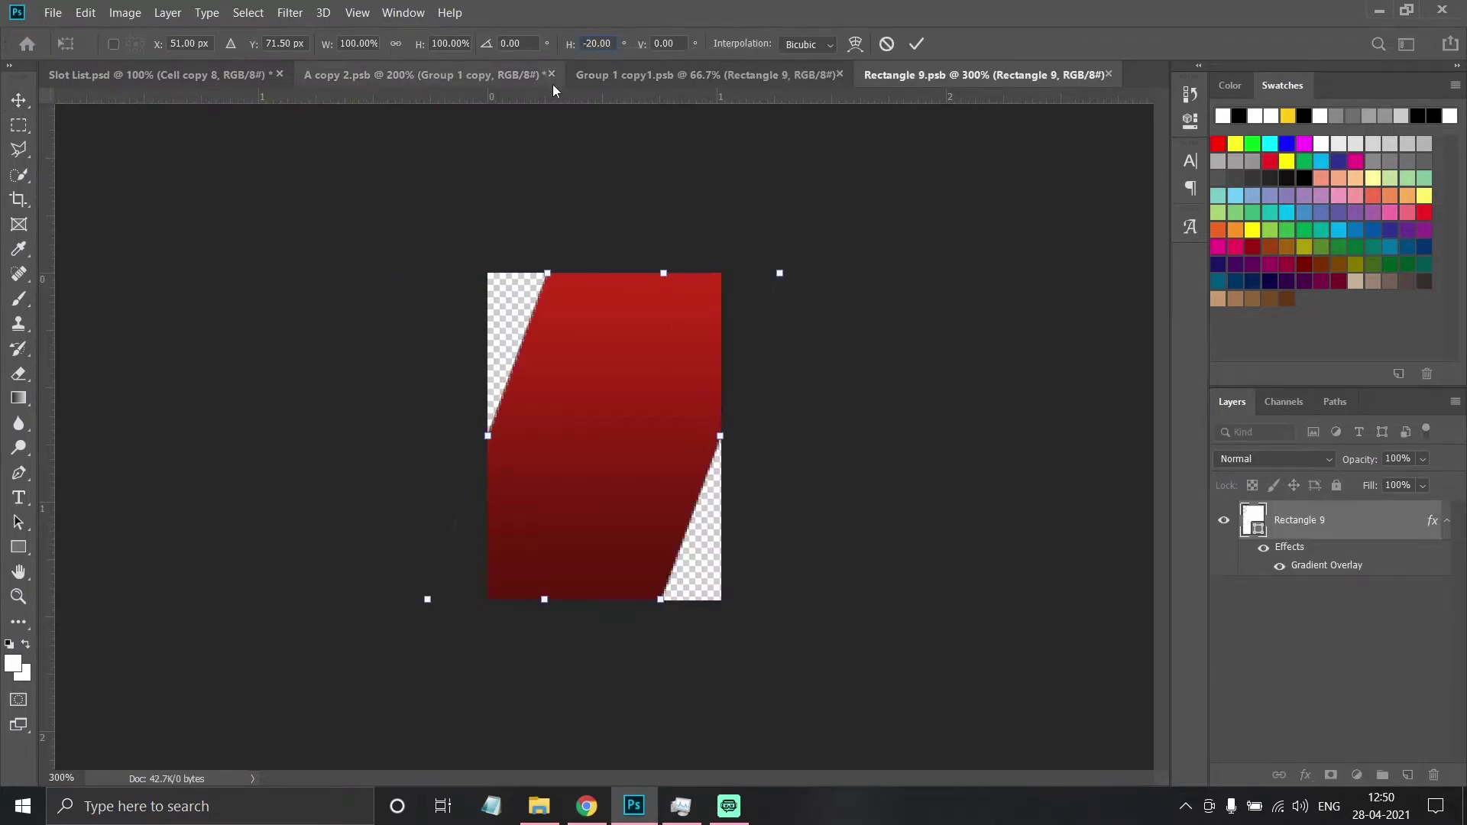
key("c")
left_click_drag(719, 430, 790, 430)
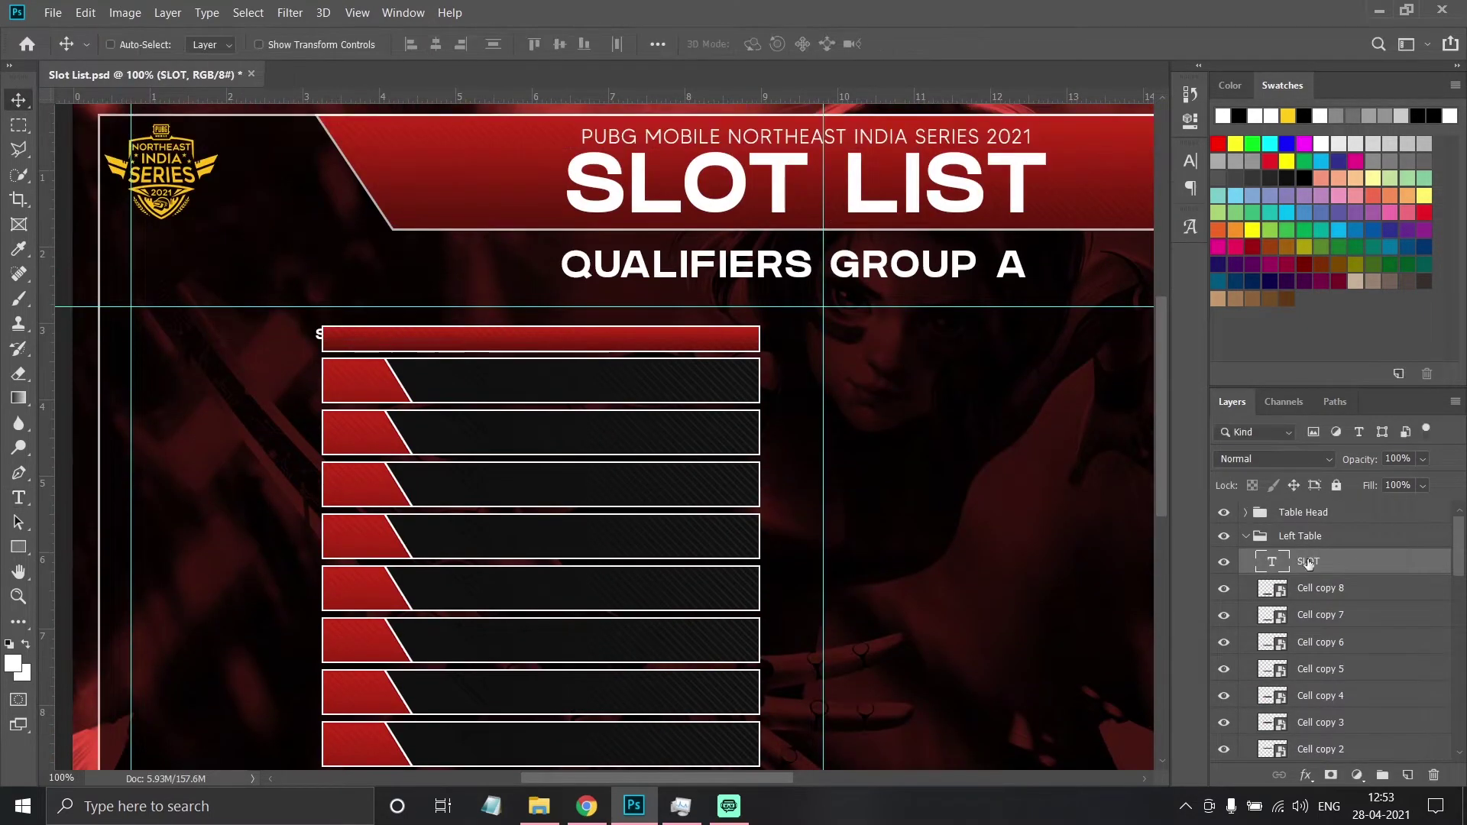
Add a SLOT label in the header and start the slot numbers in the first cell.
key("t")
left_click(564, 338)
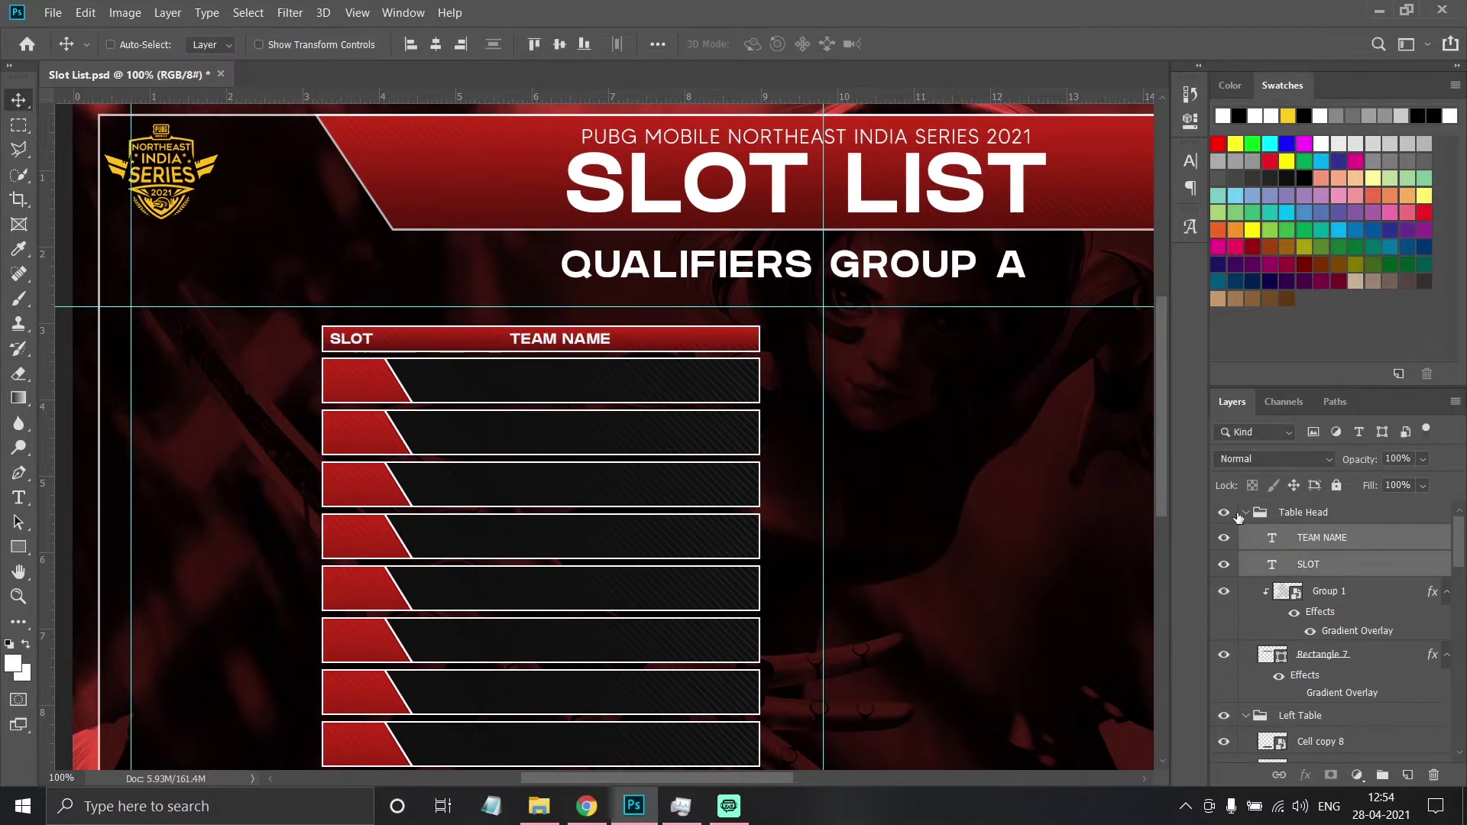
key("t")
left_click(348, 380)
type("1")
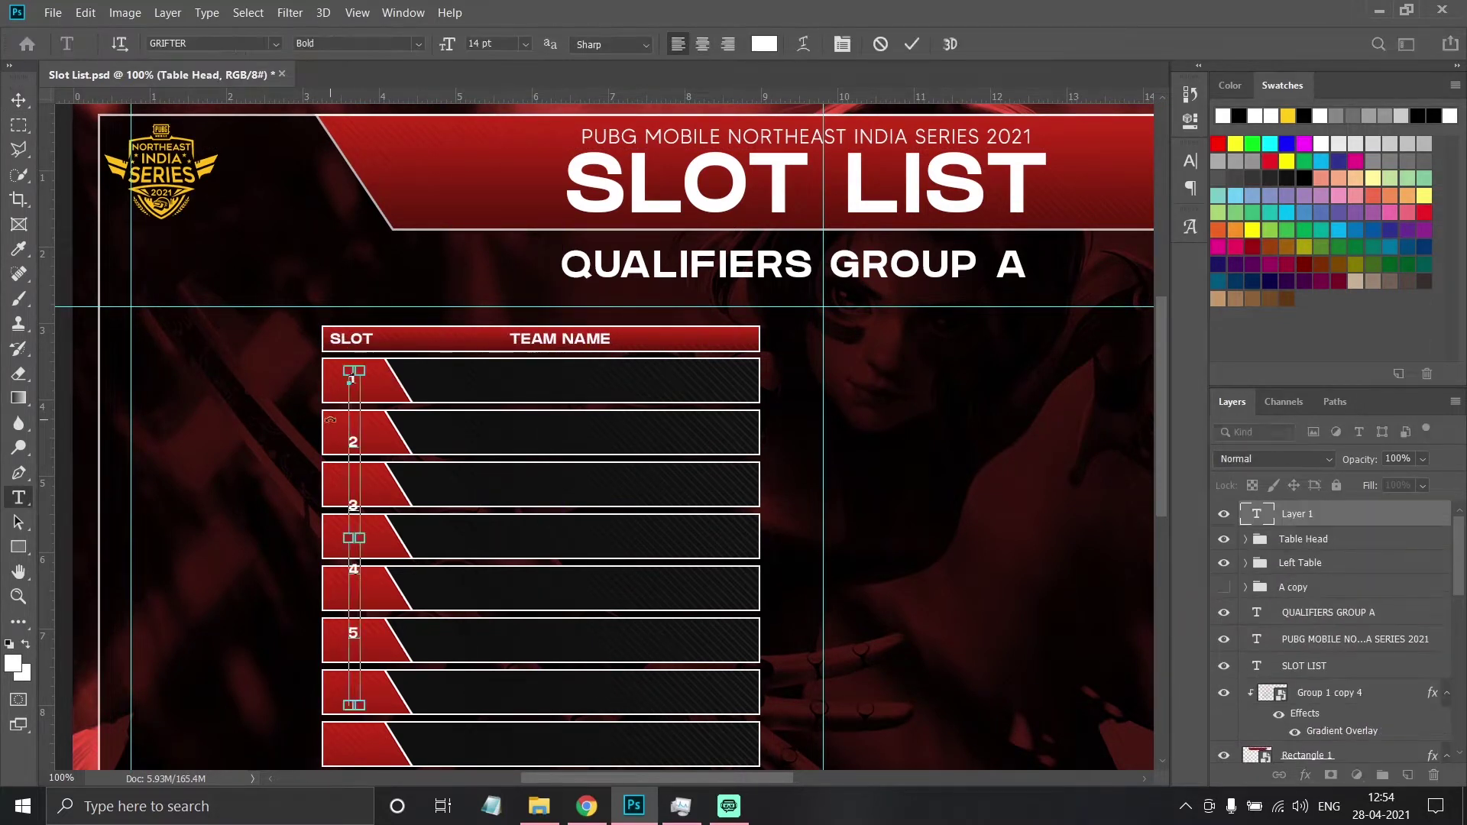
Adjust the slot numbers' leading so each number sits in its row.
key("ctrl+a")
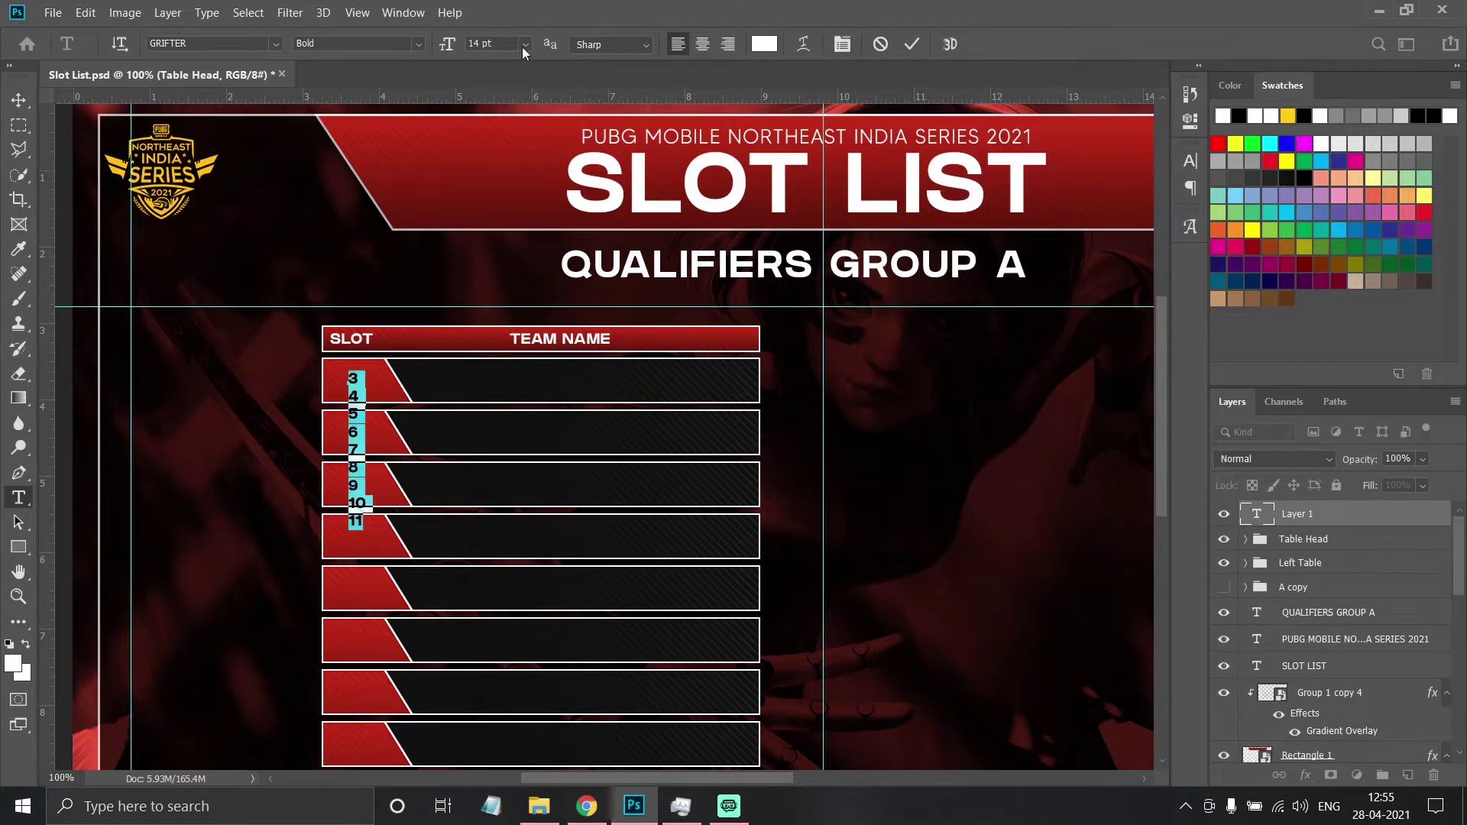
scroll(306, 311, "down", 2)
left_click(1190, 160)
left_click_drag(1086, 210, 1101, 216)
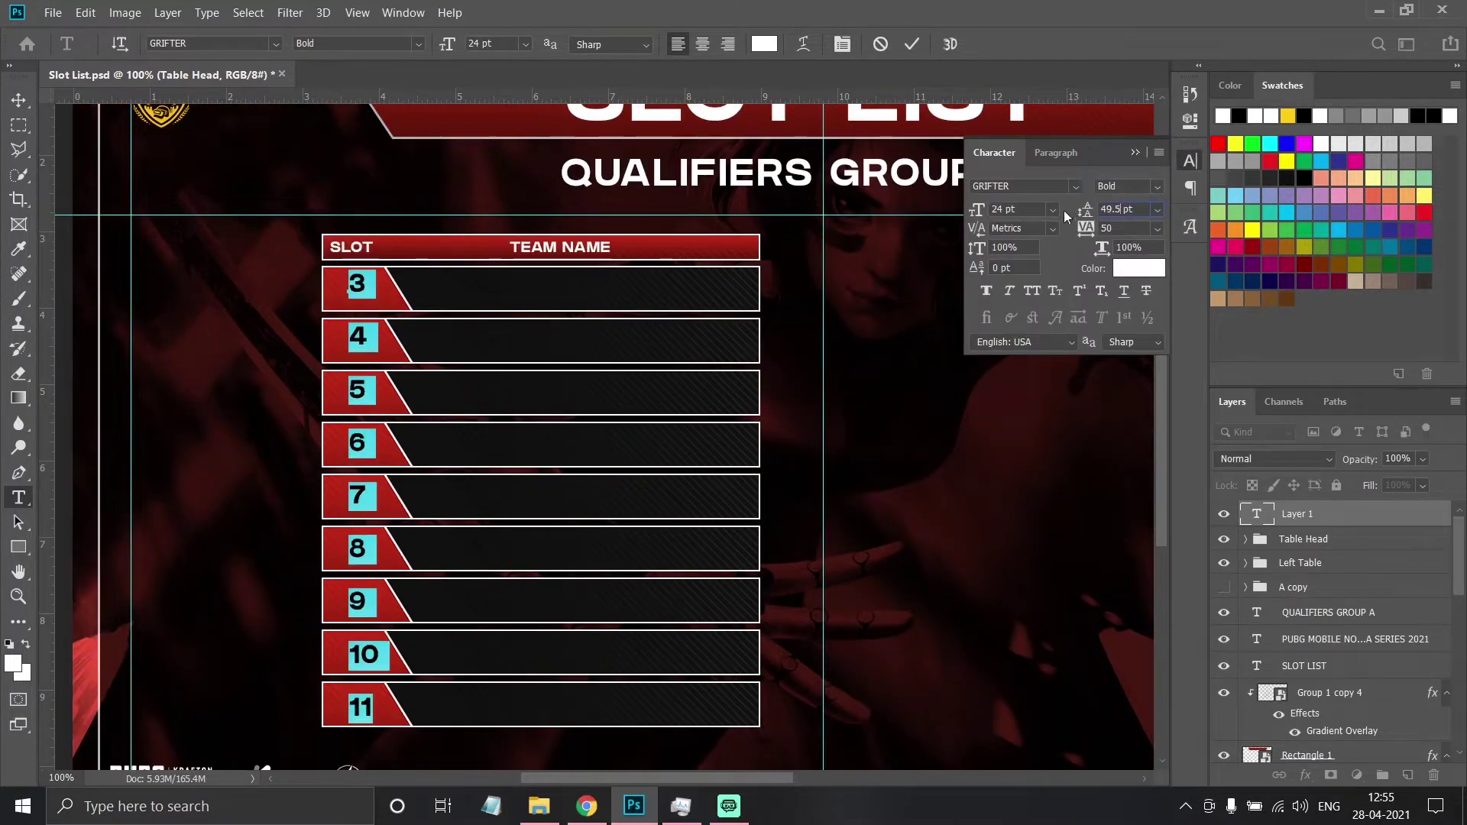
left_click(15, 101)
Nudge the slot numbers 0.1 in right and type TEAM NAME for every row.
key("ctrl+a")
left_click(1190, 161)
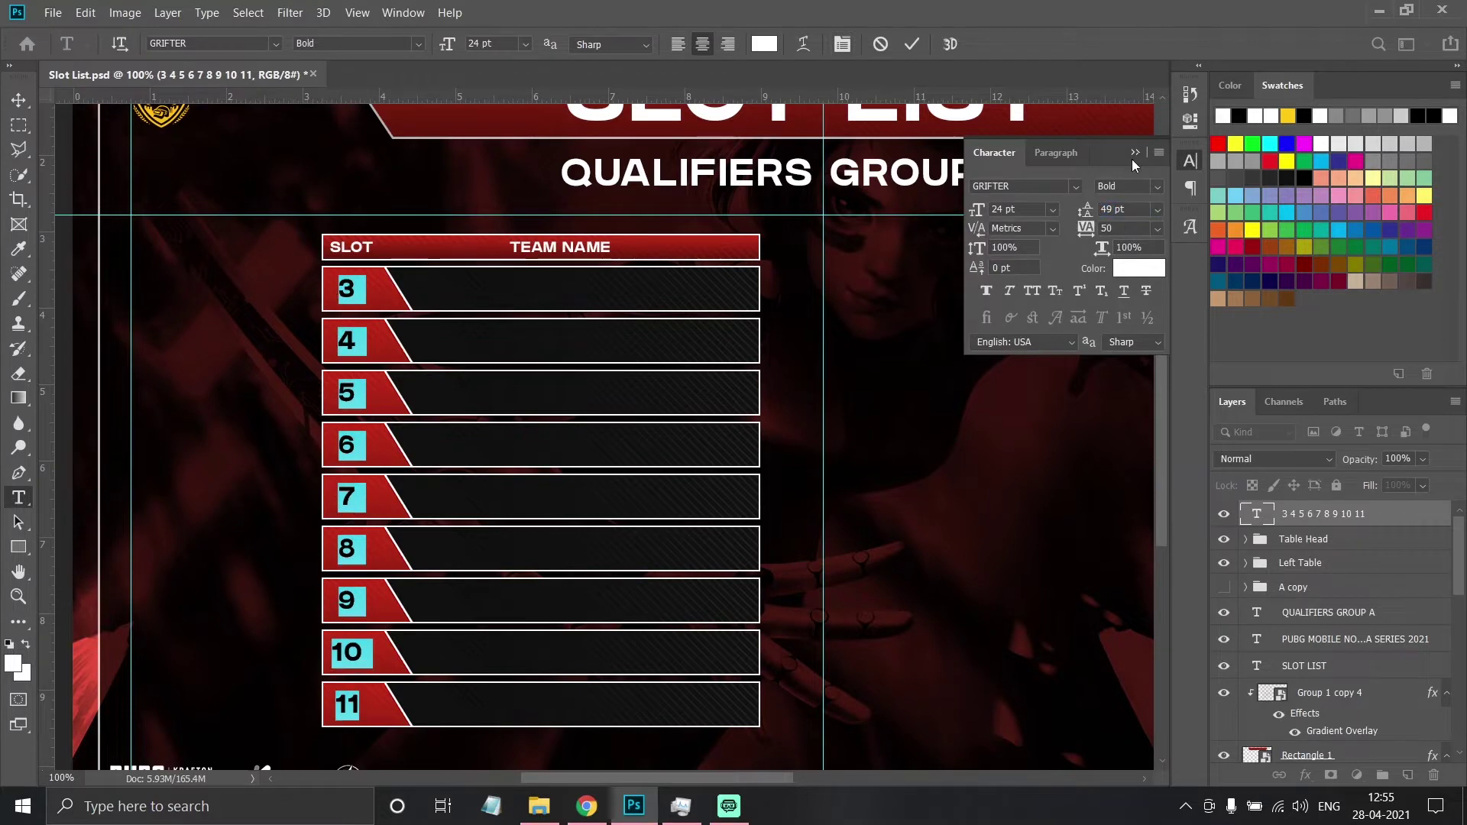
left_click(1136, 152)
left_click_drag(346, 417, 354, 418)
key("ctrl+a")
type("TEAM NAME")
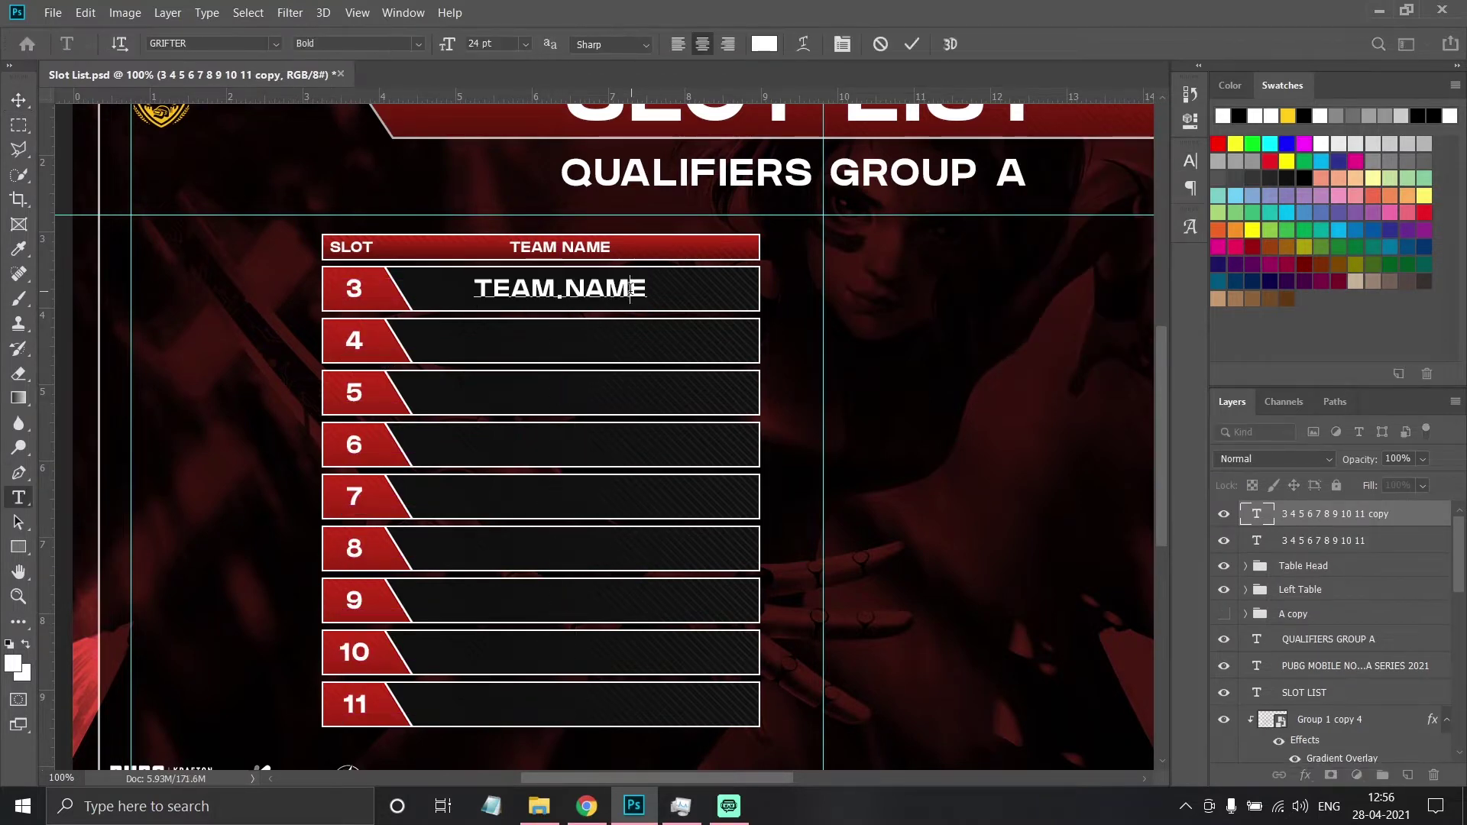
type(" TEAM NAME TEAM NAME TEAM NAME TEAM NAME TEAM NAME TEAM NAME TEAM NAME TEAM NAME")
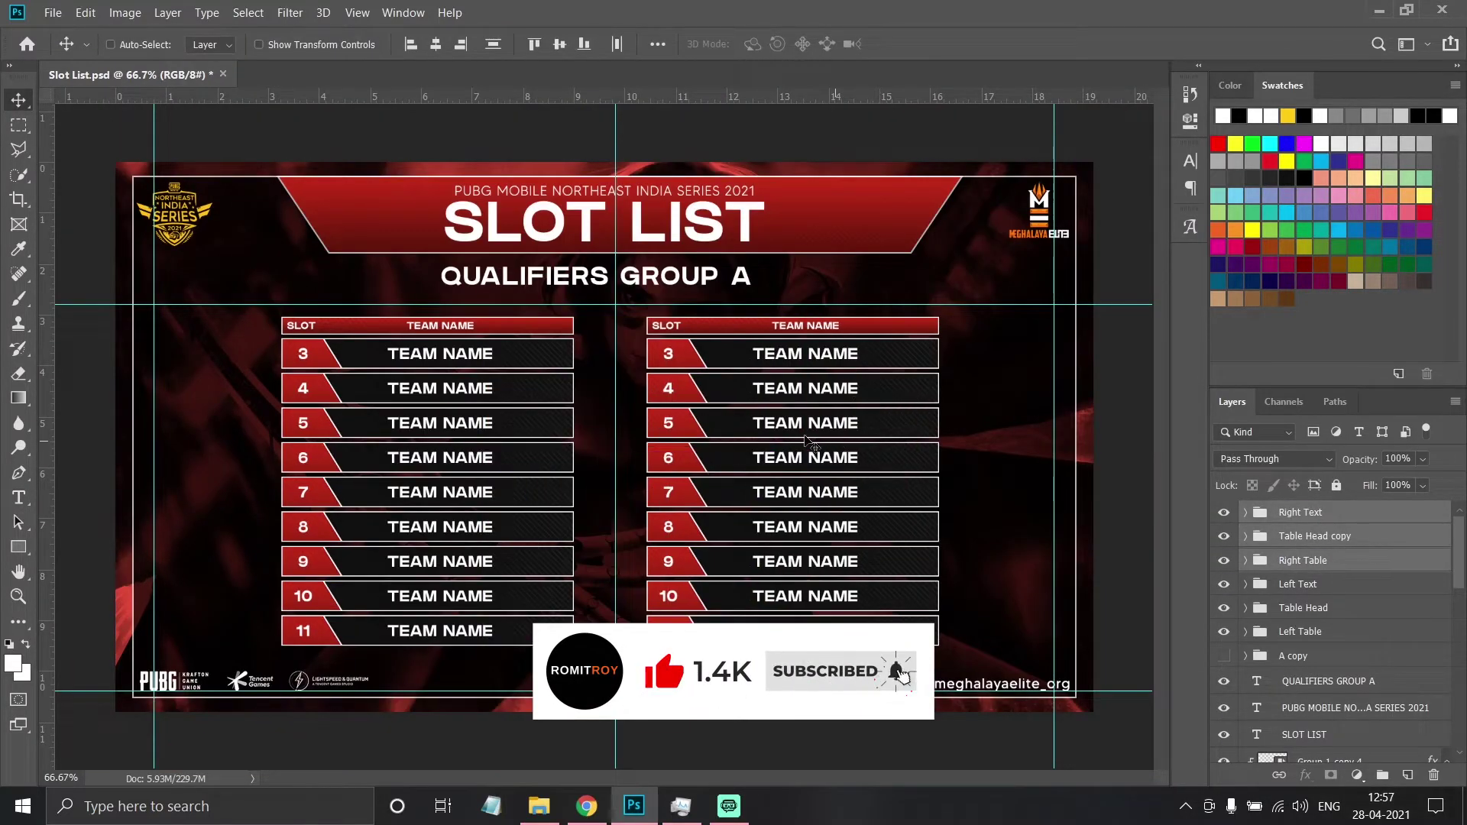
Move the QUALIFIERS GROUP A heading slightly lower after checking the row bar's contents.
left_click_drag(598, 278, 597, 286)
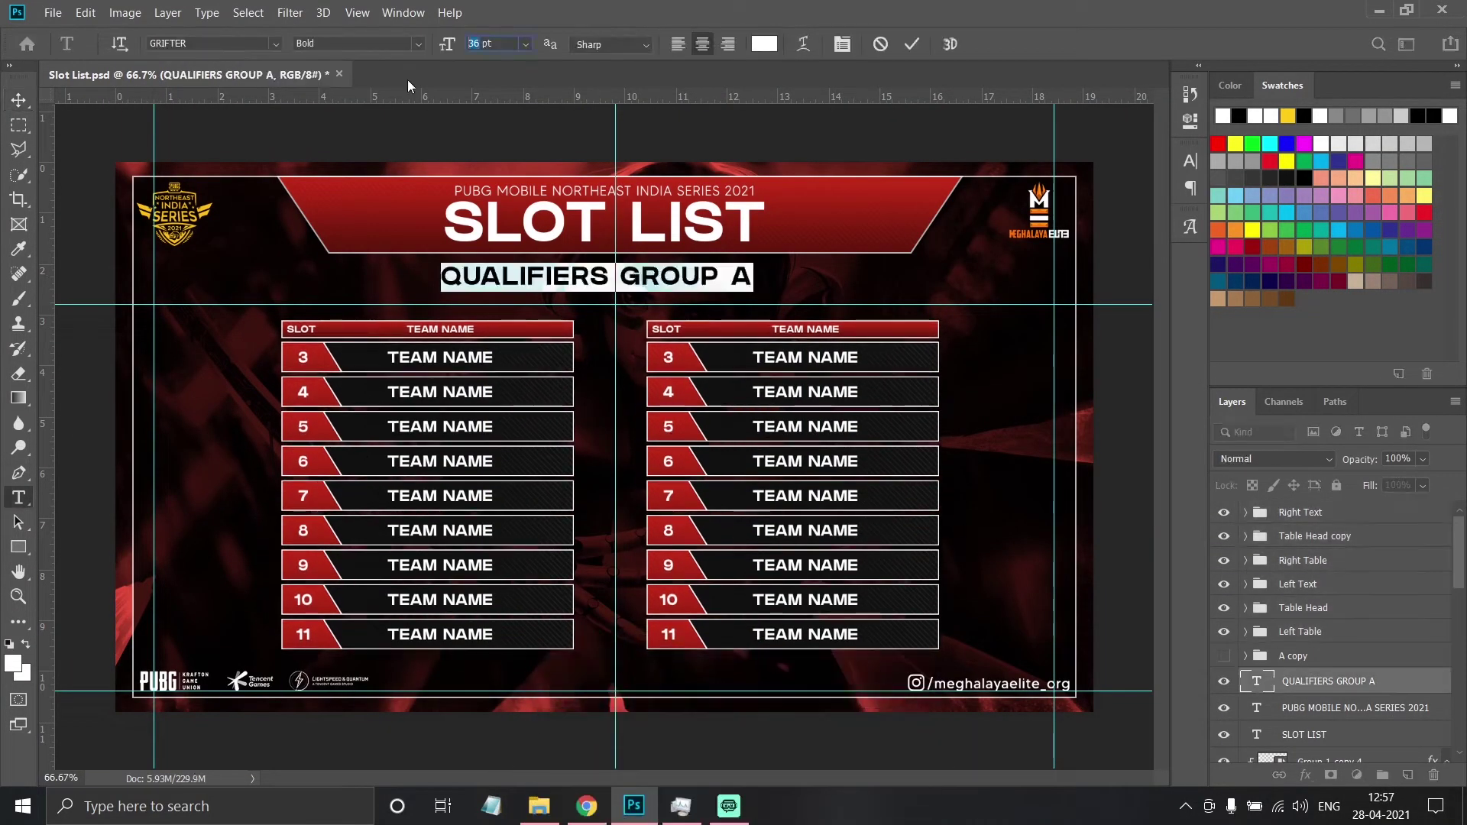
double_click(1288, 686)
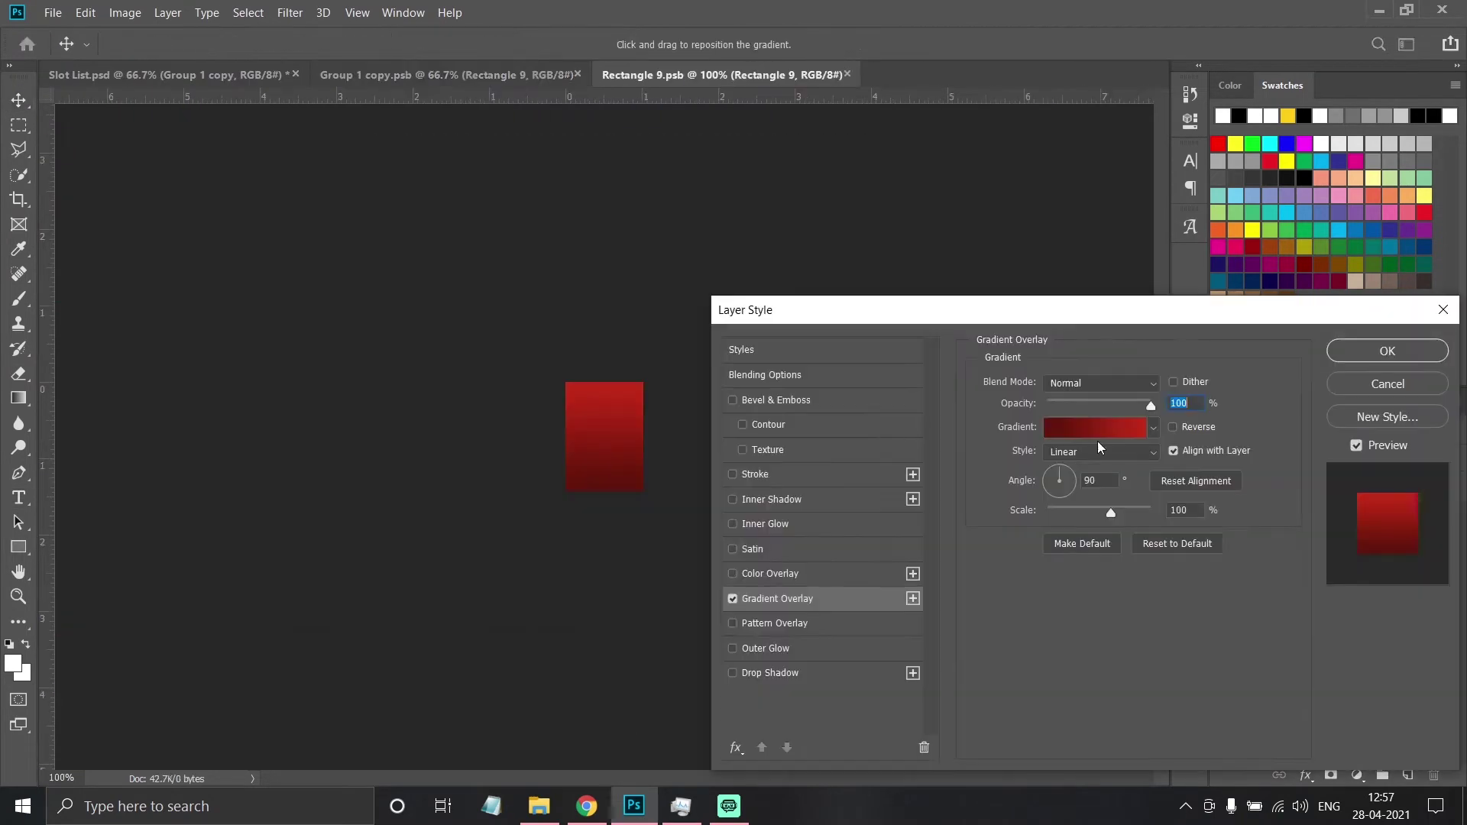
key("Return")
key("ctrl+w")
left_click_drag(596, 280, 596, 283)
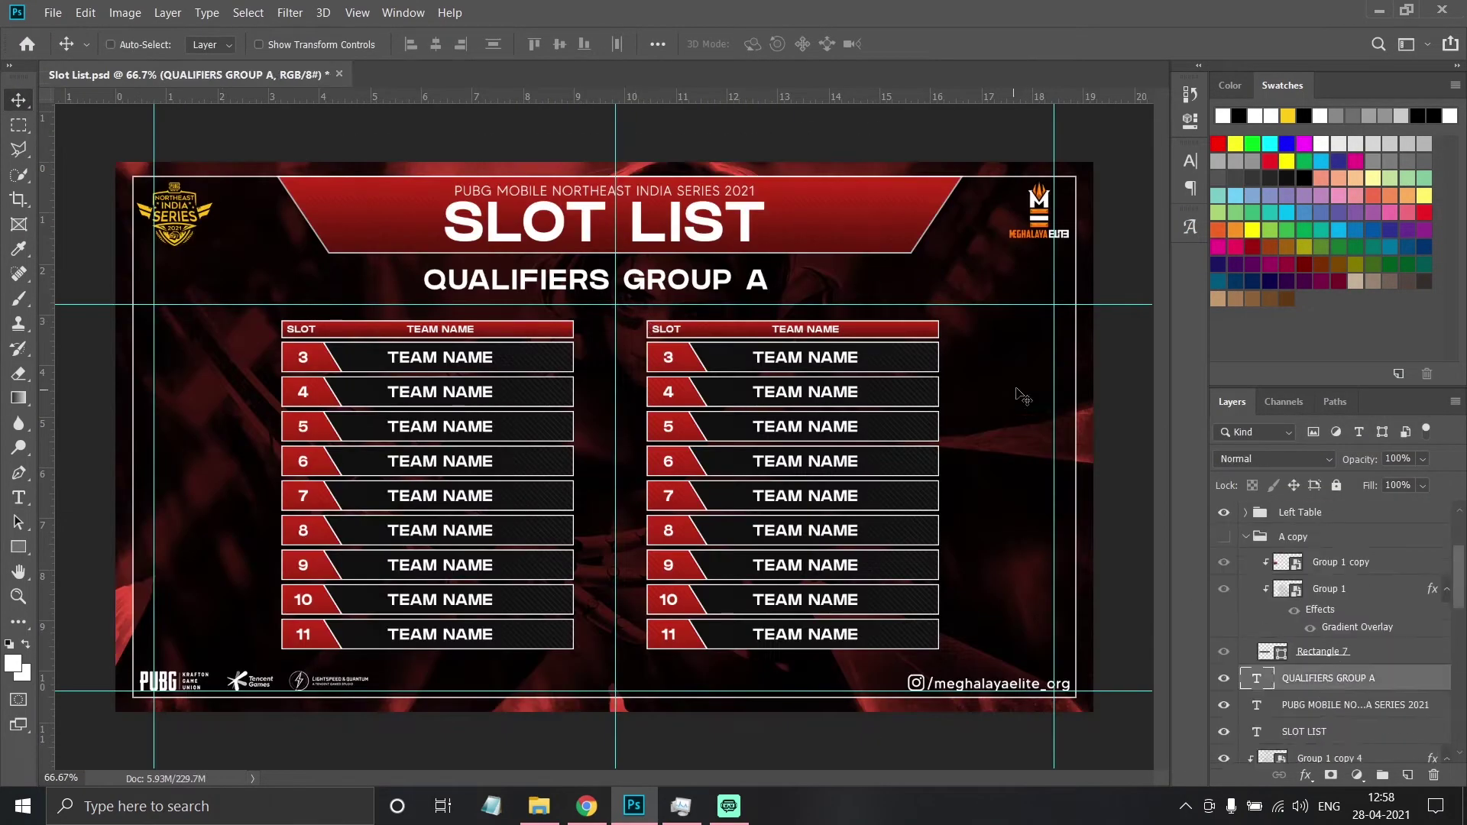
Set the QUALIFIERS GROUP A heading's font size to 45 pt.
key("t")
key("Return")
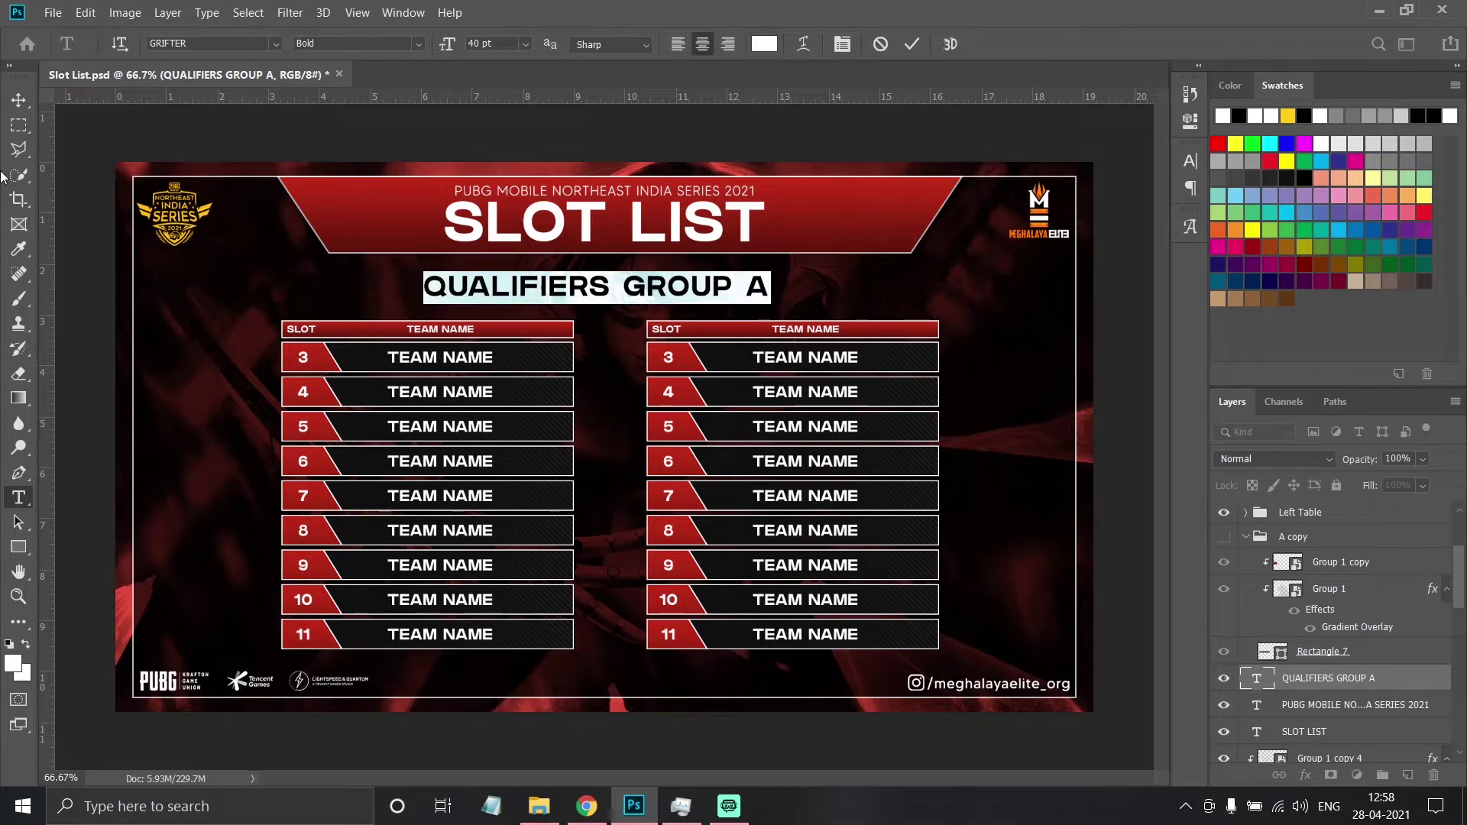
key("Escape")
key("ctrl+z")
left_click(489, 44)
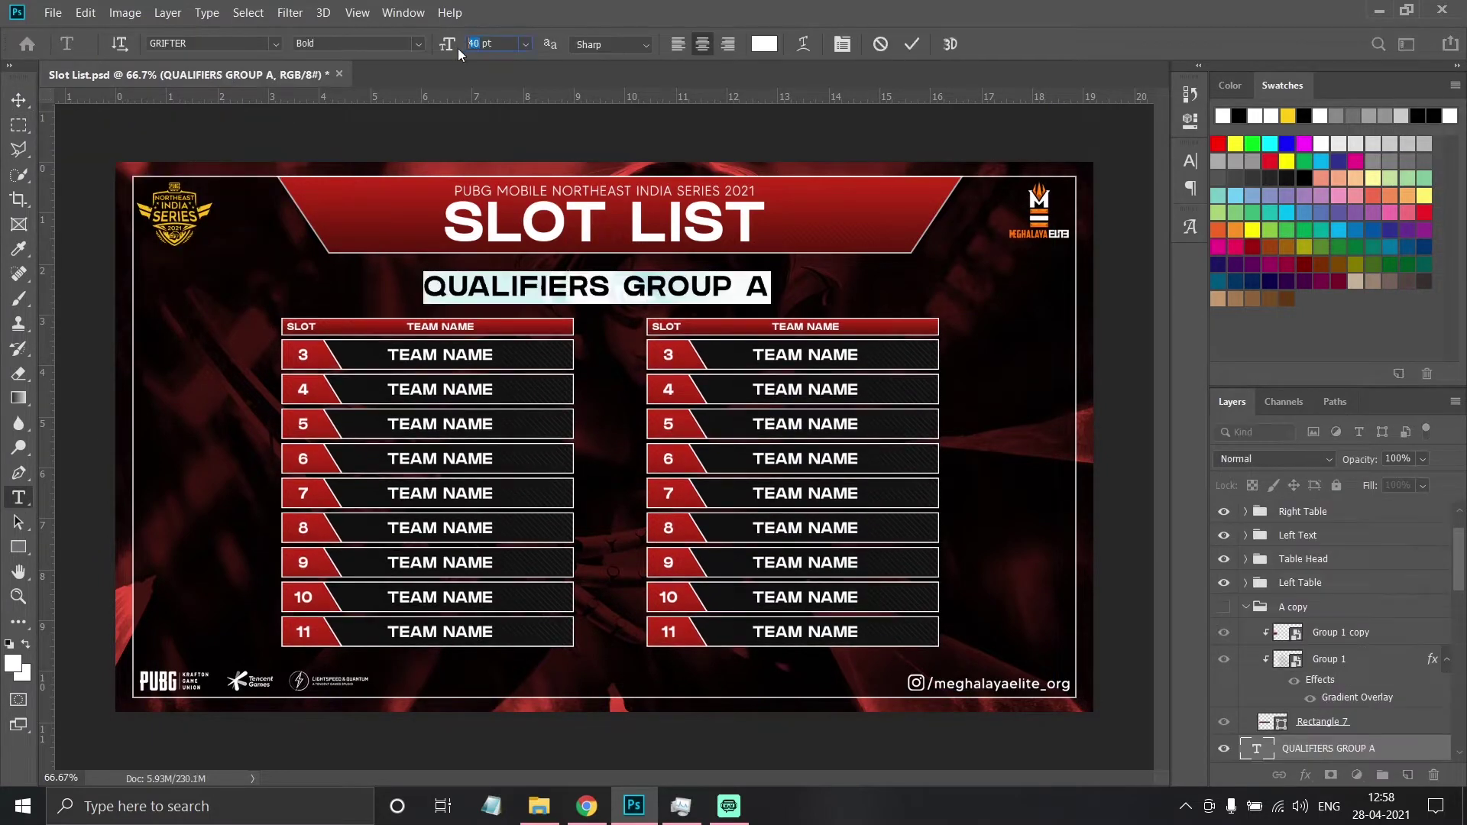
type("45")
key("Return")
left_click(19, 100)
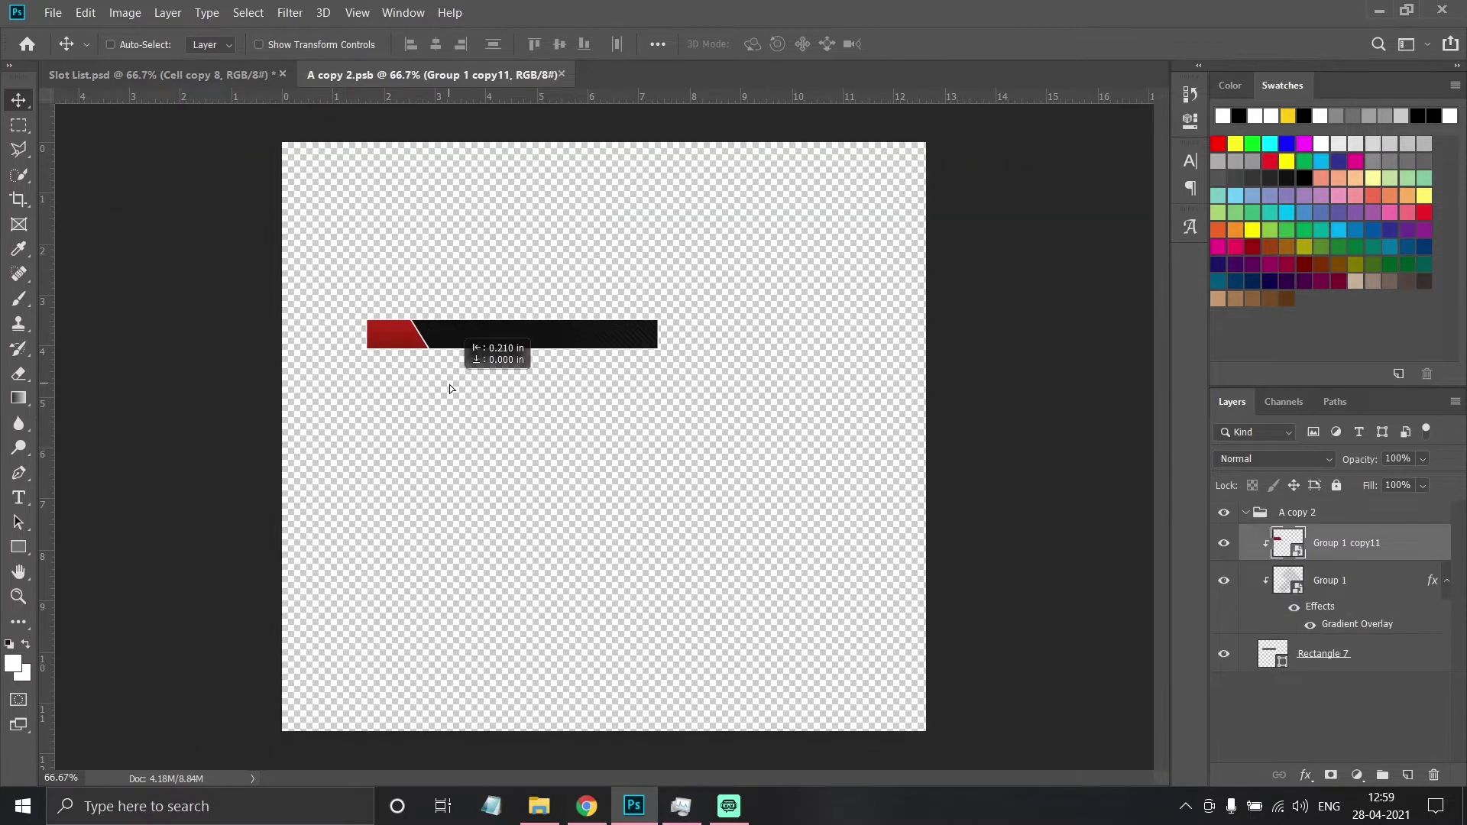
Close A copy 2 without saving, delete the table groups, and show the A copy group.
key("ctrl+w")
key("Return")
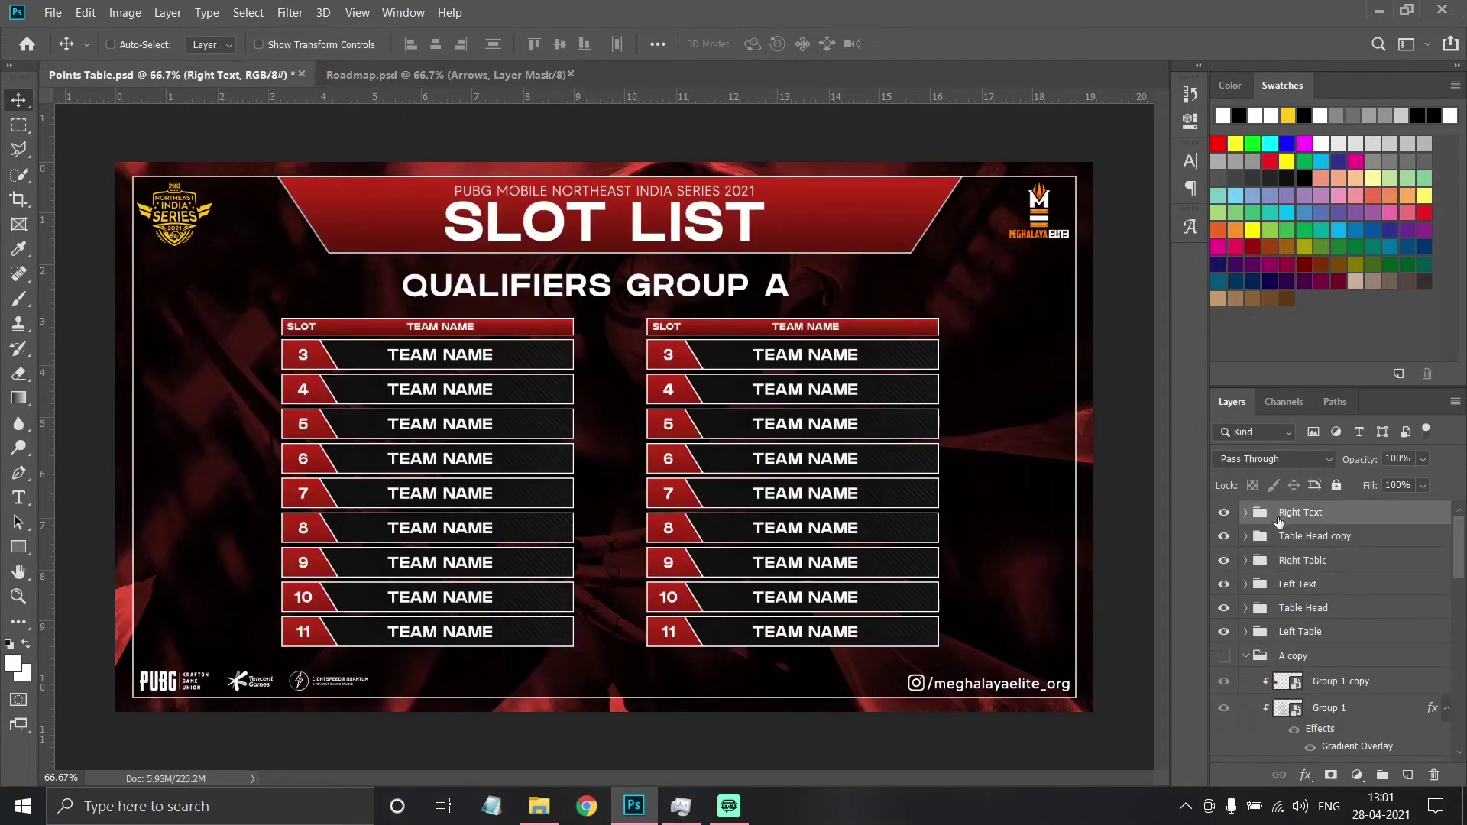
key("Delete")
left_click(1224, 536)
Make the row bar wider and slightly taller, and shorten its red slot block.
left_click_drag(516, 462, 607, 462)
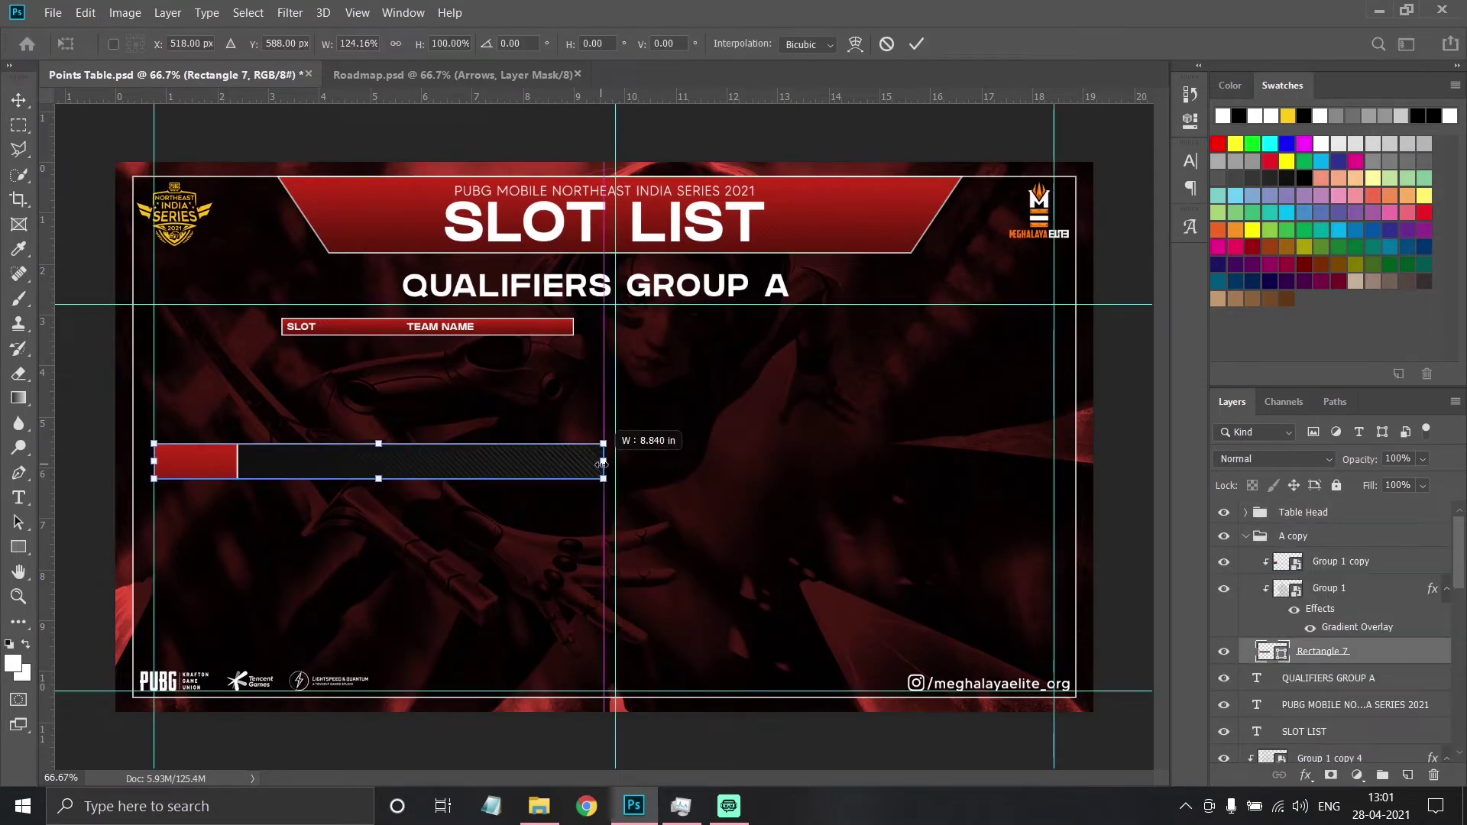
key("ctrl+plus")
left_click(801, 452, "ctrl")
left_click(602, 464, "ctrl")
key("ctrl+t")
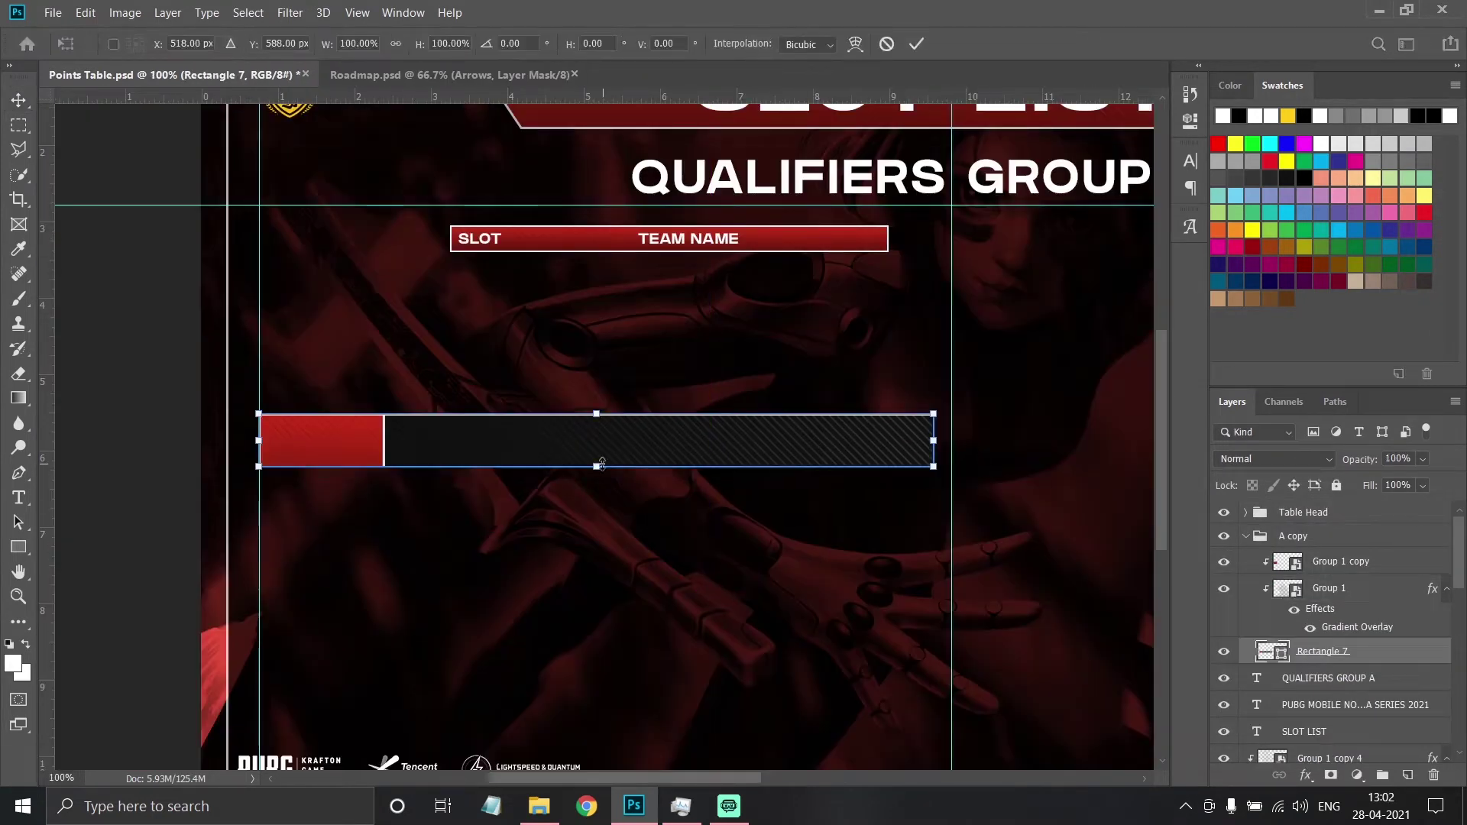
left_click_drag(592, 455, 591, 459)
key("Return")
left_click_drag(362, 452, 324, 452)
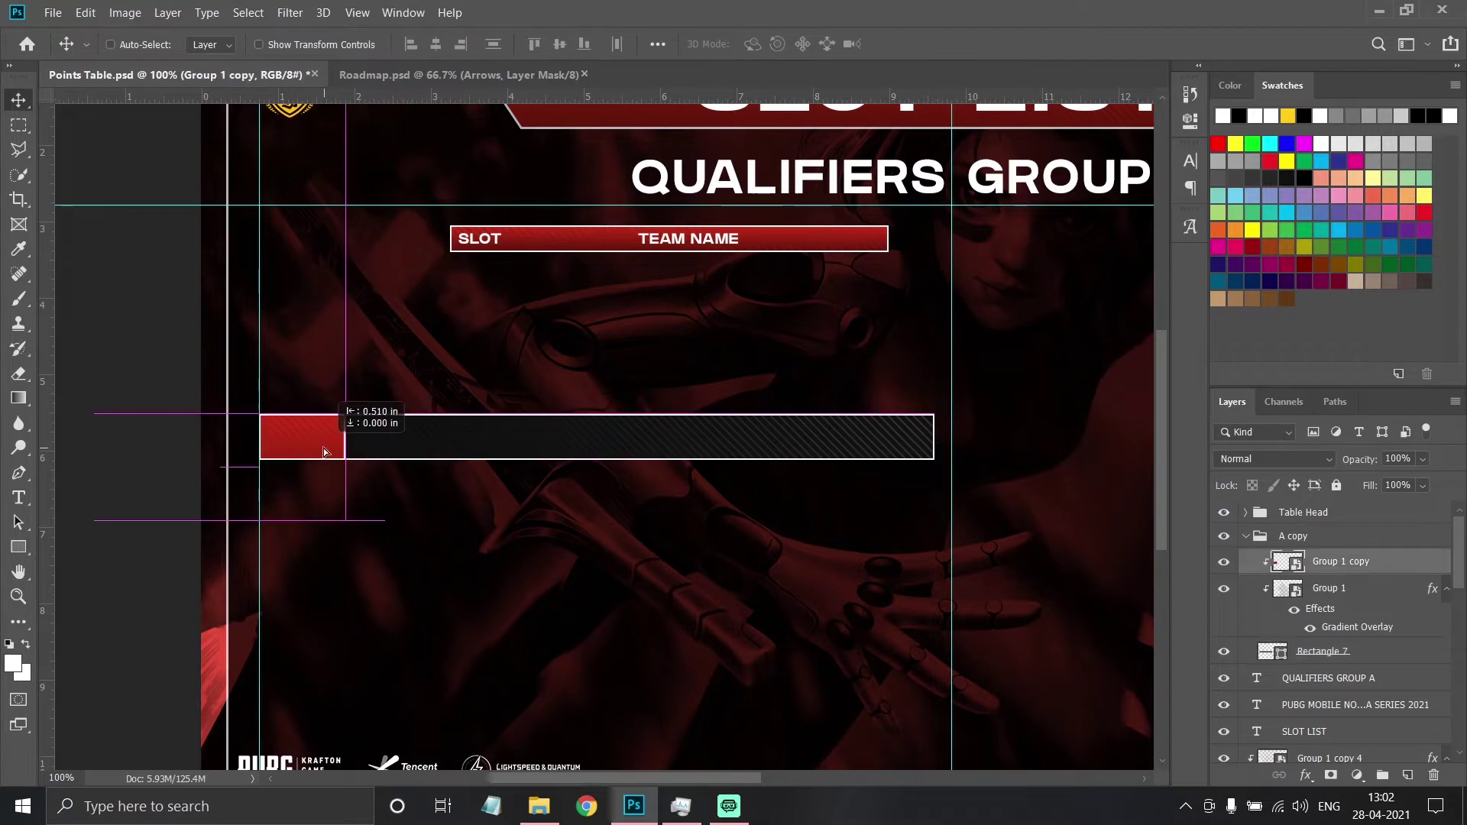
Draw a white vertical divider line and duplicate it across the bar into columns.
key("ctrl+plus")
left_click(20, 547)
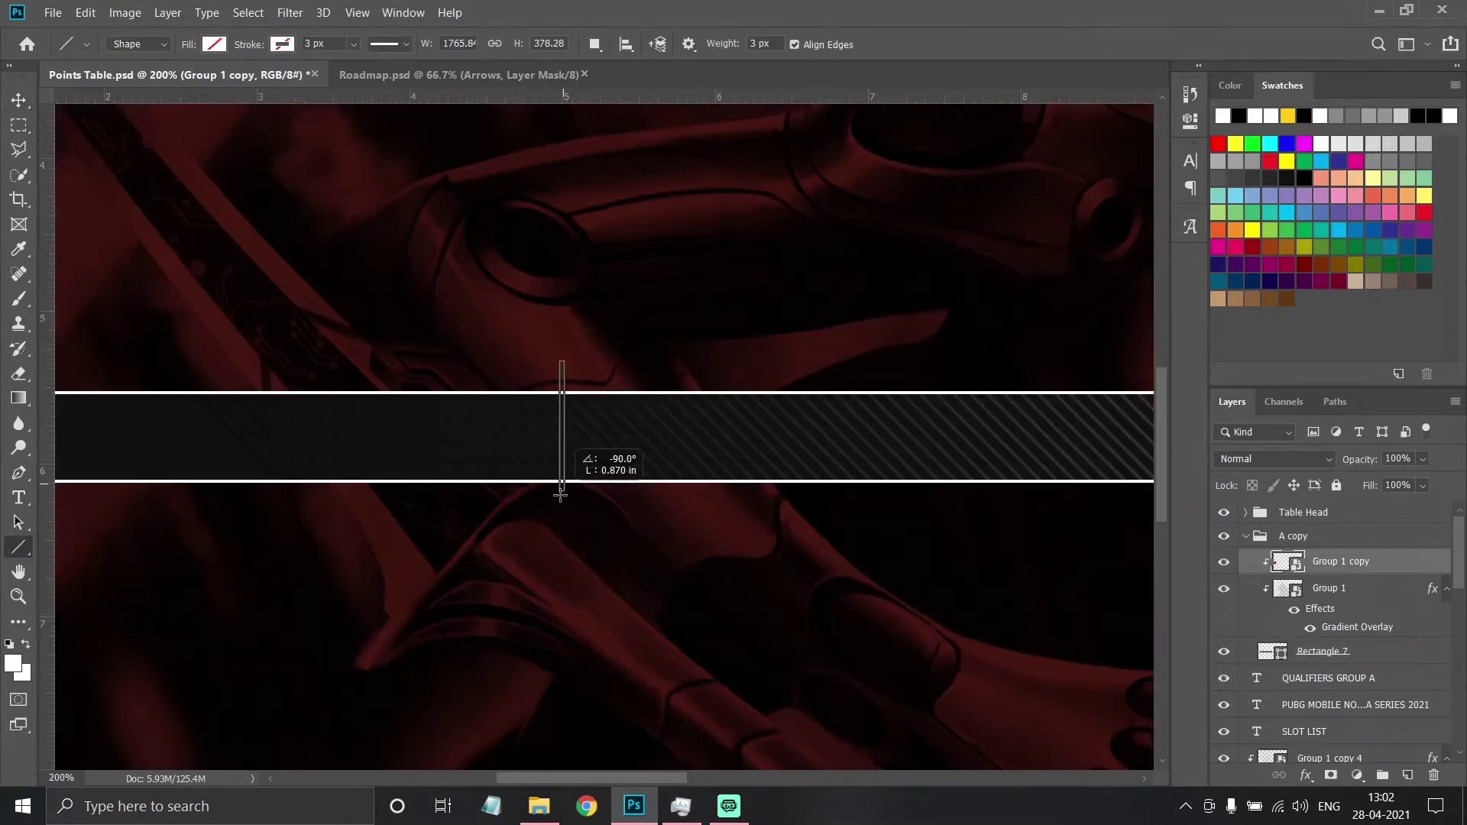
left_click_drag(561, 495, 561, 496)
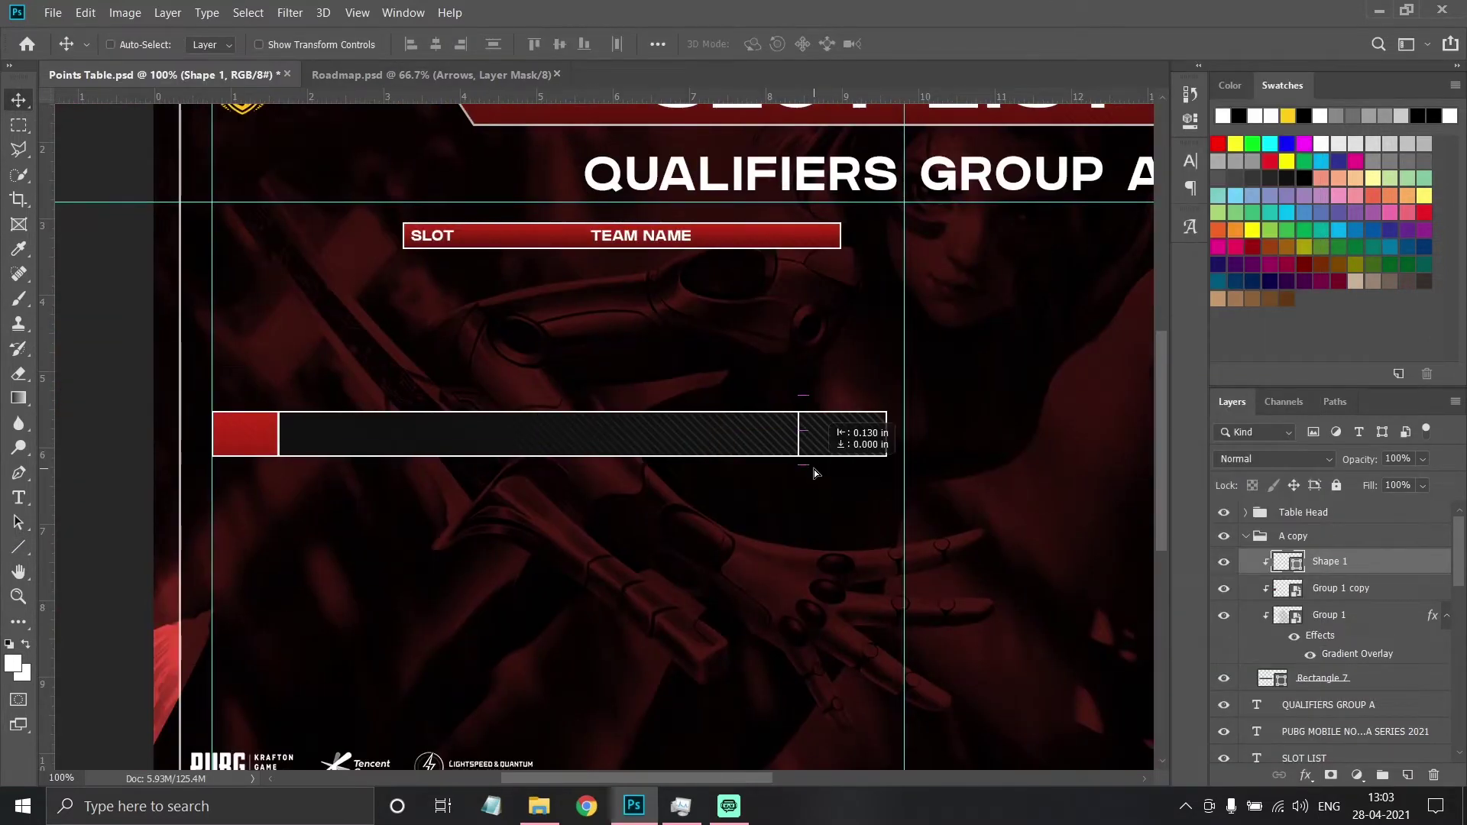
left_click_drag(1409, 773, 1409, 773)
left_click_drag(789, 478, 703, 477)
left_click_drag(580, 480, 545, 480)
left_click(1337, 615, "shift")
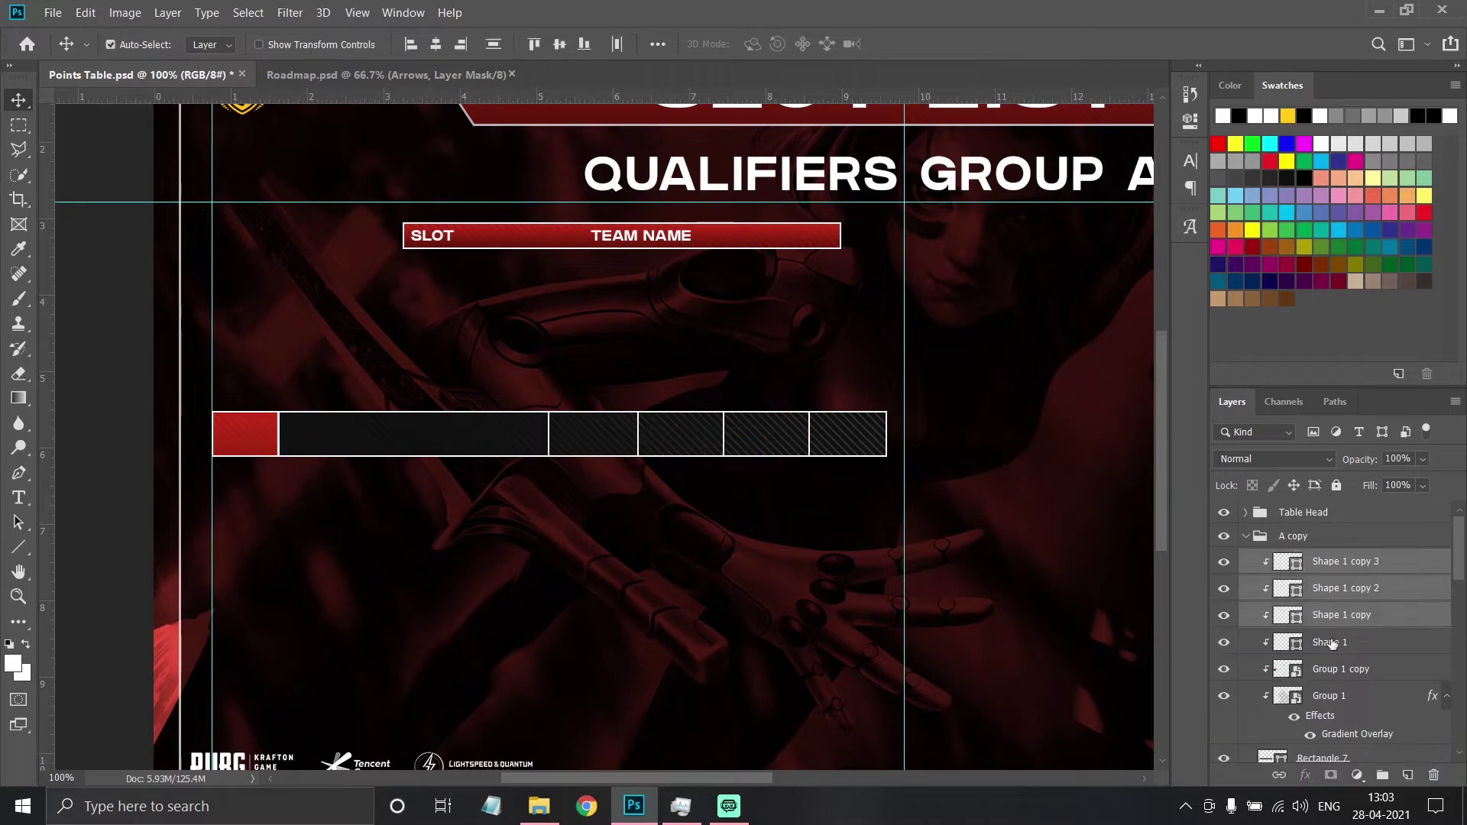
key("alt+]")
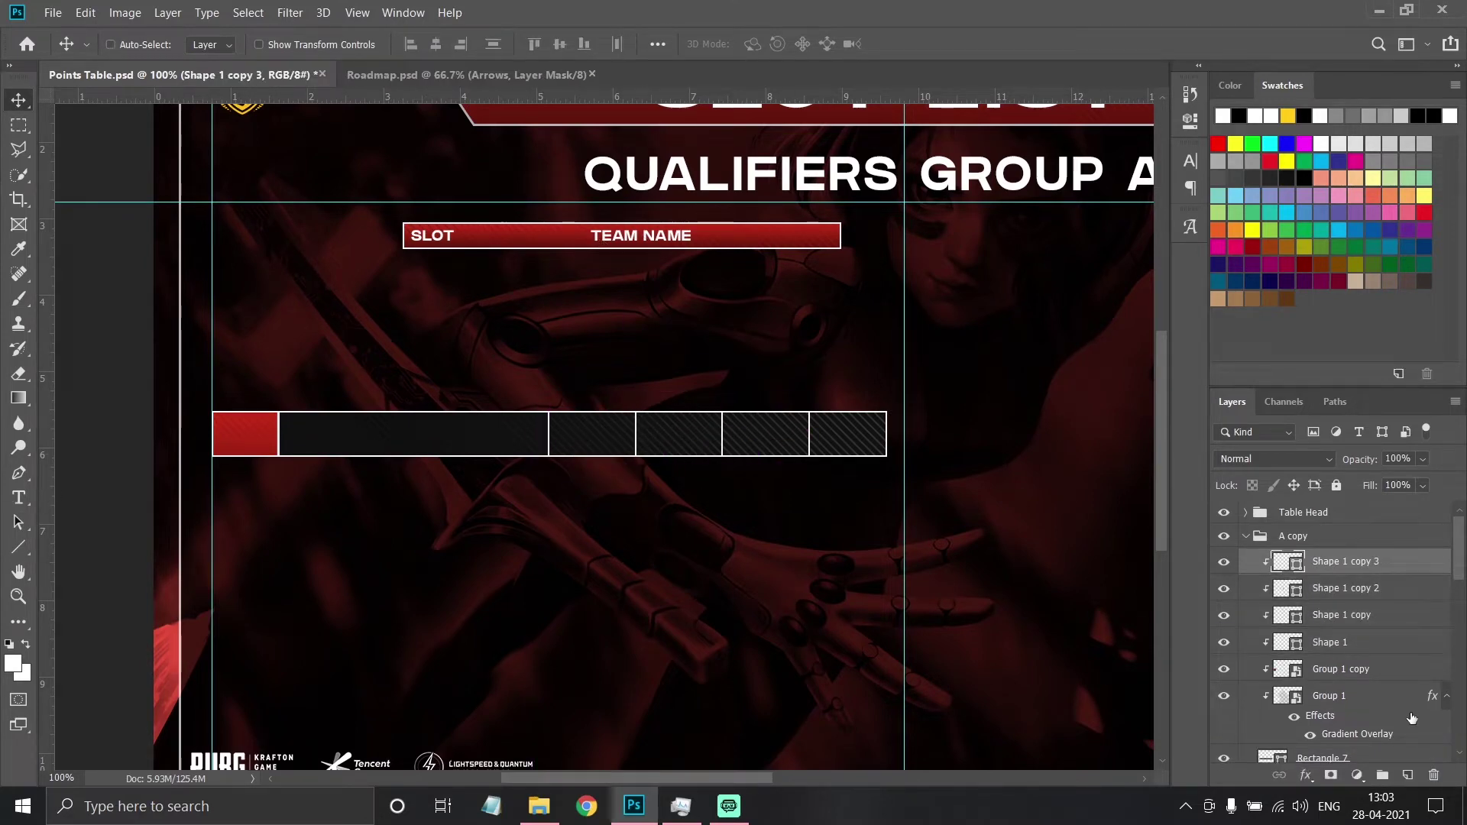
Paint a soft white glow on a new layer and squash it onto the bar's bottom edge.
left_click(1409, 774)
key("b")
left_click(606, 443)
key("ctrl+t")
mouse_move(616, 318)
left_mouse_down()
mouse_move(616, 734)
mouse_move(557, 418)
left_mouse_up()
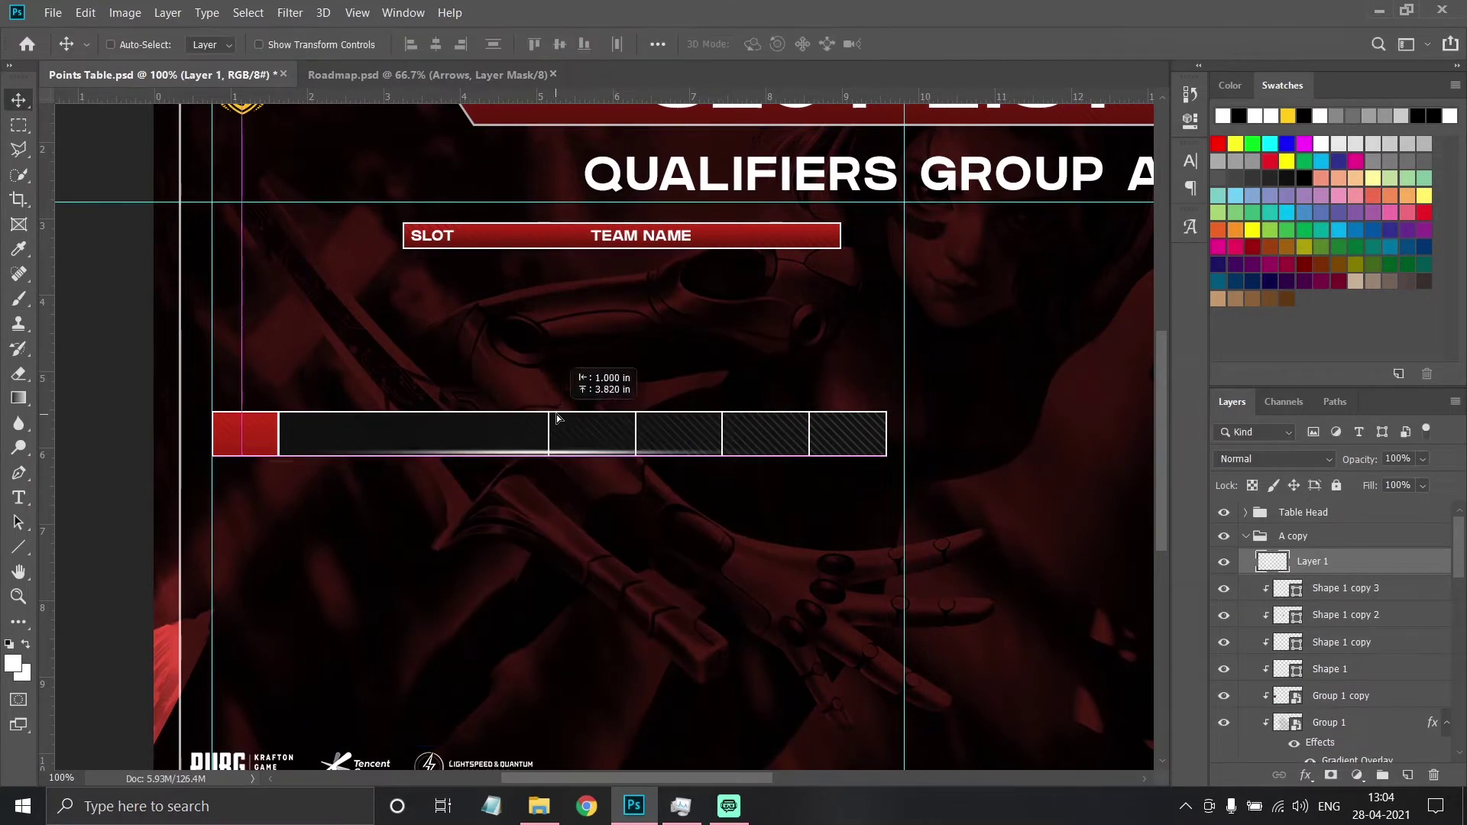
Shift the glow line along the bar and duplicate it for a second edge glow.
scroll(583, 262, "up", 3)
scroll(588, 266, "down", 3)
key("ctrl+z")
key("ctrl+z")
key("ctrl+z")
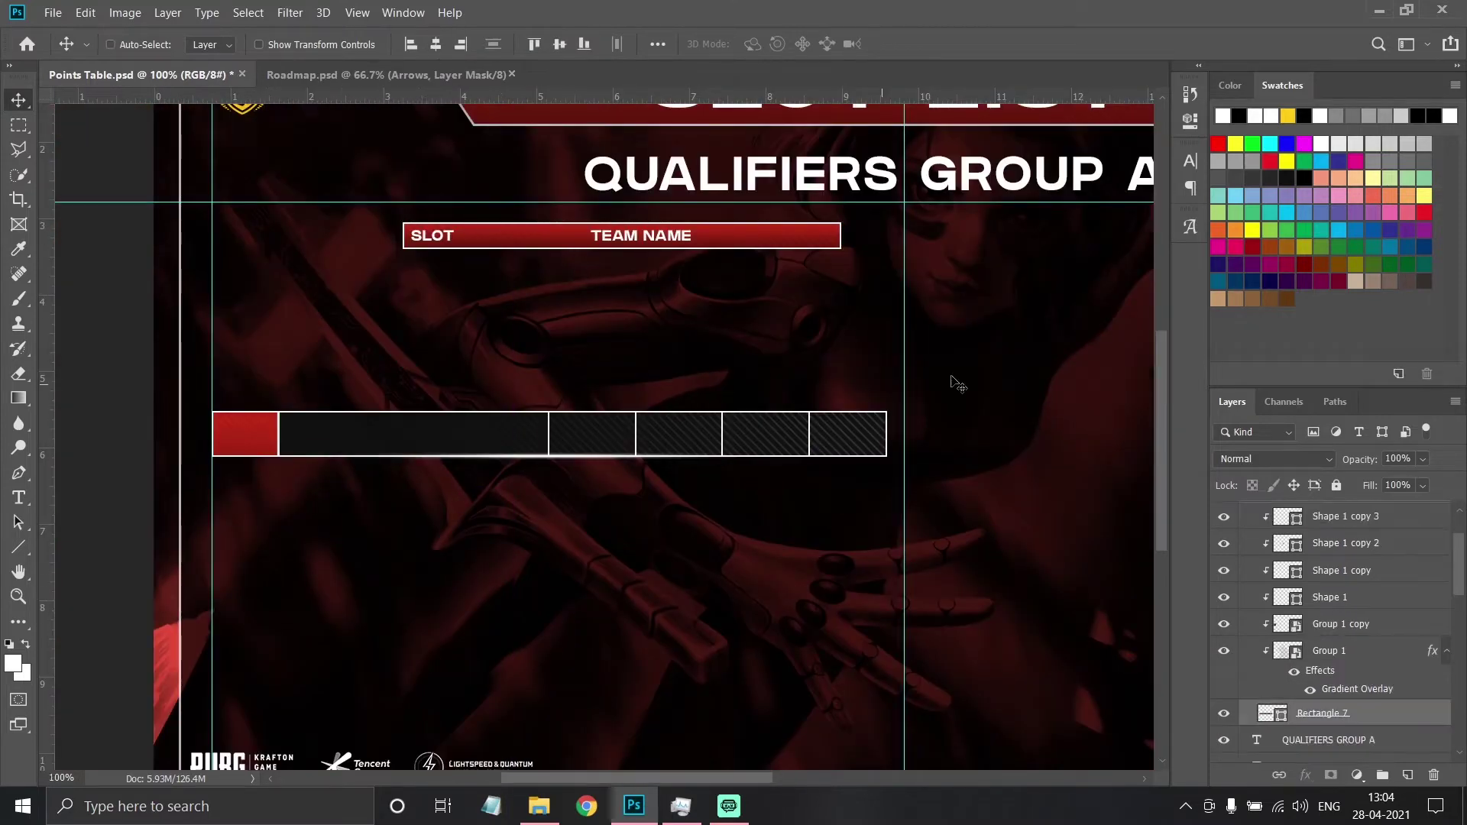
key("ctrl+shift+z")
key("ctrl+shift+z")
key("ctrl+shift+z")
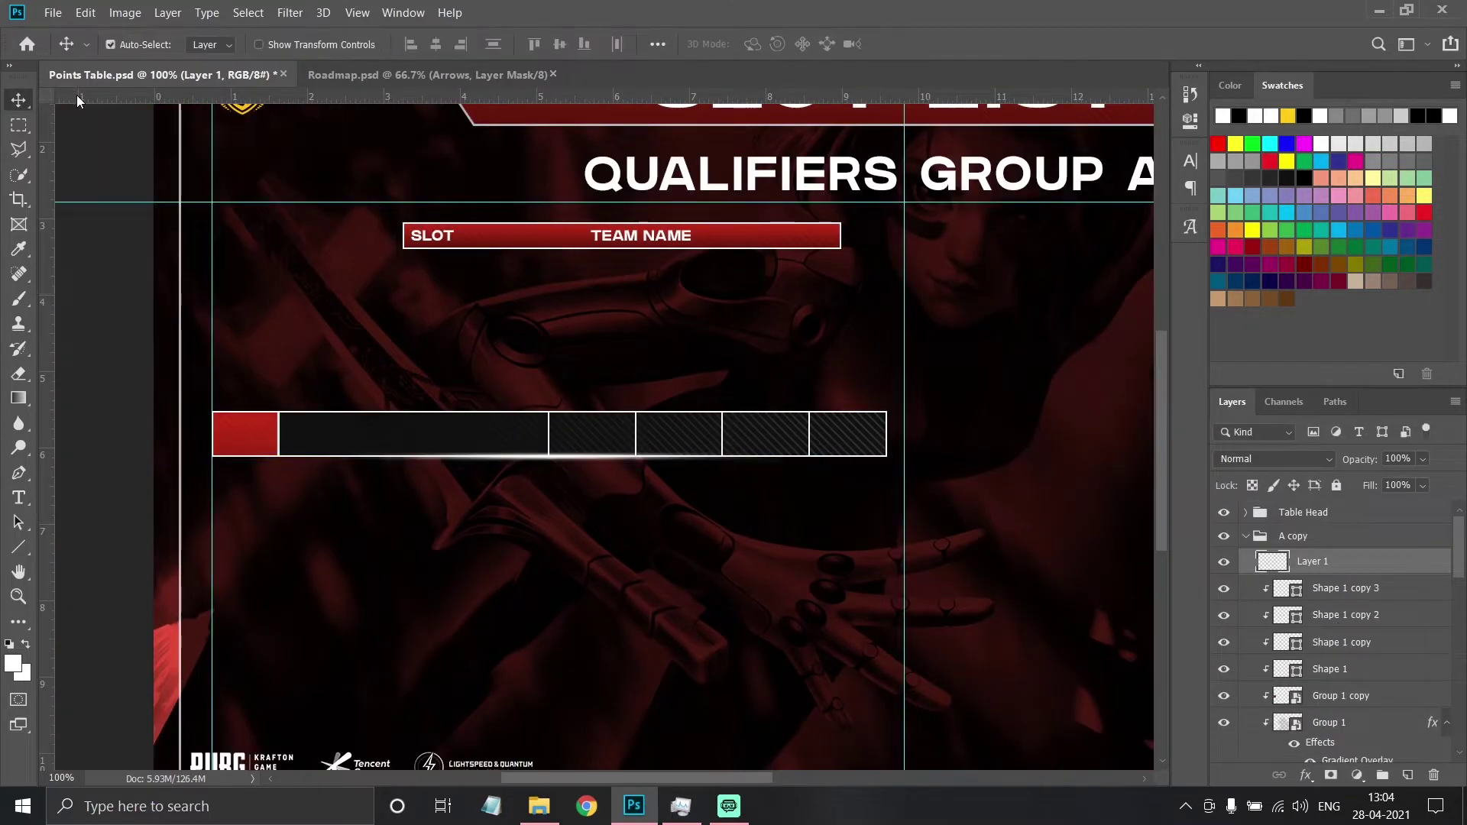
scroll(654, 525, "up", 3)
scroll(653, 526, "down", 3)
left_click_drag(614, 538, 816, 537)
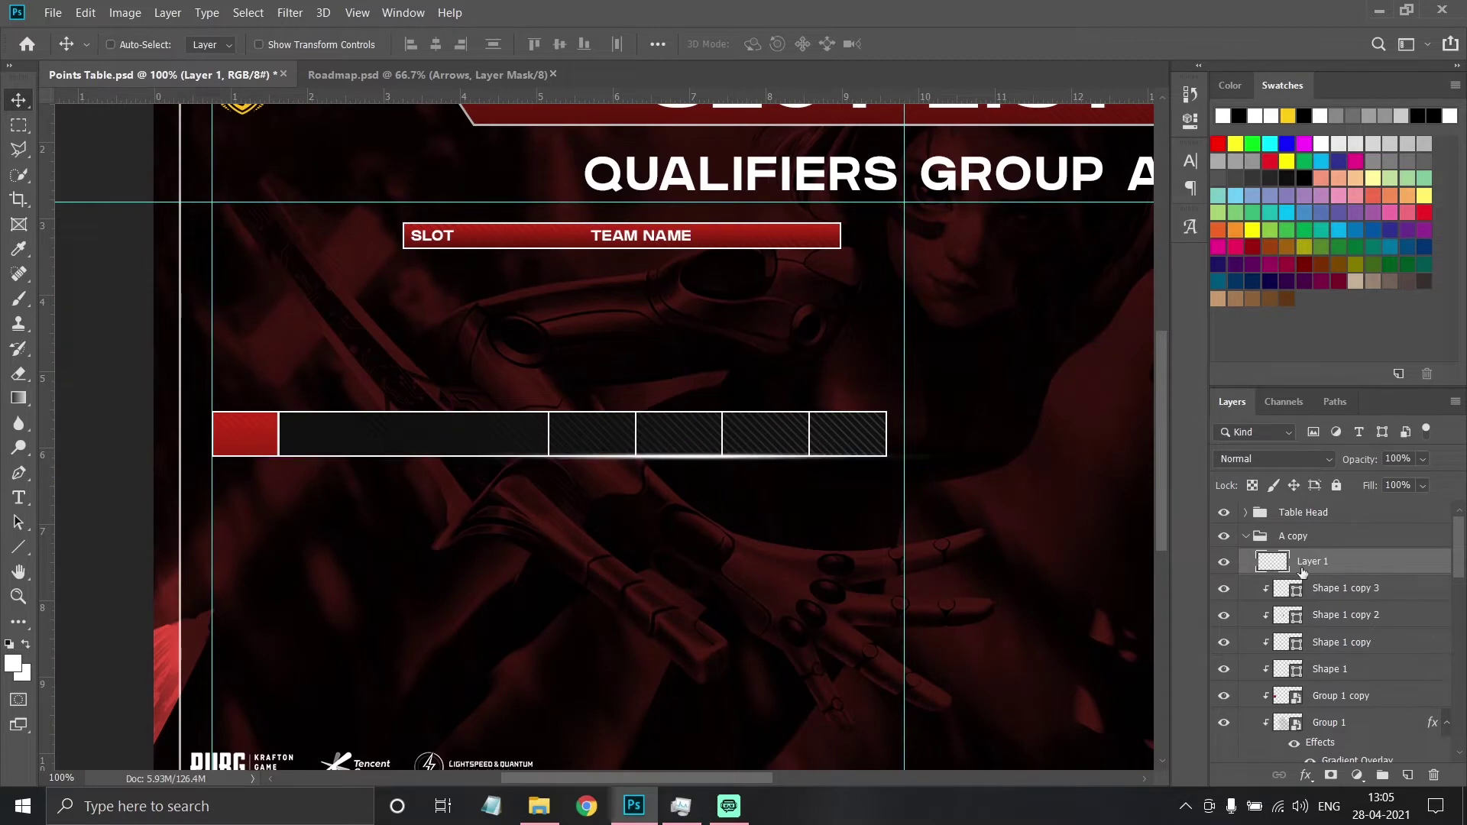
key("alt+shift+Right")
scroll(259, 436, "up", 3)
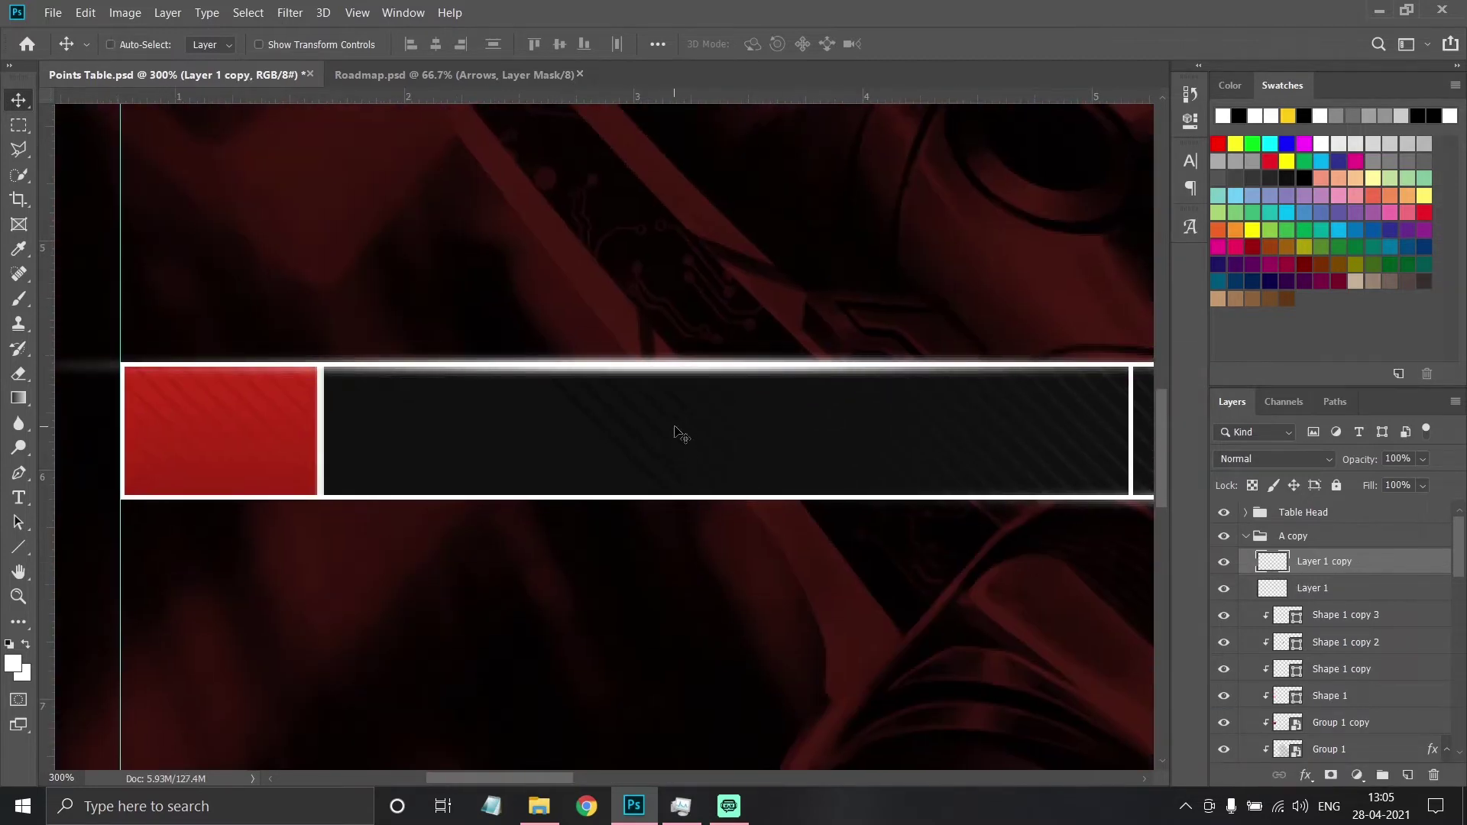
scroll(677, 434, "down", 3)
scroll(706, 310, "up", 1)
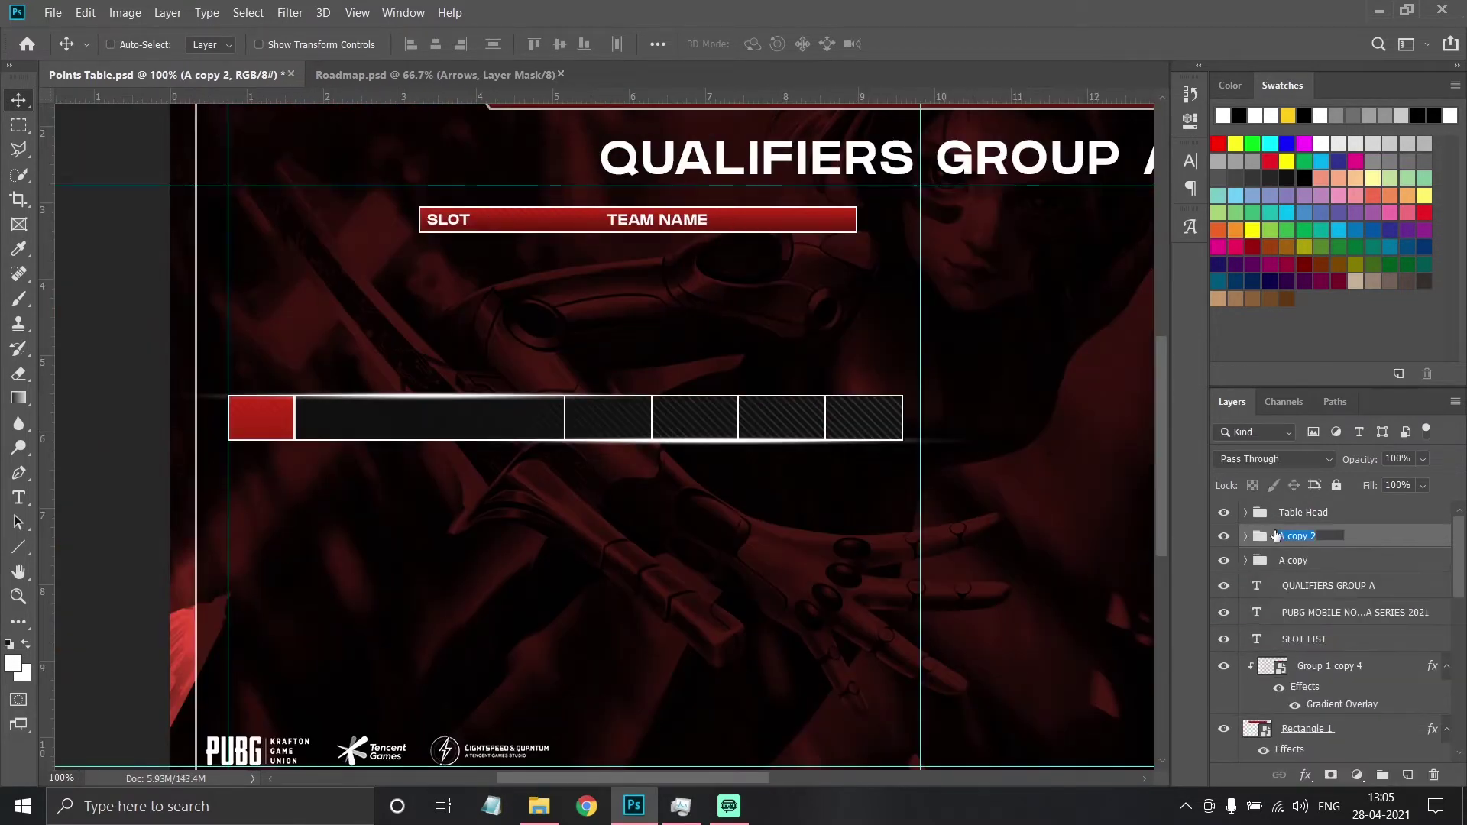
Merge the bar's layers into one Cell object and stack its copies below the header.
right_click(1300, 535)
left_click(1177, 245)
left_click_drag(428, 418, 428, 260)
left_click_drag(1290, 537, 1410, 777)
left_click_drag(459, 260, 458, 371)
left_click_drag(459, 372, 459, 483)
mouse_move(458, 483)
left_mouse_down()
mouse_move(464, 657)
mouse_move(465, 641)
left_mouse_up()
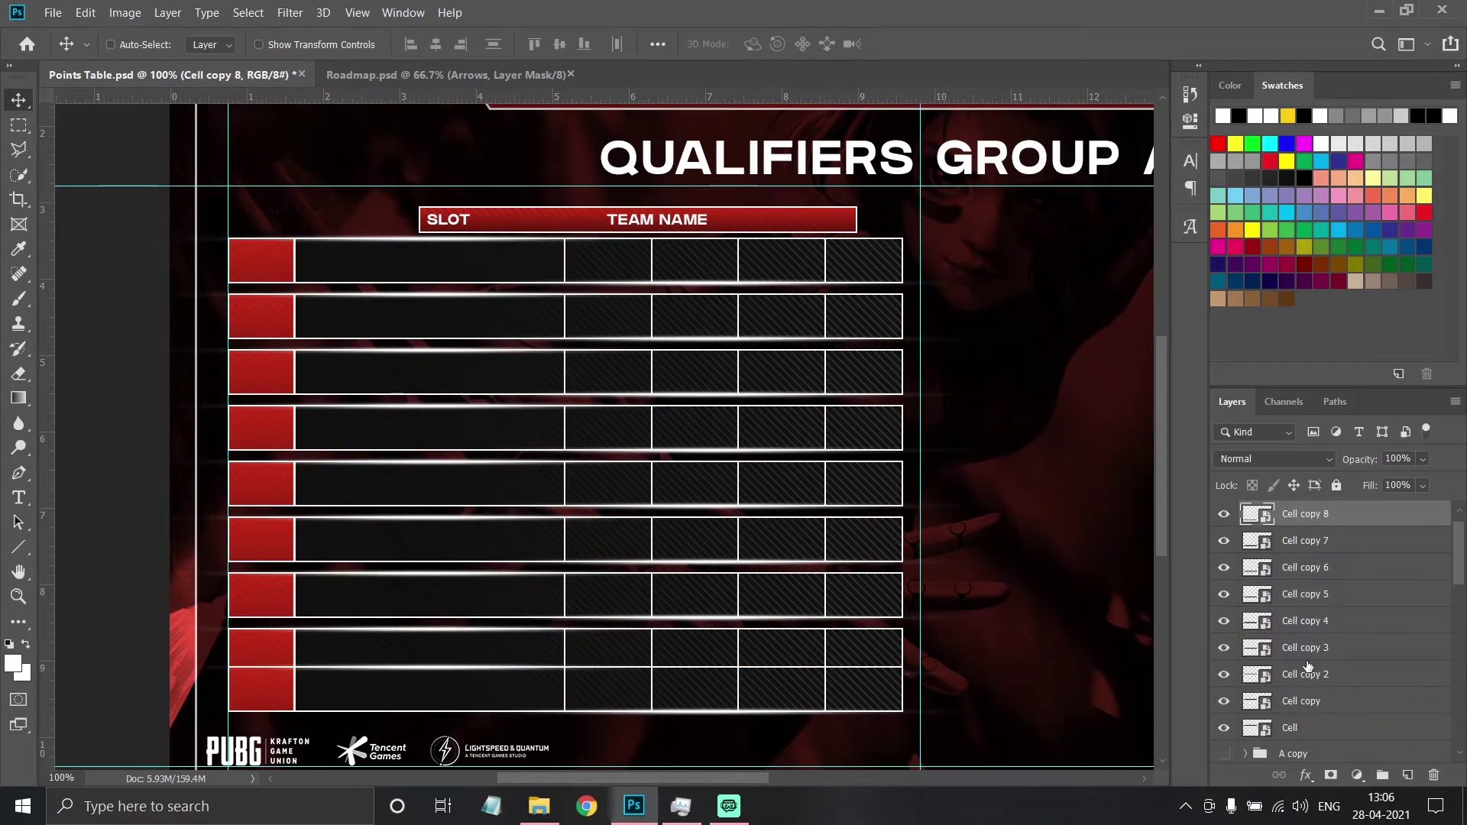
Distribute the nine Cell rows evenly by vertical centers, then select the SLOT / TEAM NAME header bar.
left_click(1291, 727, "shift")
left_click(493, 44)
left_click(493, 43)
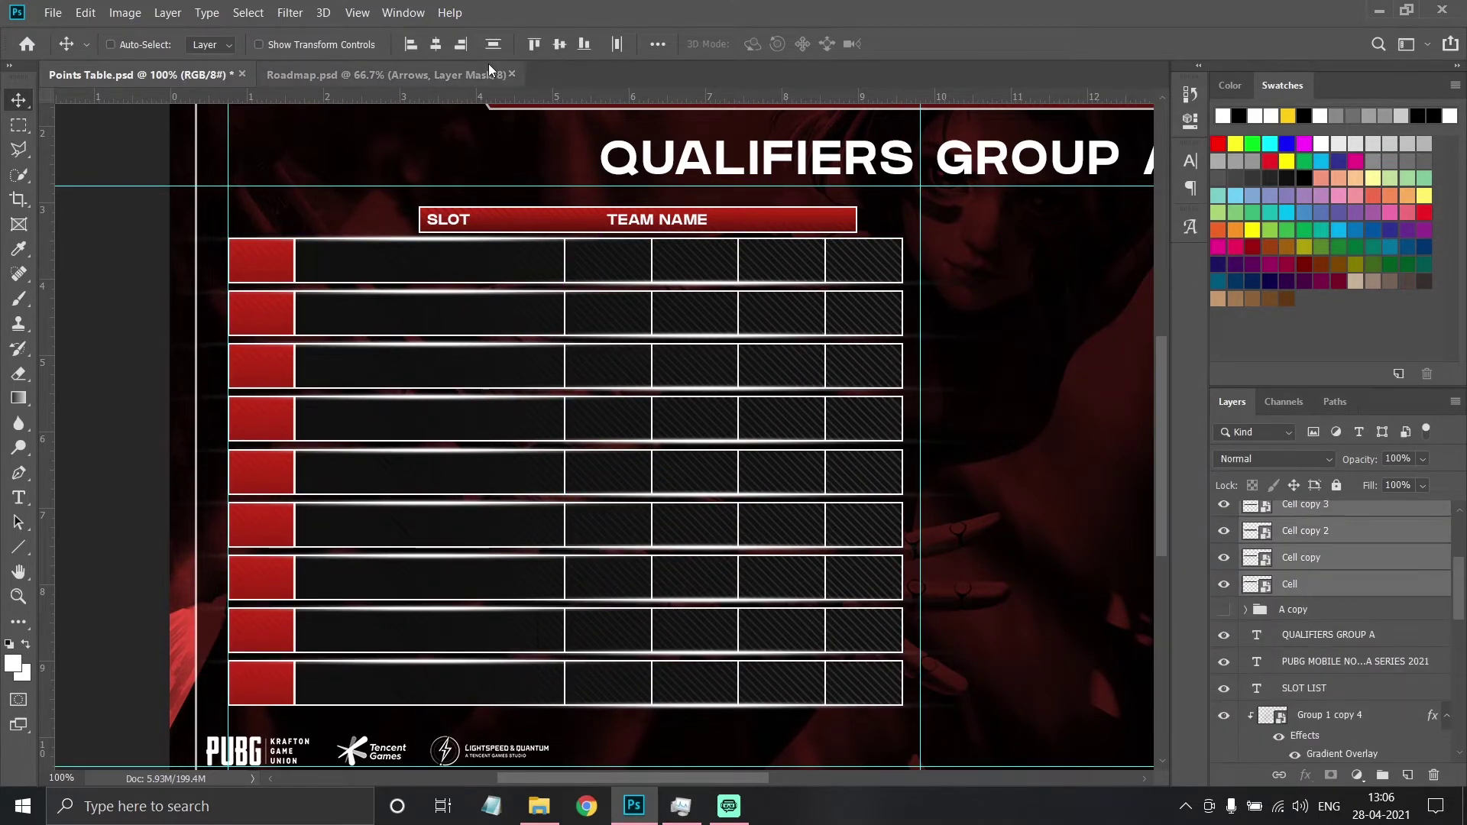
left_click(459, 221, "ctrl")
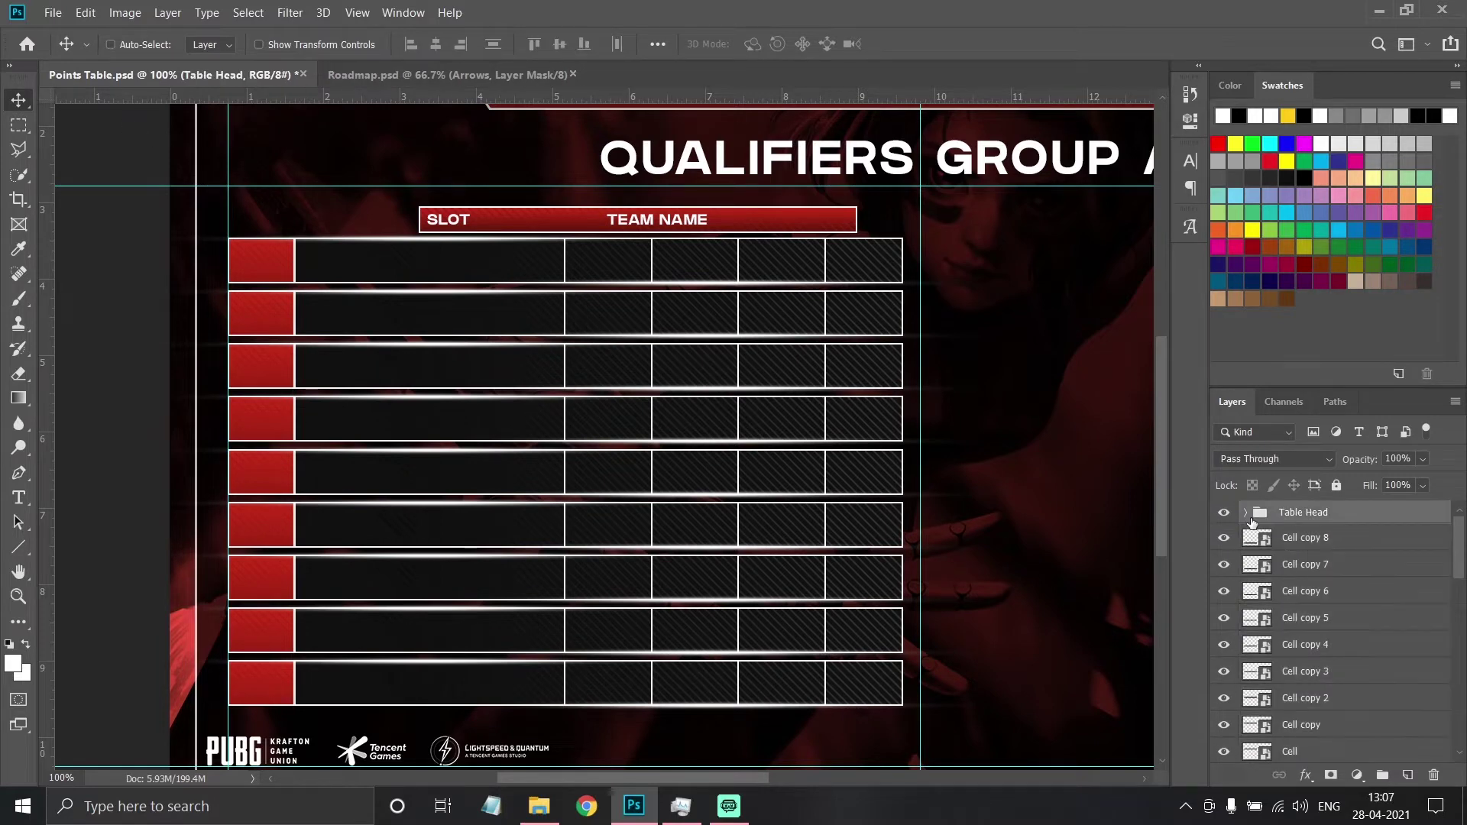
Stretch the header bar to full width and swap its overlay layer for a duplicate.
key("ctrl+t")
key("Return")
key("ctrl+plus")
key("ctrl+plus")
key("alt+bracketright")
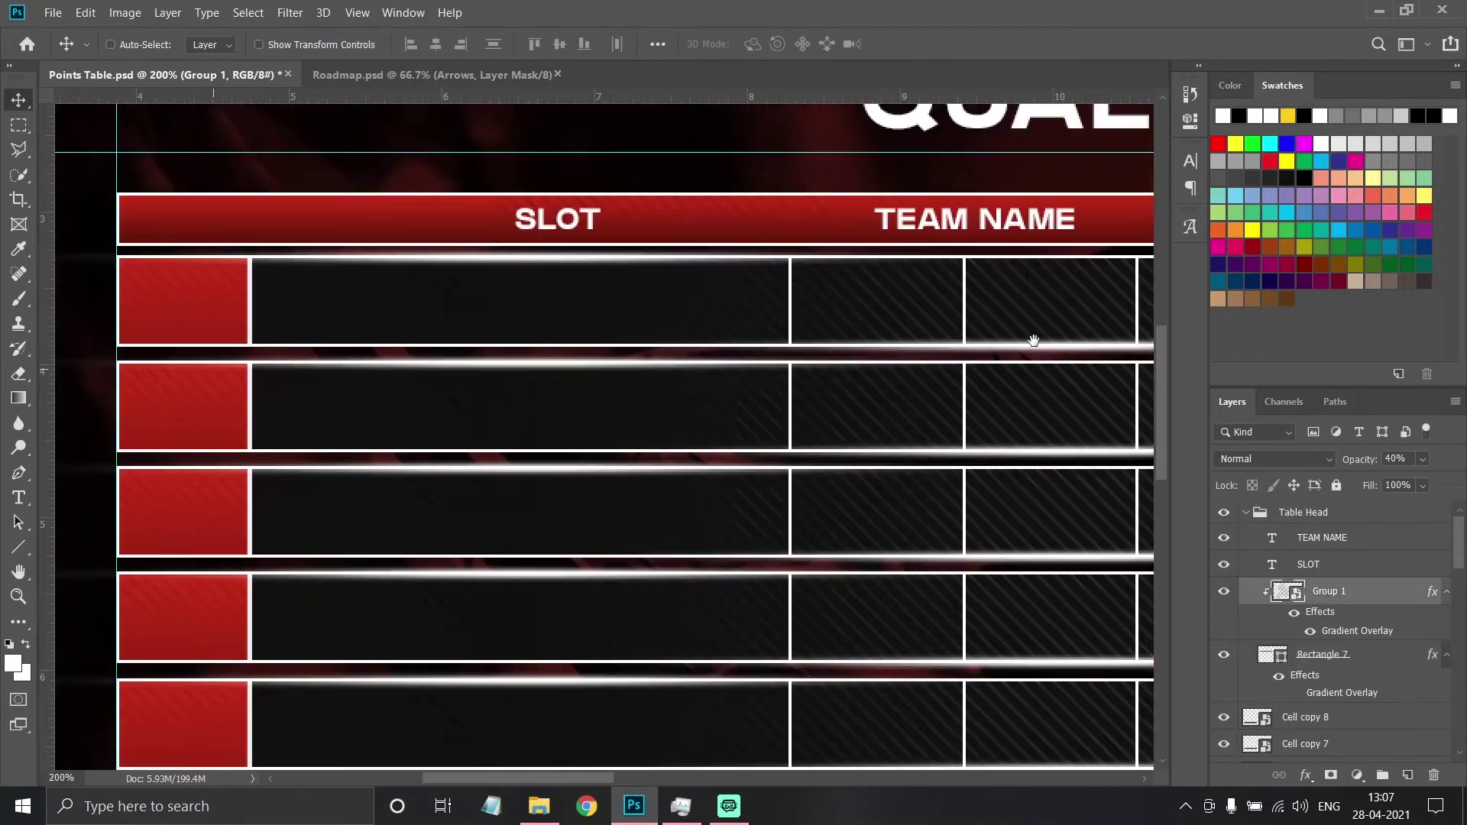
key("ctrl+j")
scroll(1065, 489, "up", 1)
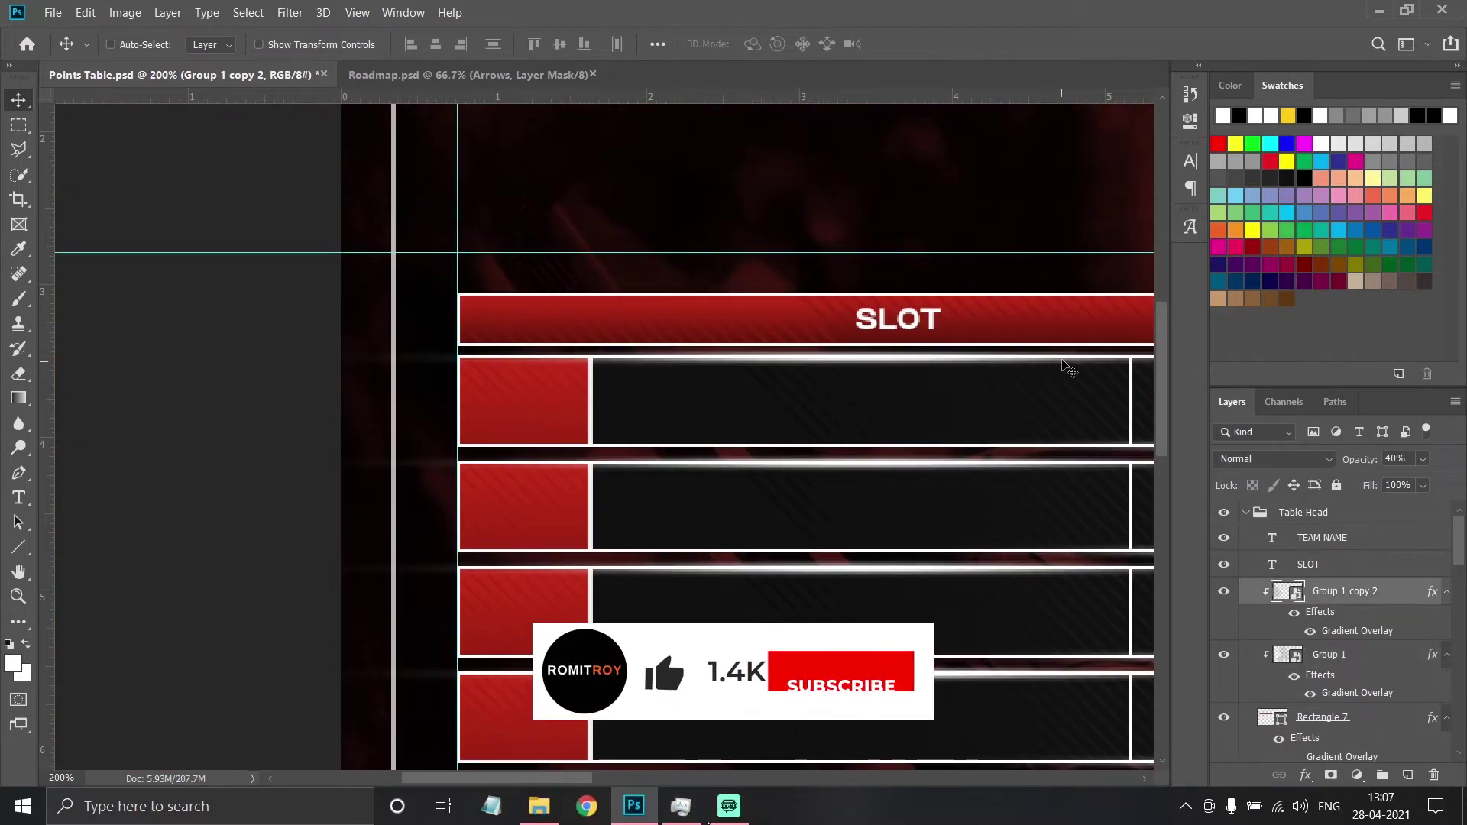
right_click(1346, 591)
left_click(1116, 180)
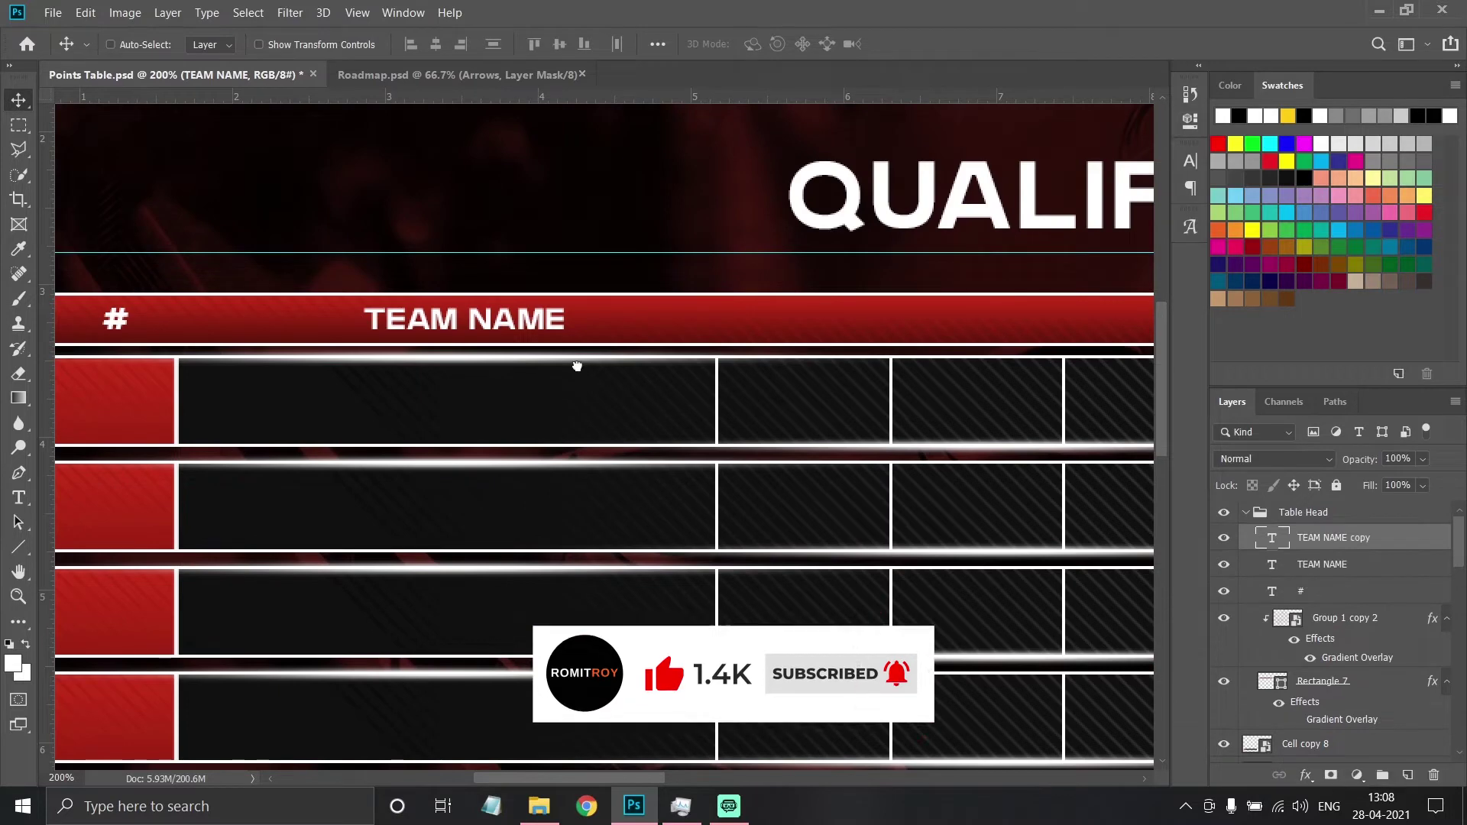
Copy the TEAM NAME label into the next column and retype it as WWCD.
left_click_drag(577, 366, 819, 341)
key("t")
left_click(810, 320)
key("ctrl+a")
type("wwc")
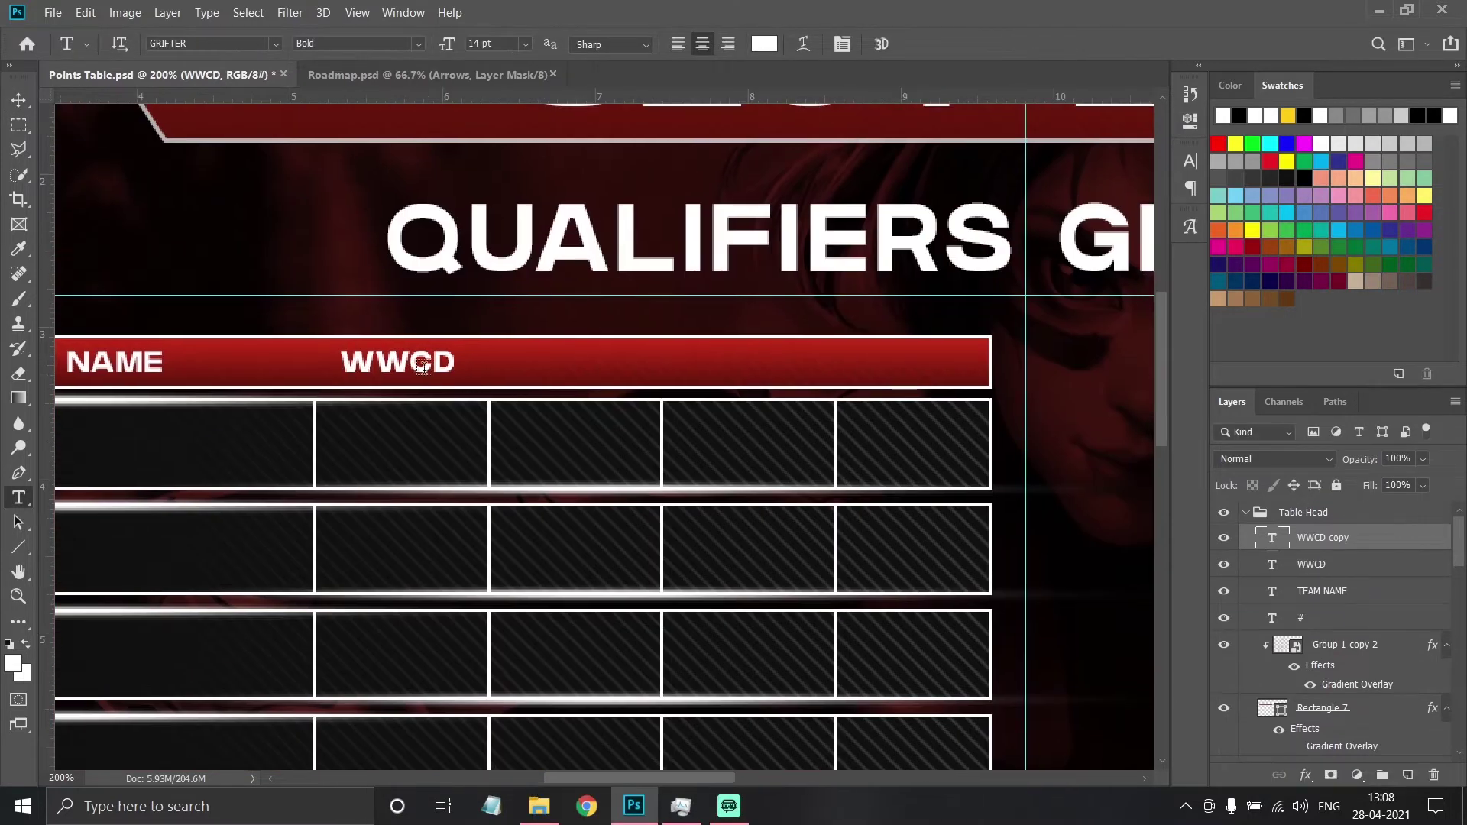
Copy labels across the remaining columns and retype them as POS., KILLS and TOTAL.
left_click_drag(392, 360, 575, 360)
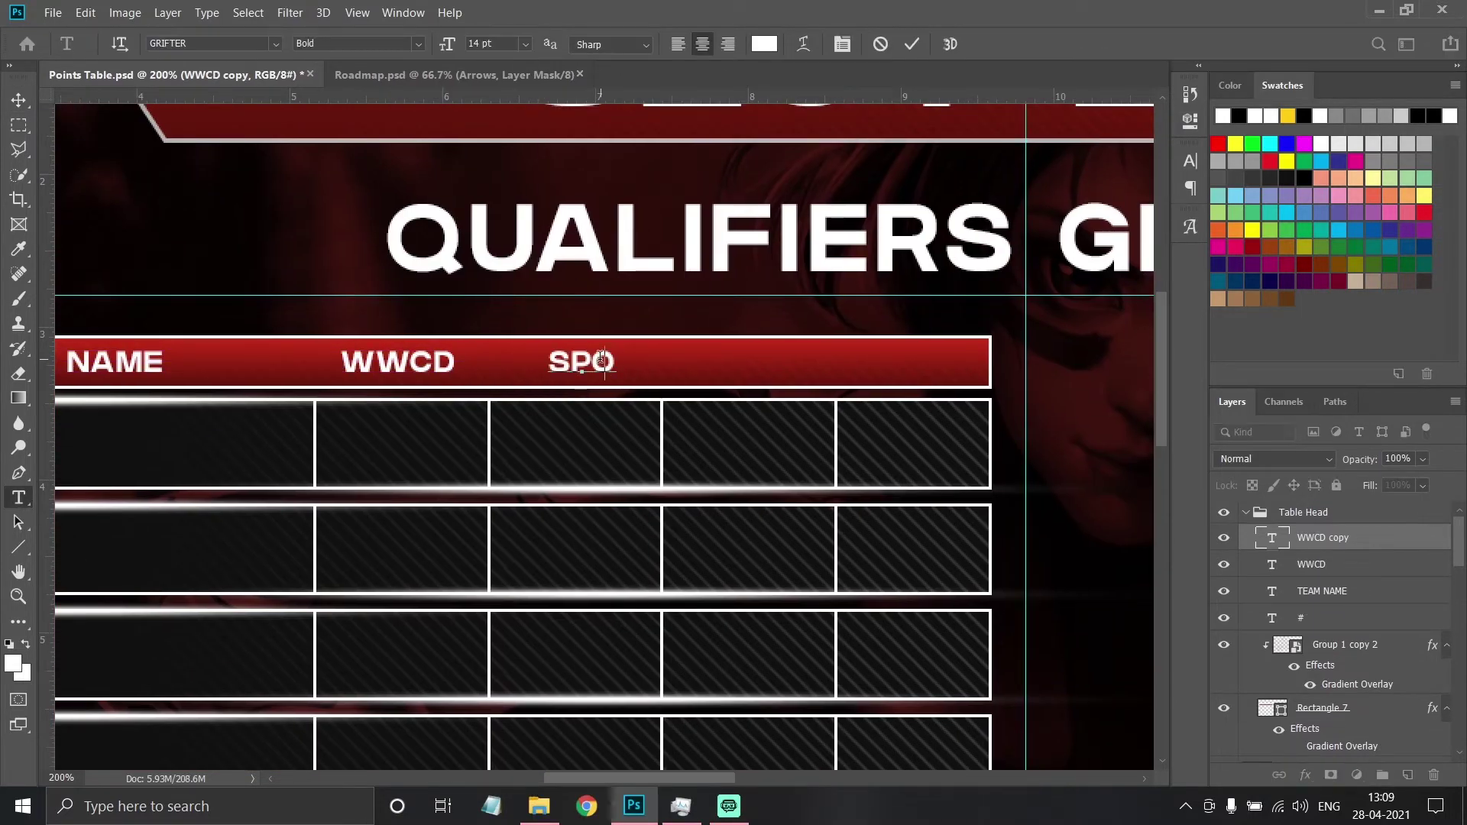
left_click_drag(711, 372, 1035, 372)
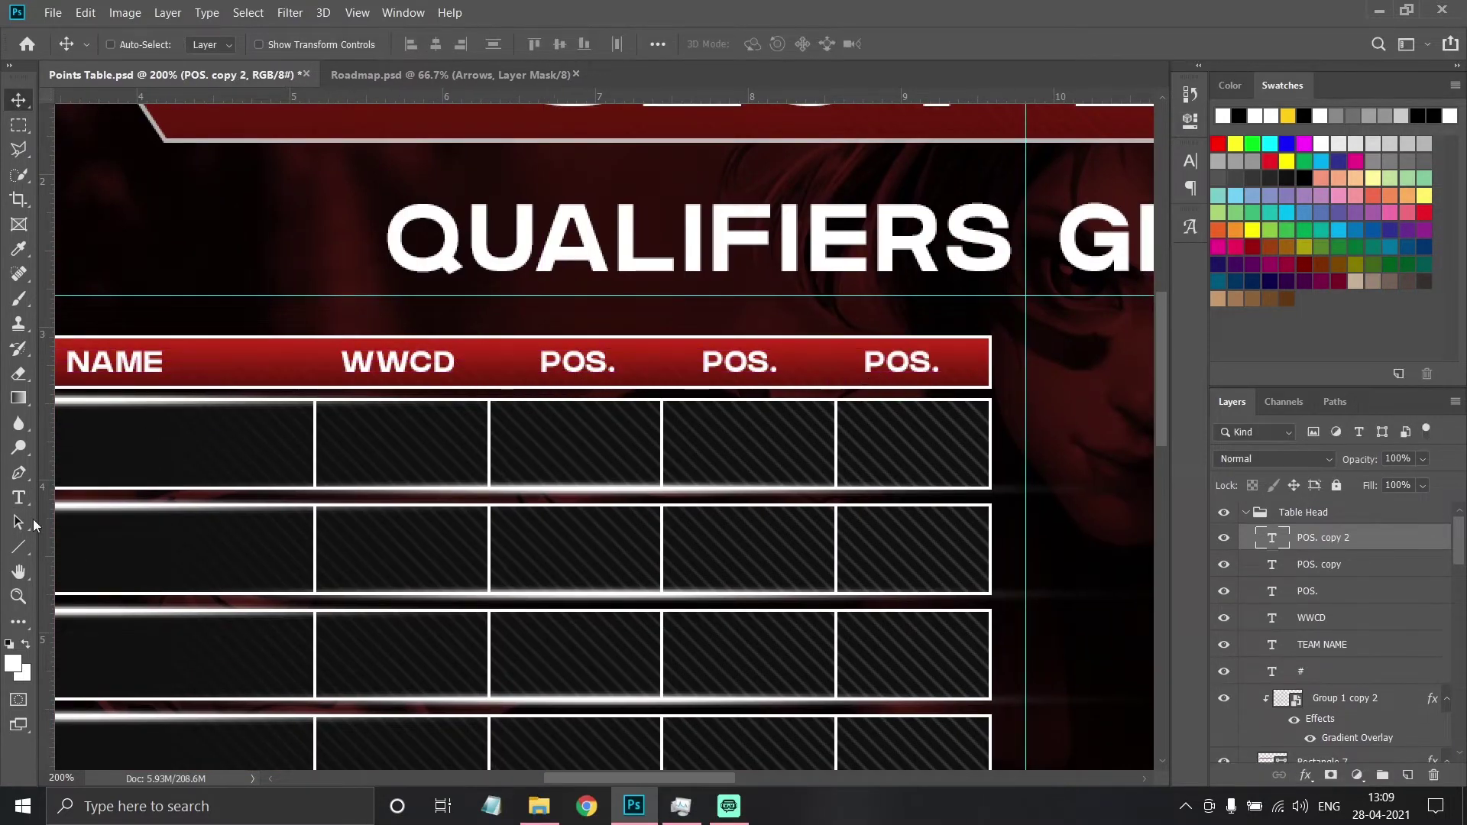
key("t")
left_click(914, 357)
key("ctrl+a")
key("BackSpace")
type("TOTAL")
left_click(739, 361)
key("ctrl+a")
Paste a number text layer over the red row cells.
scroll(506, 176, "left", 10)
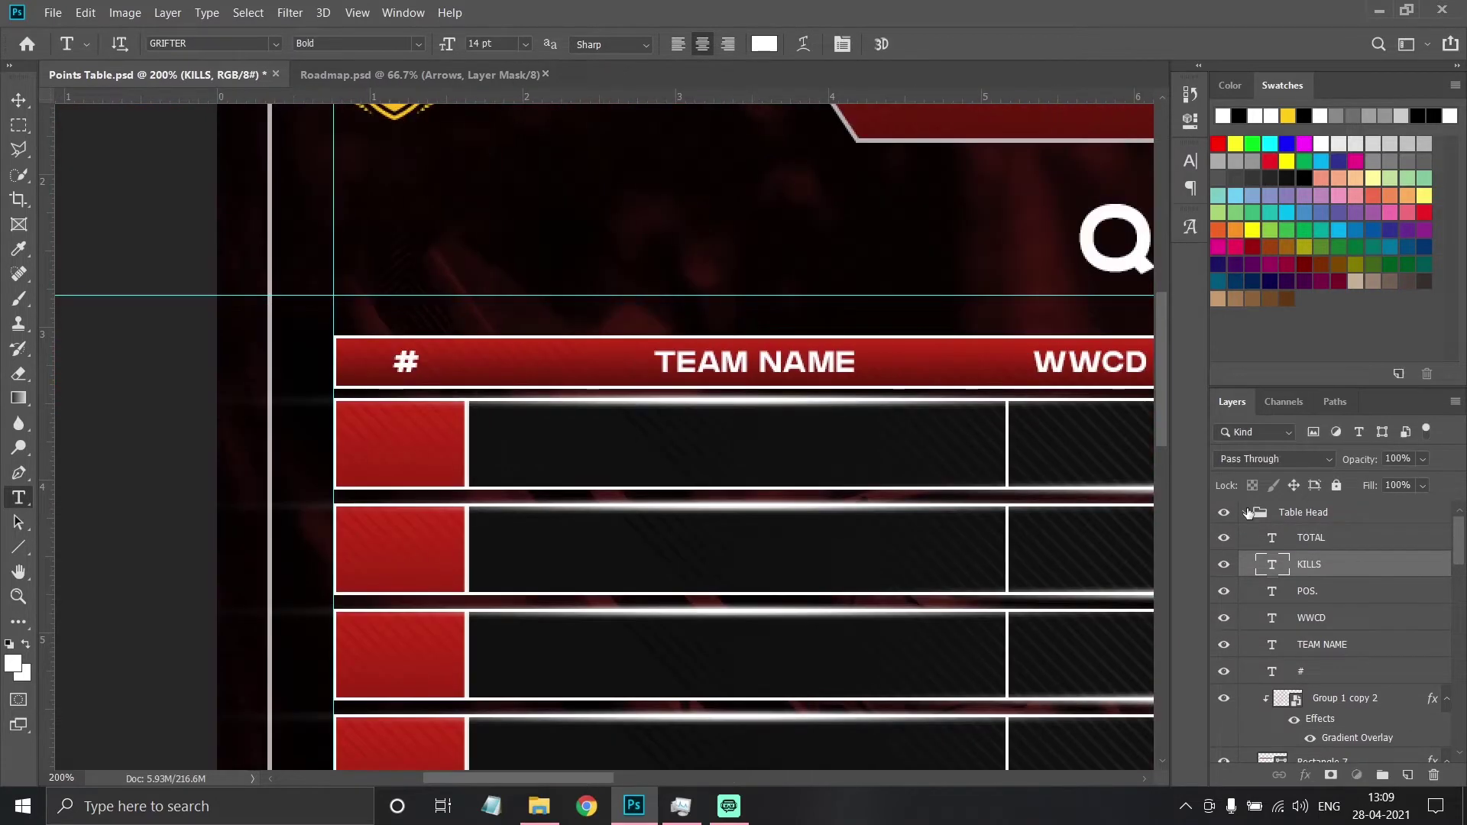
double_click(1296, 512)
left_click(447, 440)
key("ctrl+v")
Set the row numbers to Oswald Medium at 24 pt.
key("ctrl+0")
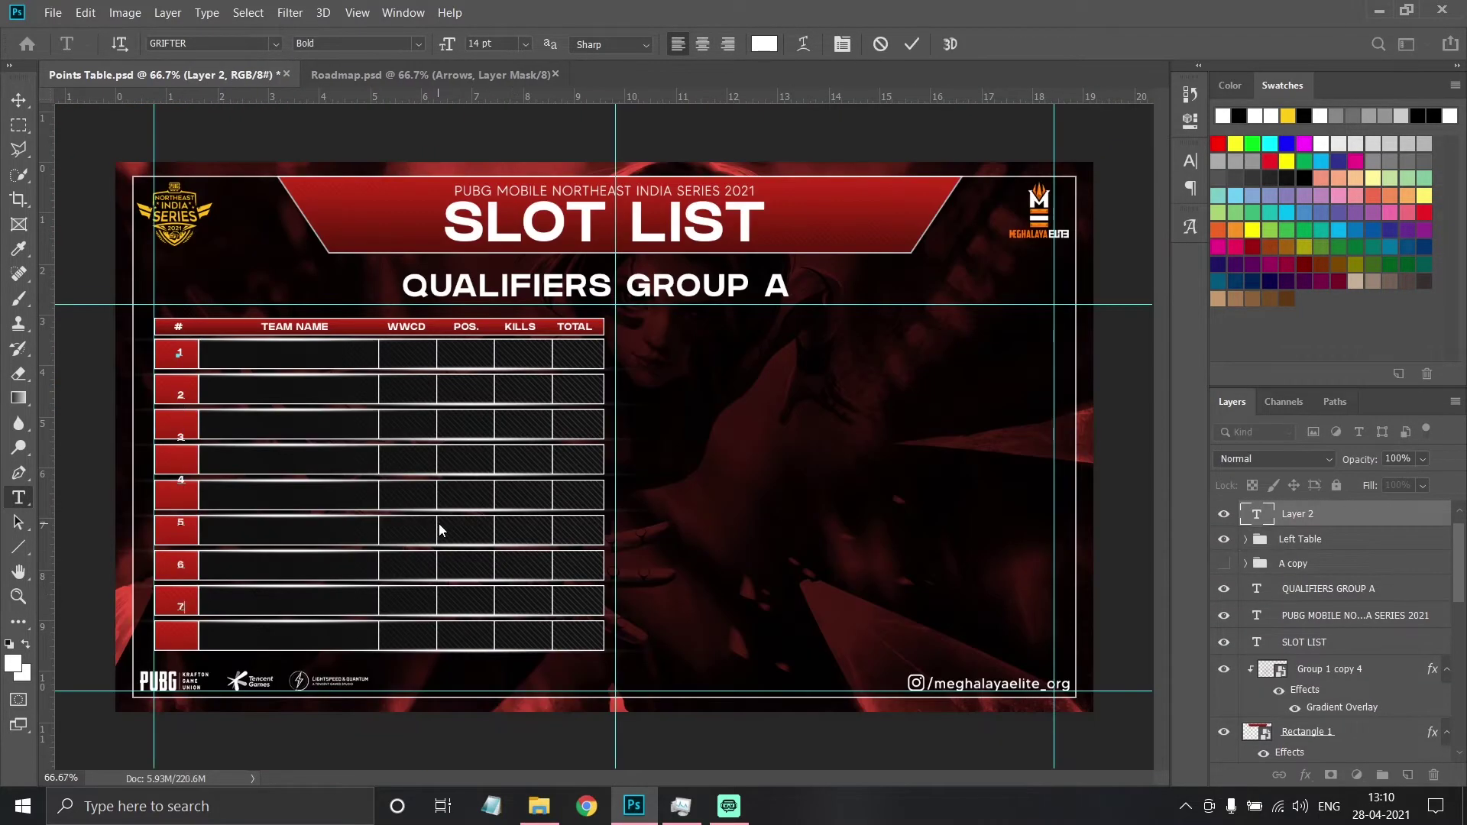
key("ctrl+t")
left_click(525, 43)
left_click(497, 229)
left_click(275, 44)
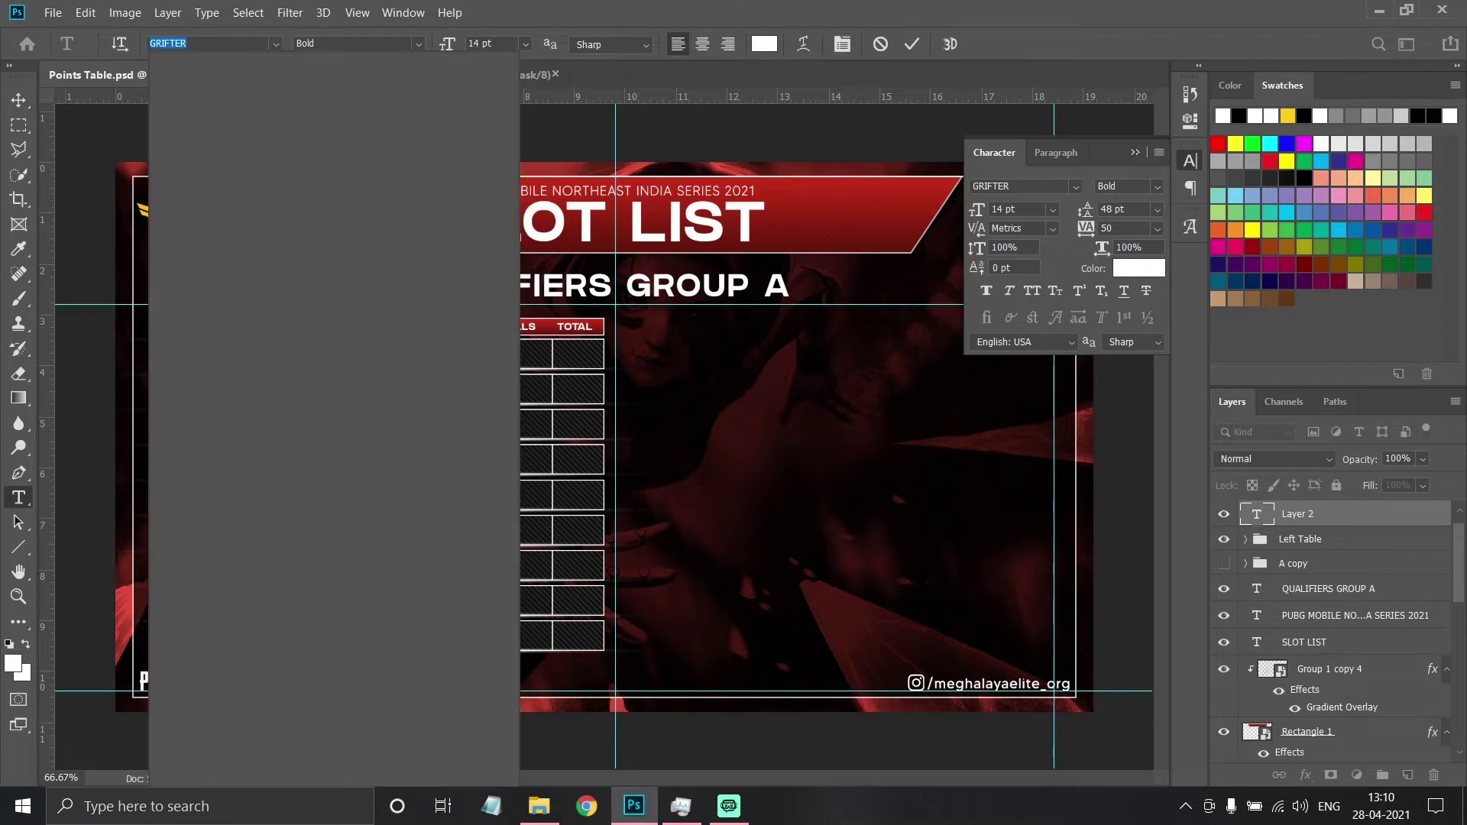
left_click(229, 153)
key("ctrl+Return")
Adjust the numbers' line spacing and copy the number column under WWCD.
key("v")
key("ctrl+1")
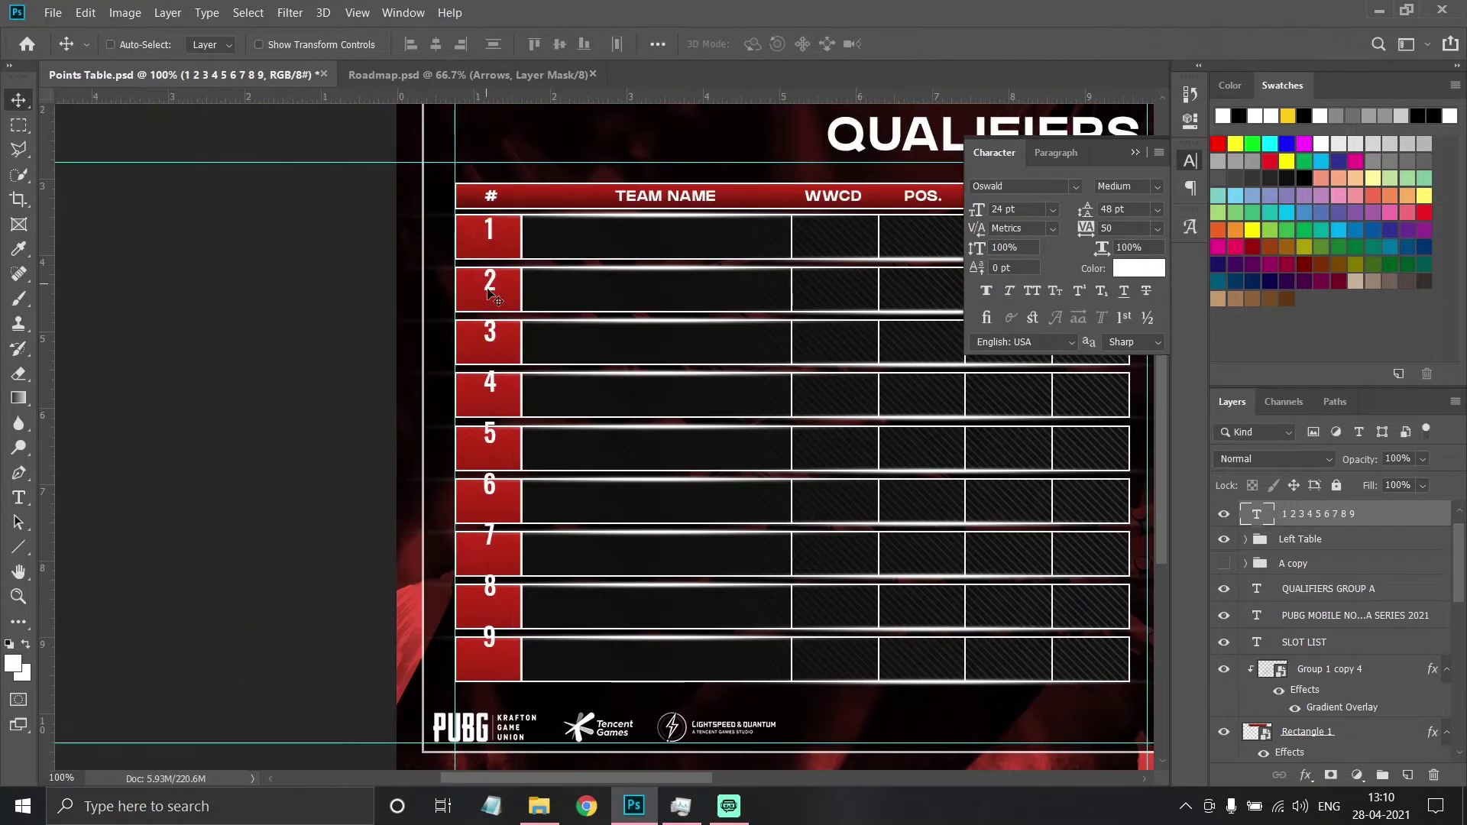
left_click(17, 511)
left_click(1106, 208)
type("49.5")
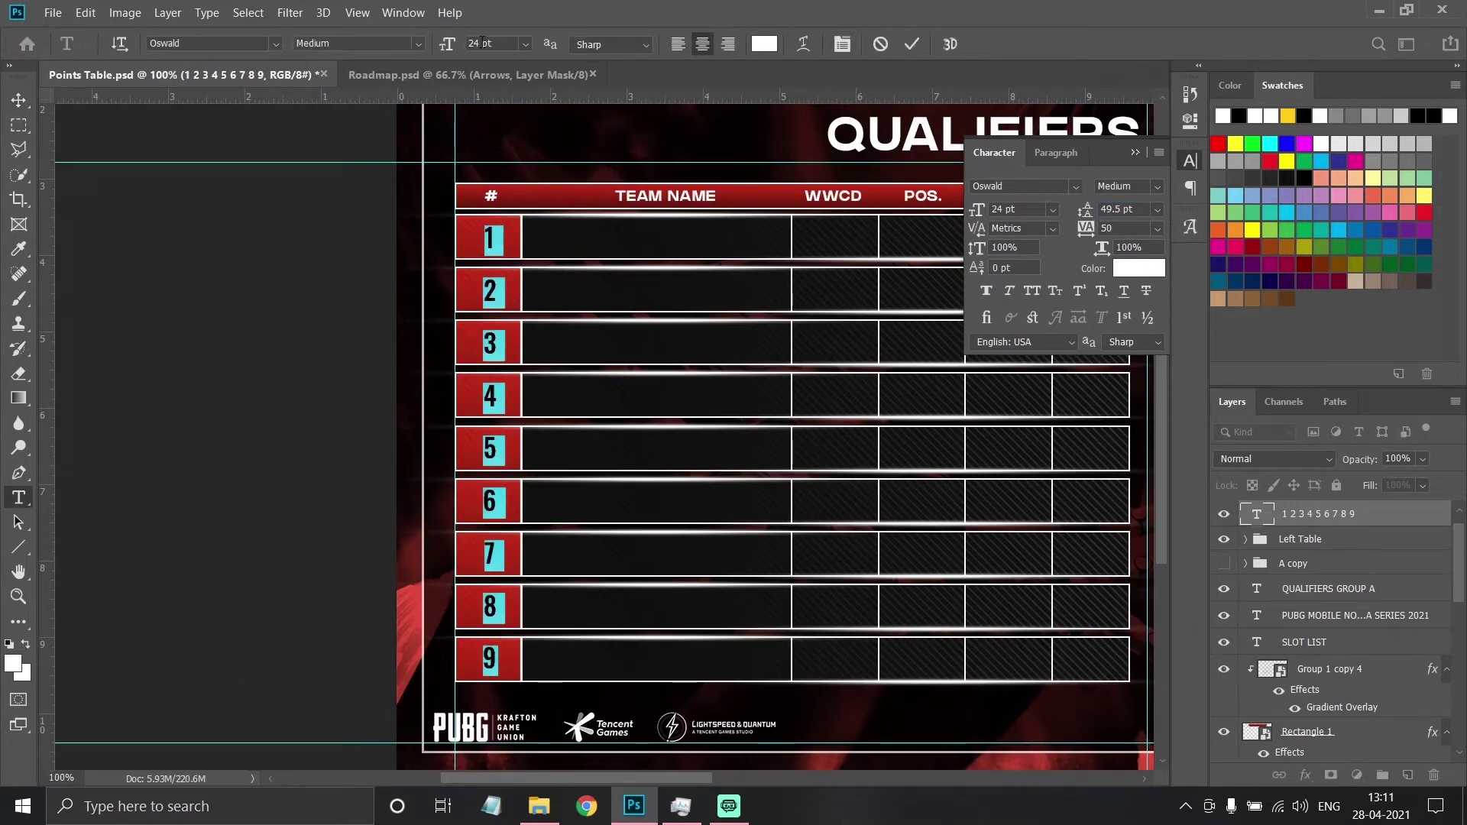
key("ctrl+Return")
key("v")
scroll(803, 321, "right", 3)
left_click_drag(362, 293, 707, 293)
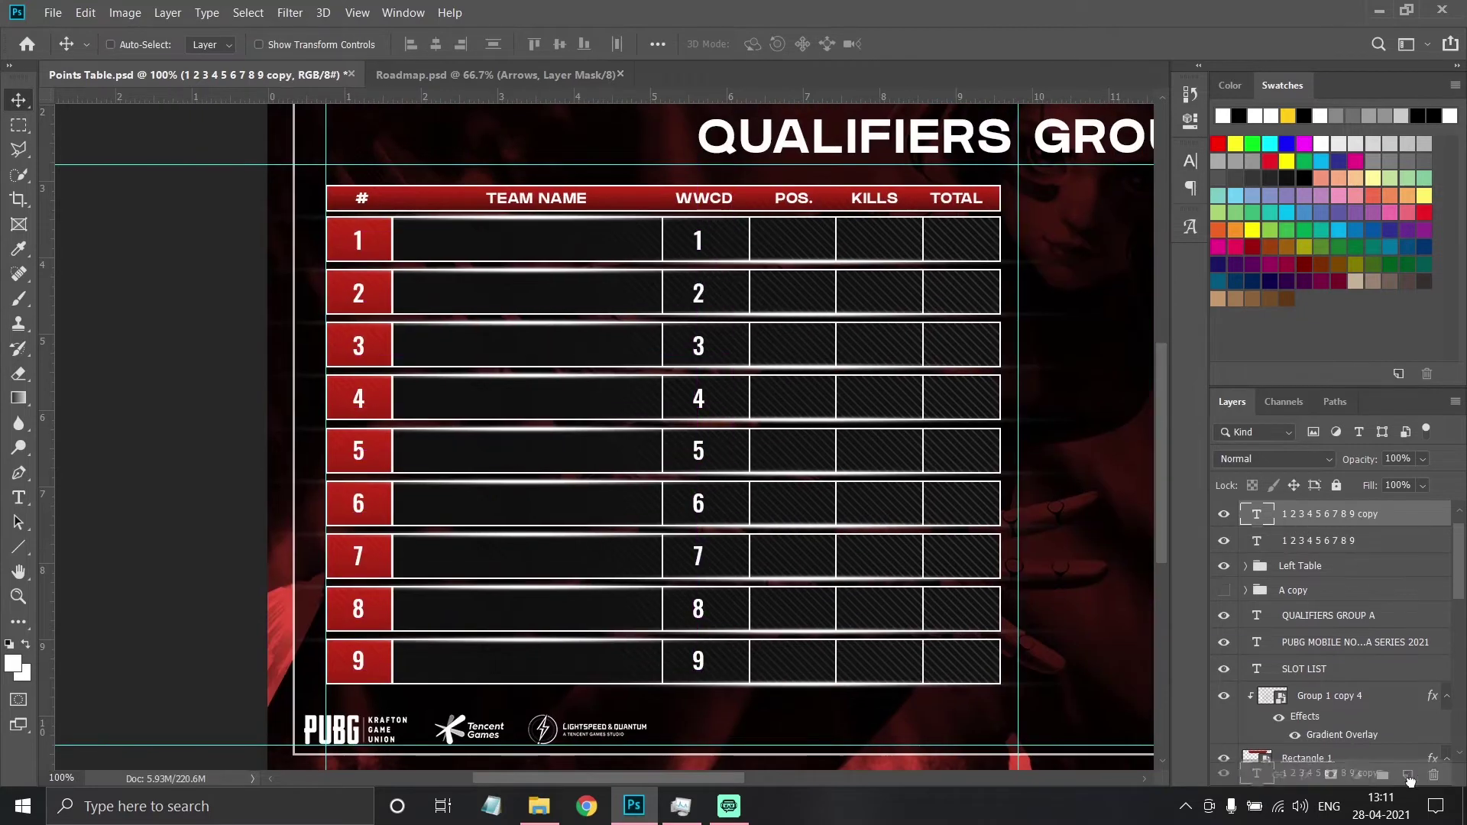
Copy the number column into further columns and replace its values with 0 placeholders.
left_click_drag(1410, 780, 1409, 776)
left_click_drag(698, 345, 788, 345)
key("t")
left_click(681, 243)
key("ctrl+a")
type("0 0")
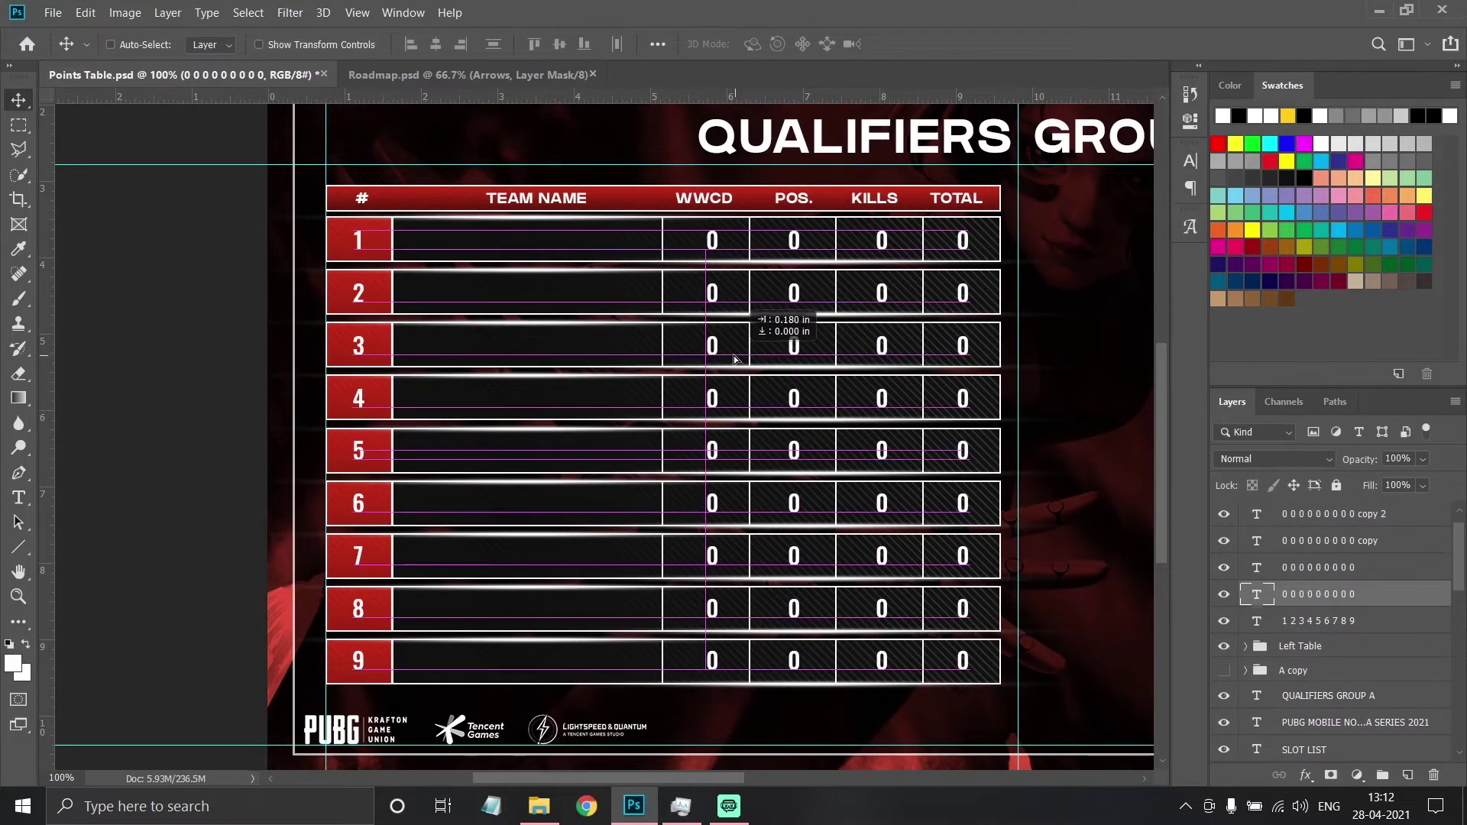
Copy the number column into the TEAM NAME column and fill every row with TEAM NAME.
left_click_drag(370, 352, 541, 352)
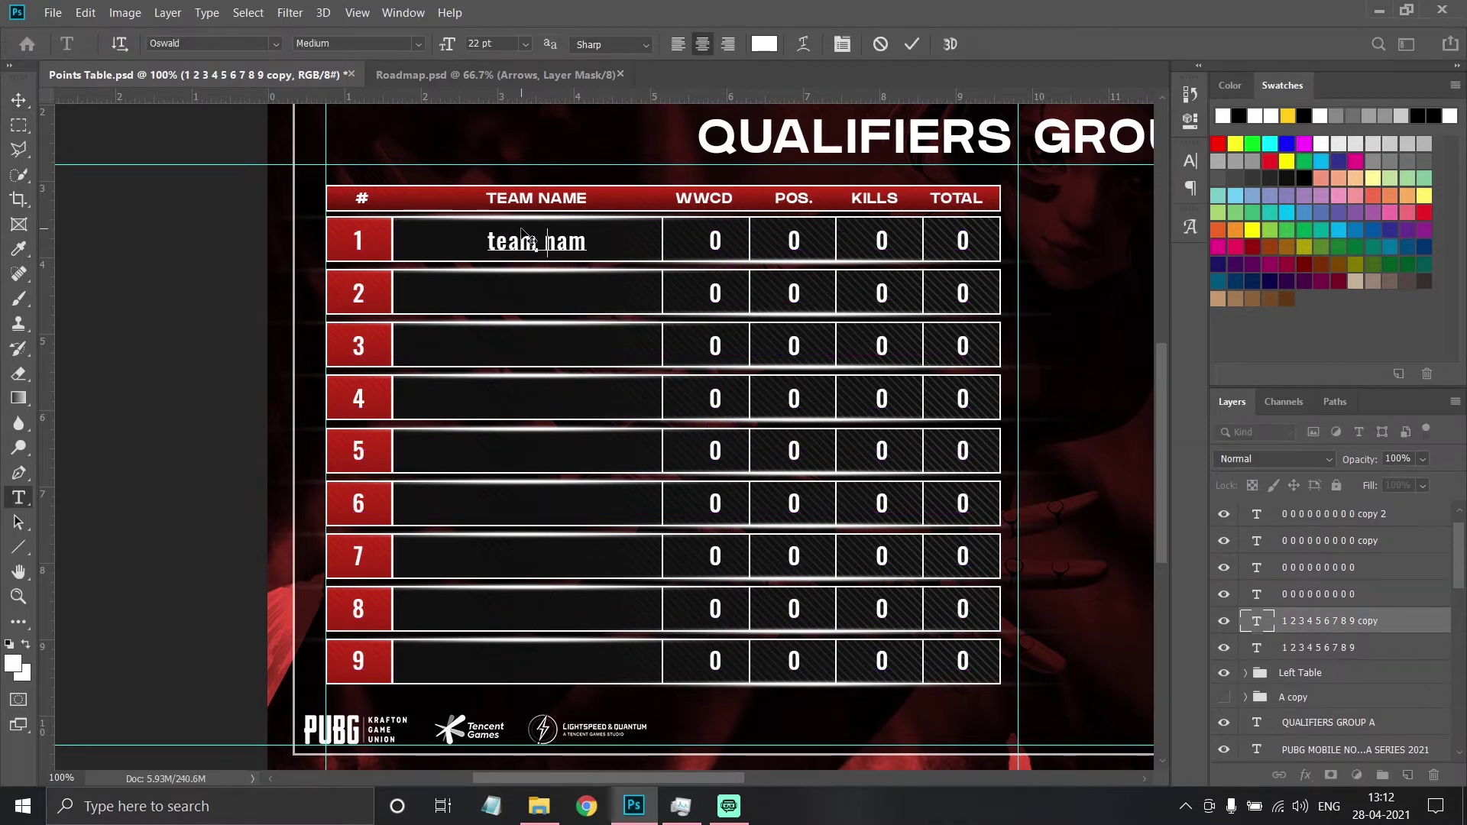
key("ctrl+v")
key("ctrl+v")
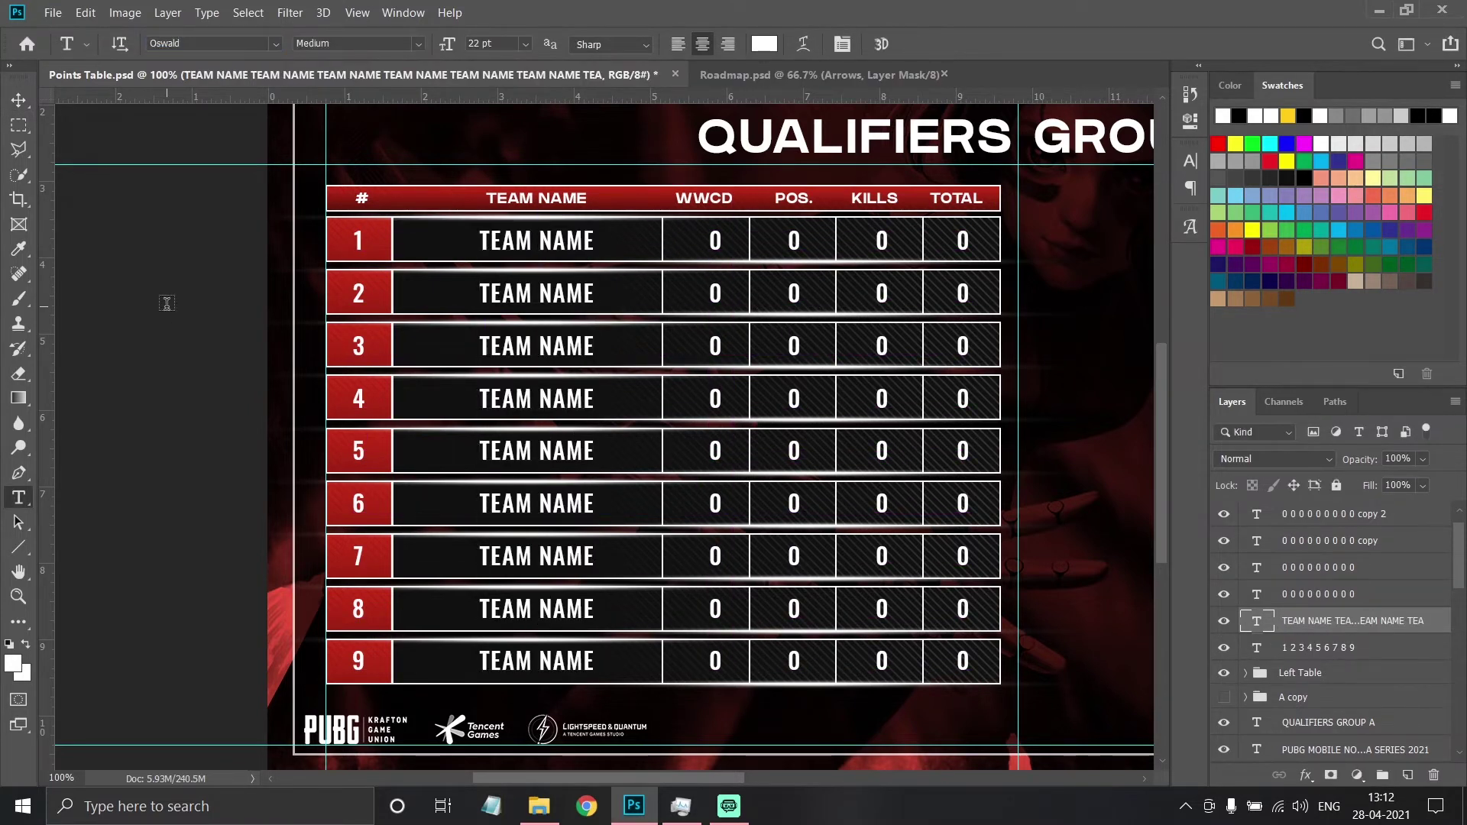
key("ctrl+Return")
left_click_drag(447, 44, 428, 44)
key("Escape")
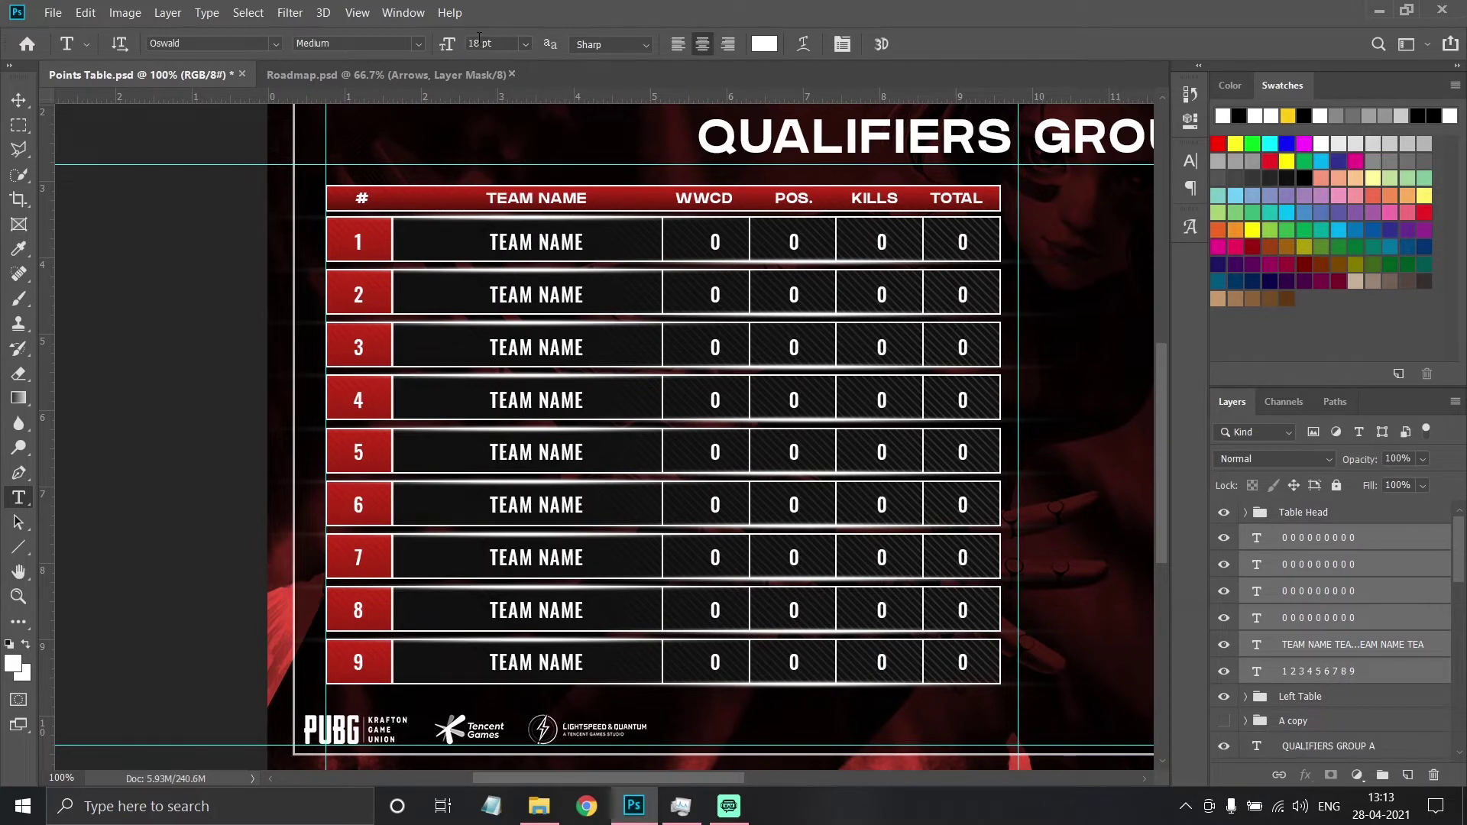
left_click(714, 242)
Place the chicken PNG and line up copies beside x0 in every WWCD row.
left_click(21, 103)
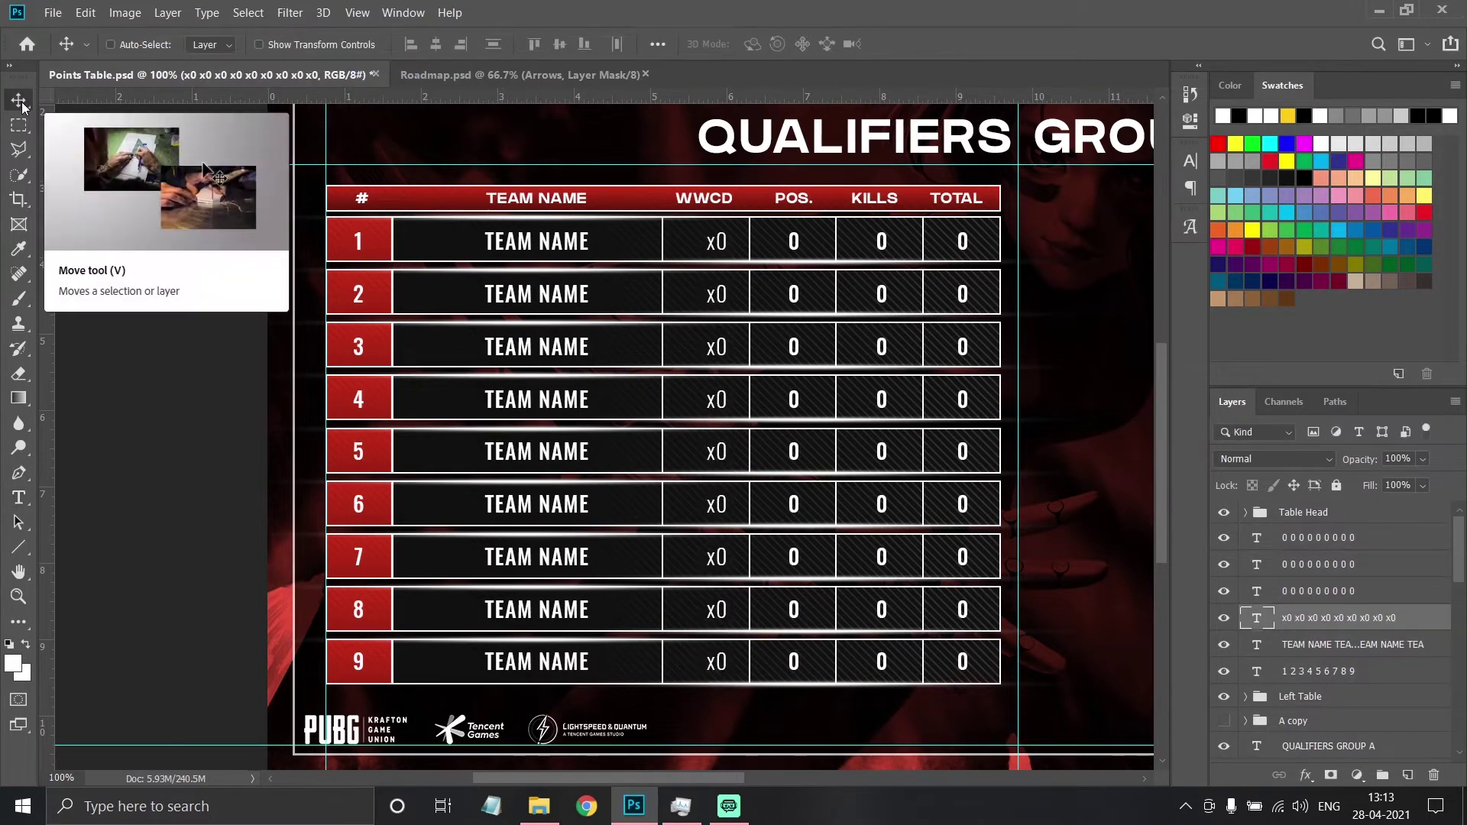
key("alt+Tab")
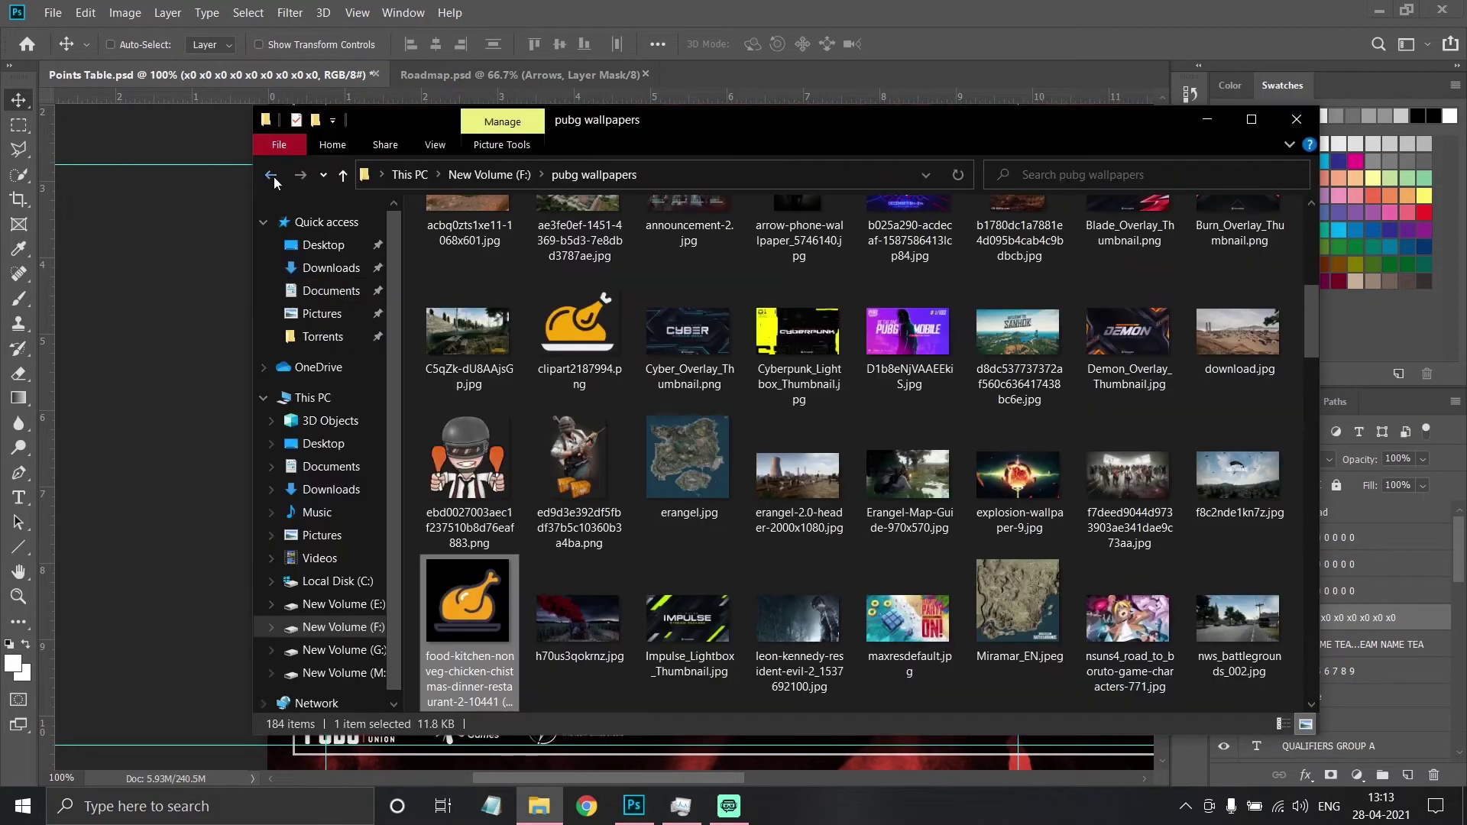
left_click(271, 175)
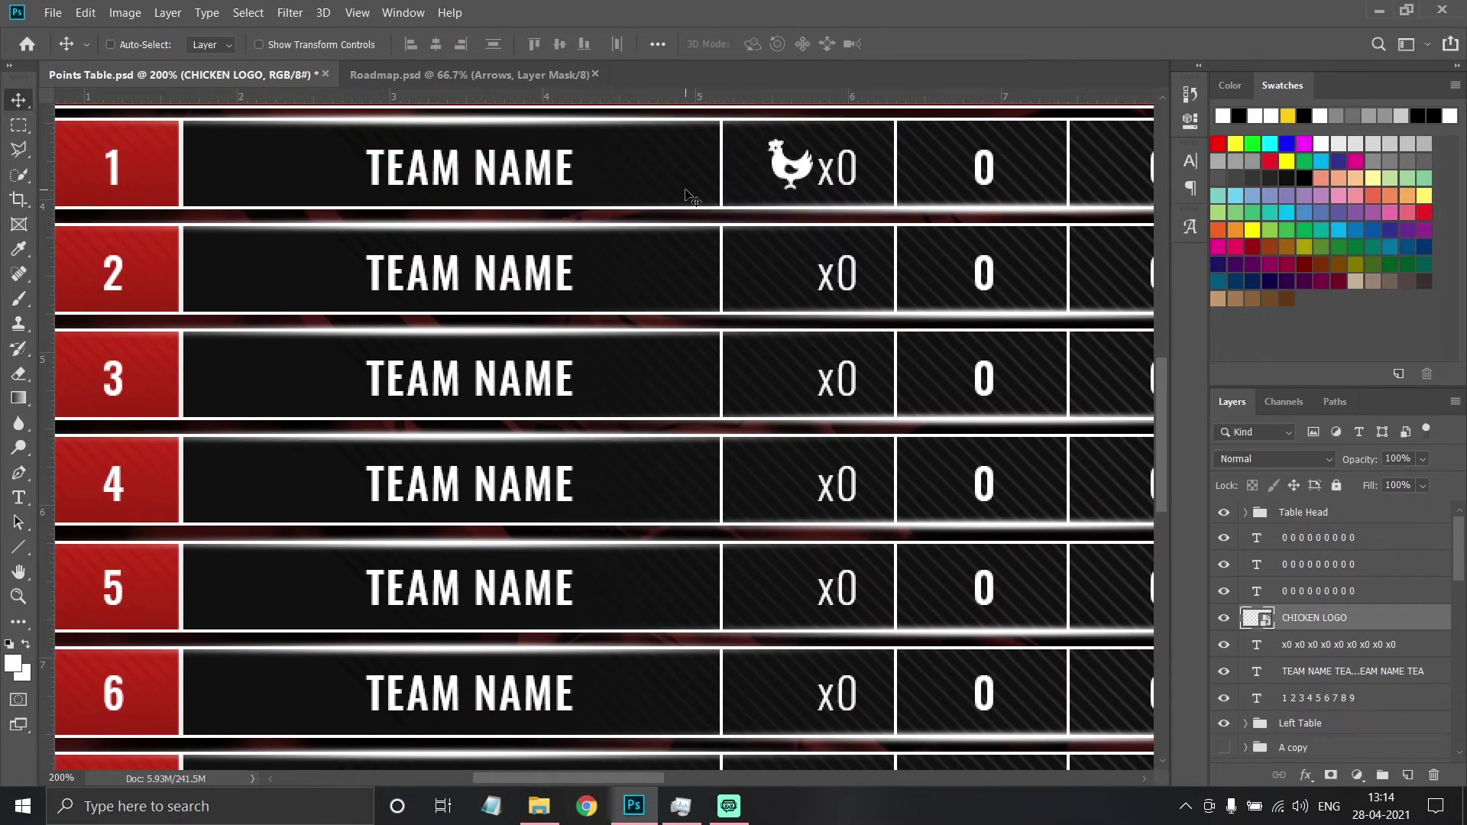
left_click_drag(1406, 776, 1406, 776)
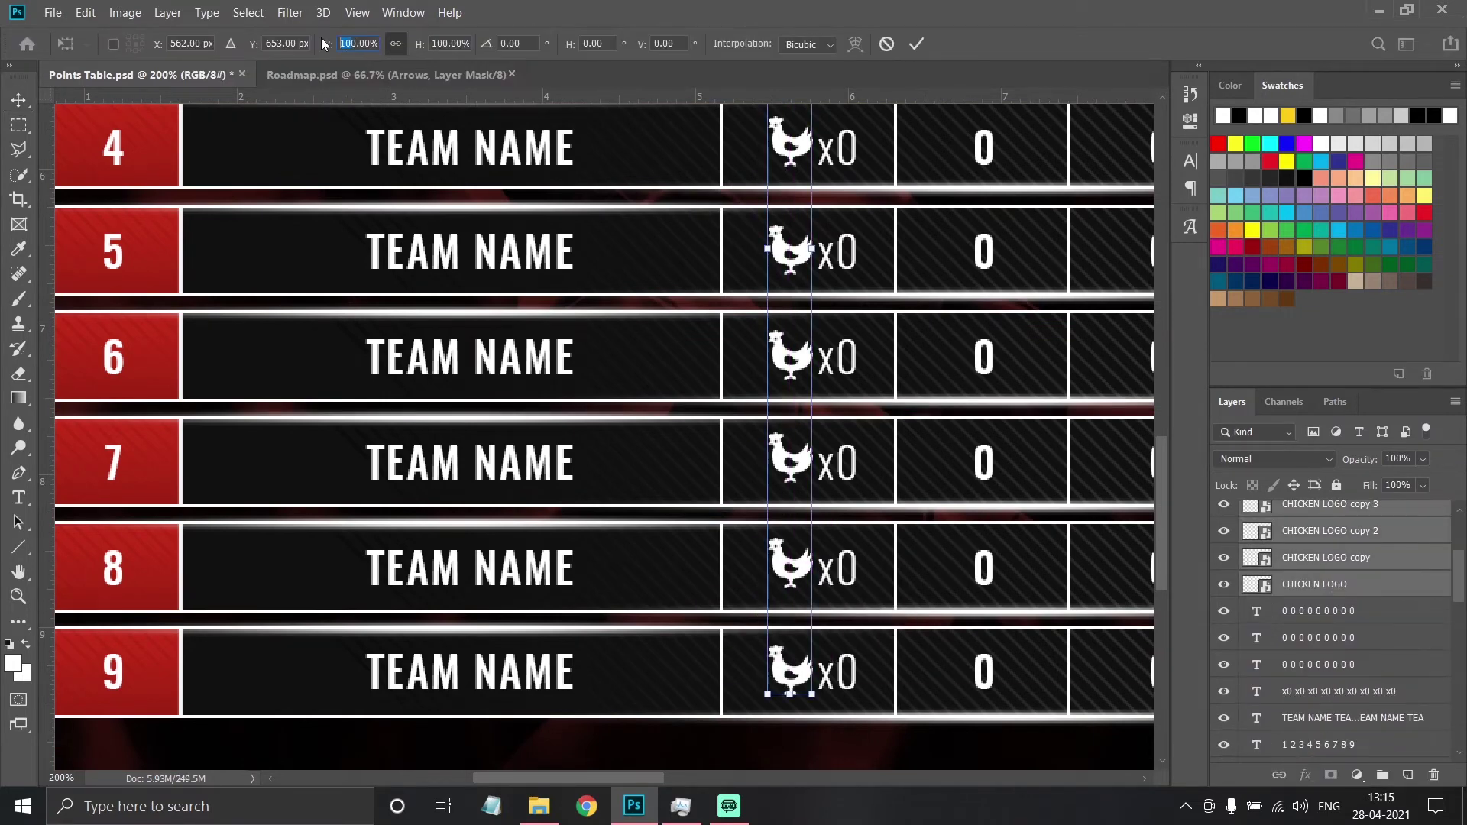
left_click_drag(799, 545, 801, 503)
scroll(817, 527, "up", 5)
scroll(1292, 696, "down", 2)
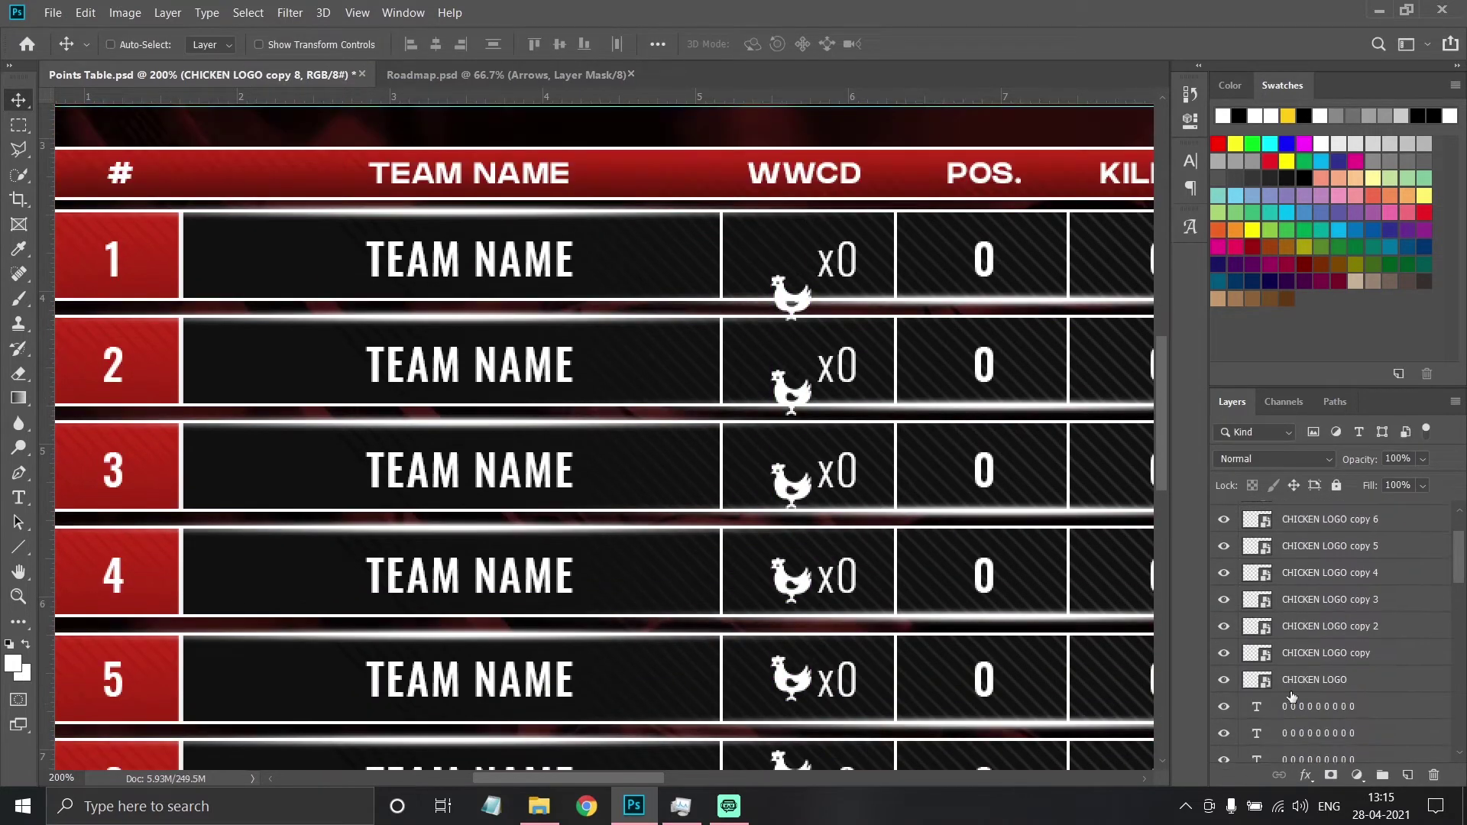
Group the chicken icons as WWCD and the row text into a separate group.
key("ctrl+g")
double_click(1299, 536)
type("WWCD")
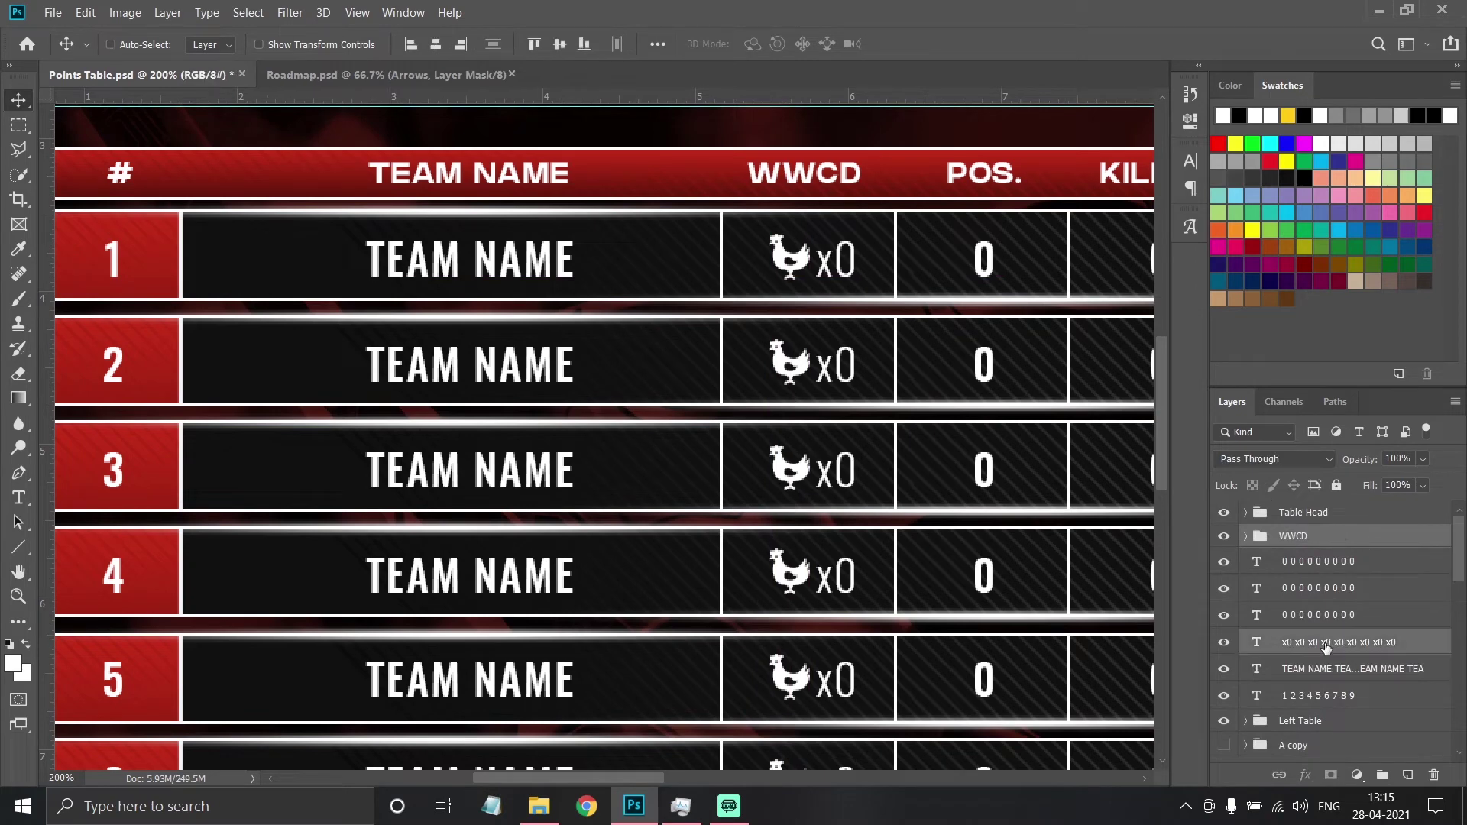
key("ctrl+g")
double_click(1293, 535)
Name the Left Text group, move it above Table Head, and duplicate the table rightwards.
type("Lef")
left_click_drag(1293, 499, 1294, 504)
key("ctrl+minus")
key("ctrl+minus")
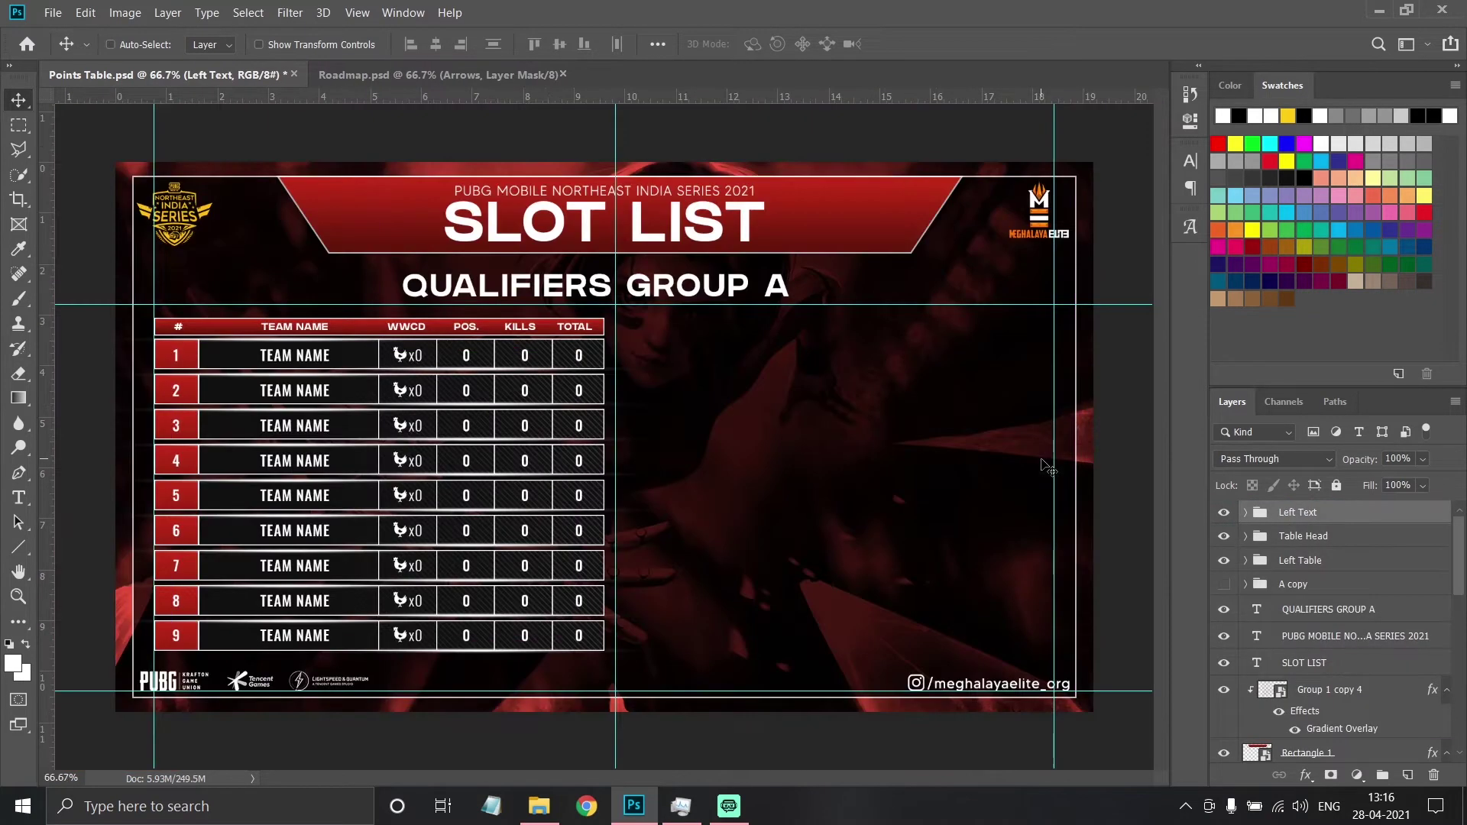
left_click(1299, 560, "shift")
left_click_drag(389, 396, 848, 395)
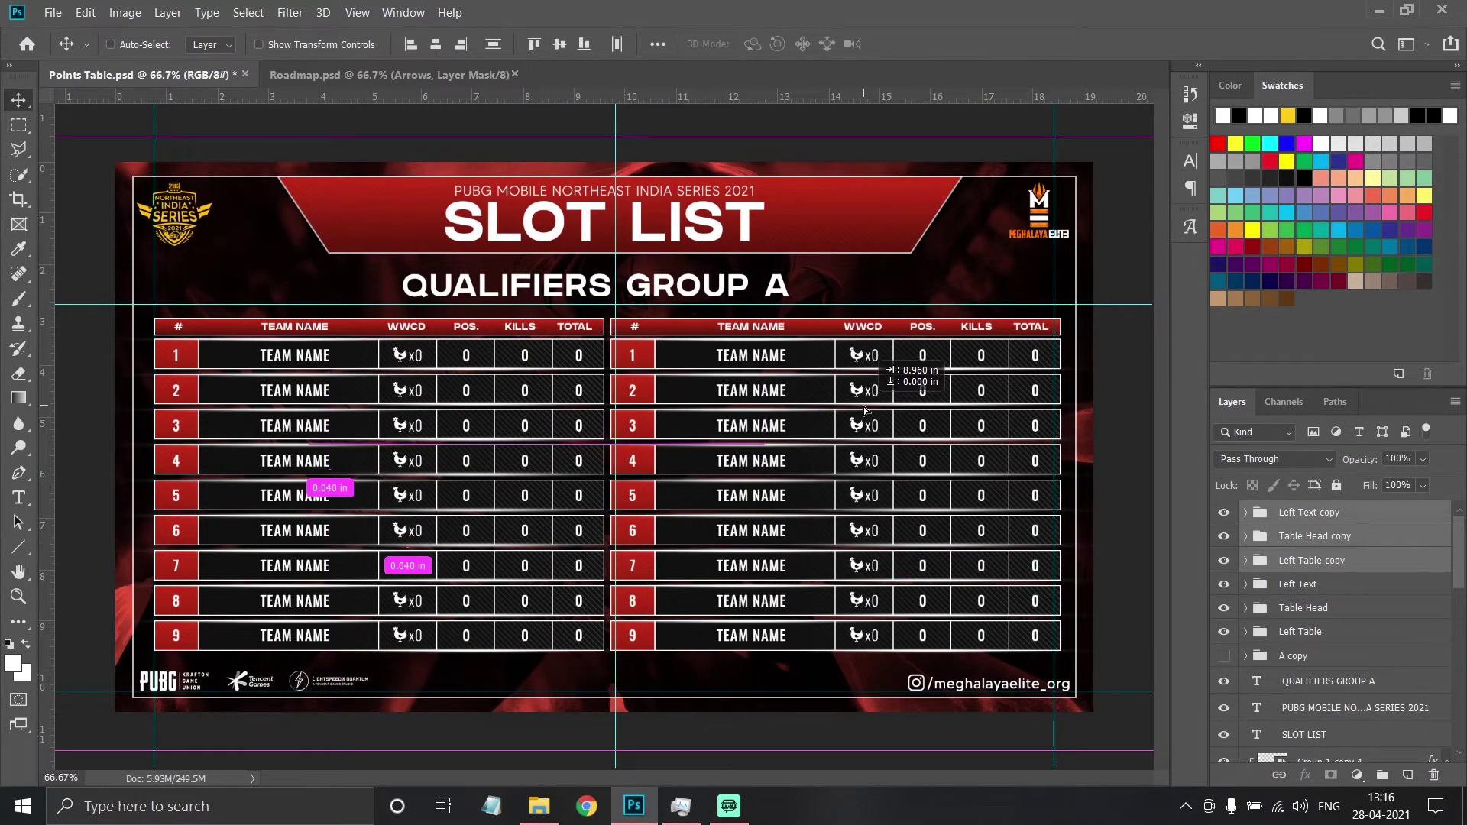
Scale both tables to 97% and nudge them apart to left and right.
key("Down")
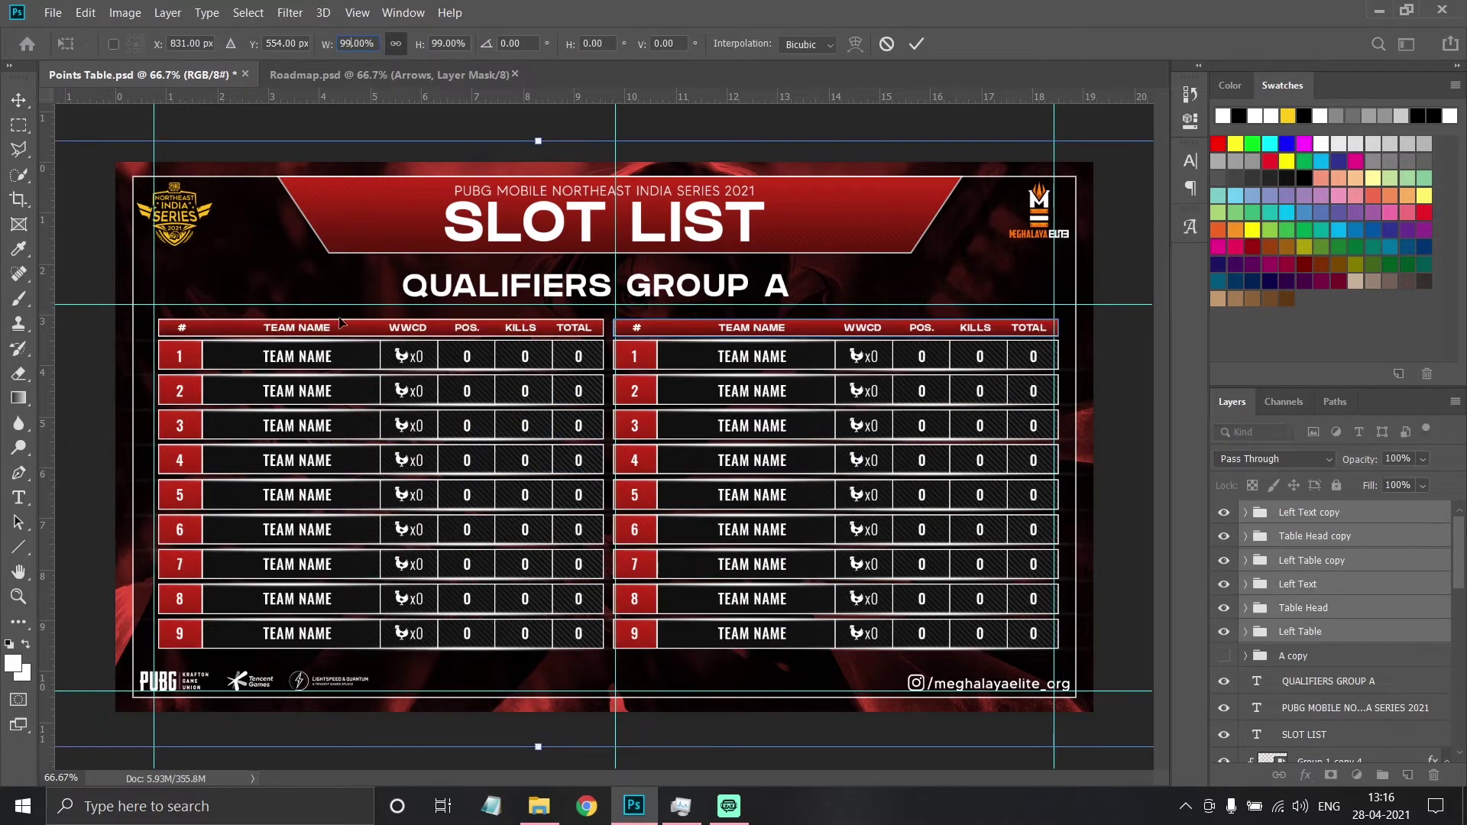
key("Down")
key("Down")
key("Return")
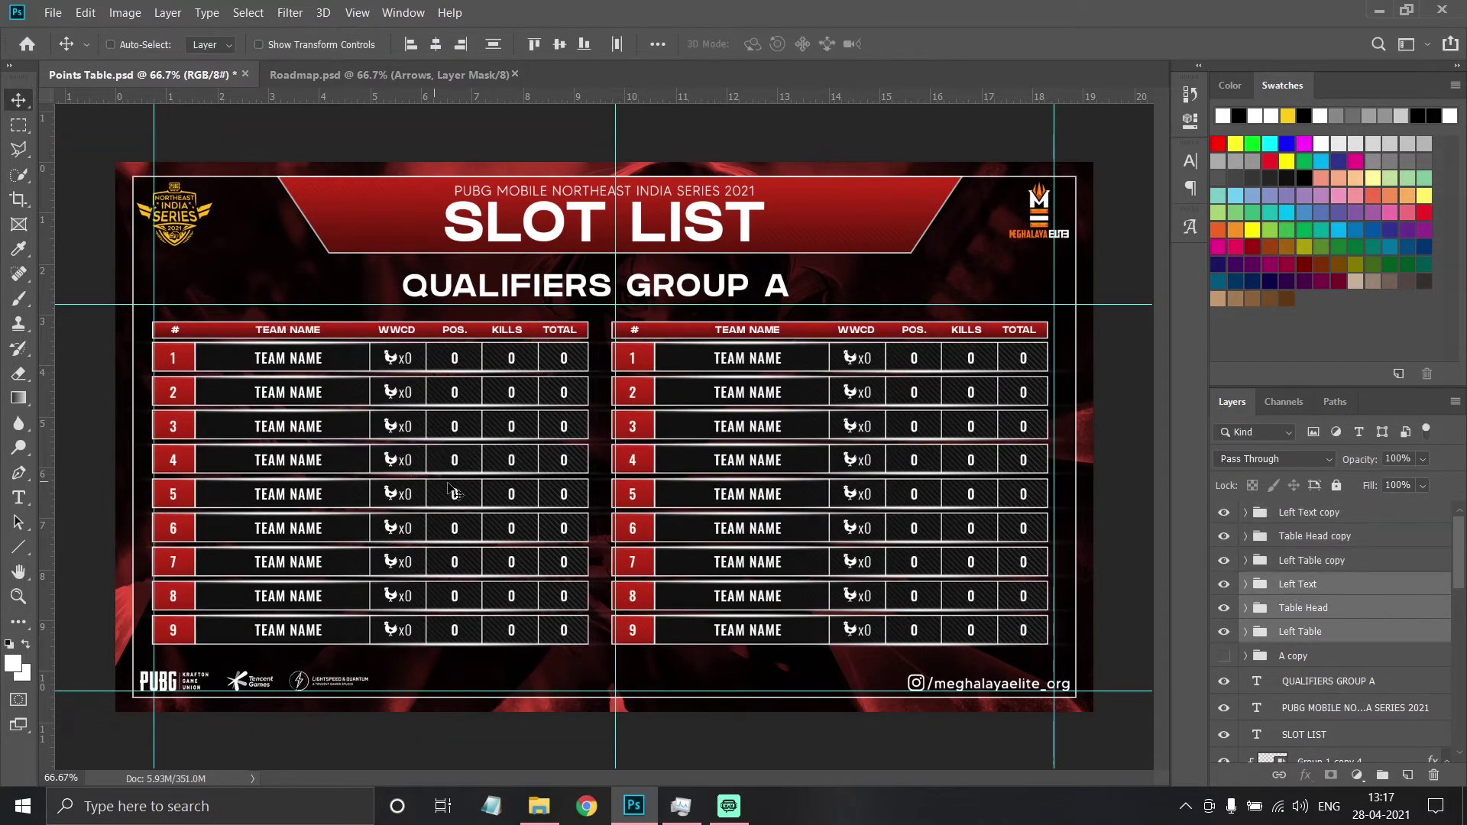
key("shift+Left")
key("shift+Left")
left_click(1309, 512)
left_click(1311, 561, "shift")
key("shift+Right")
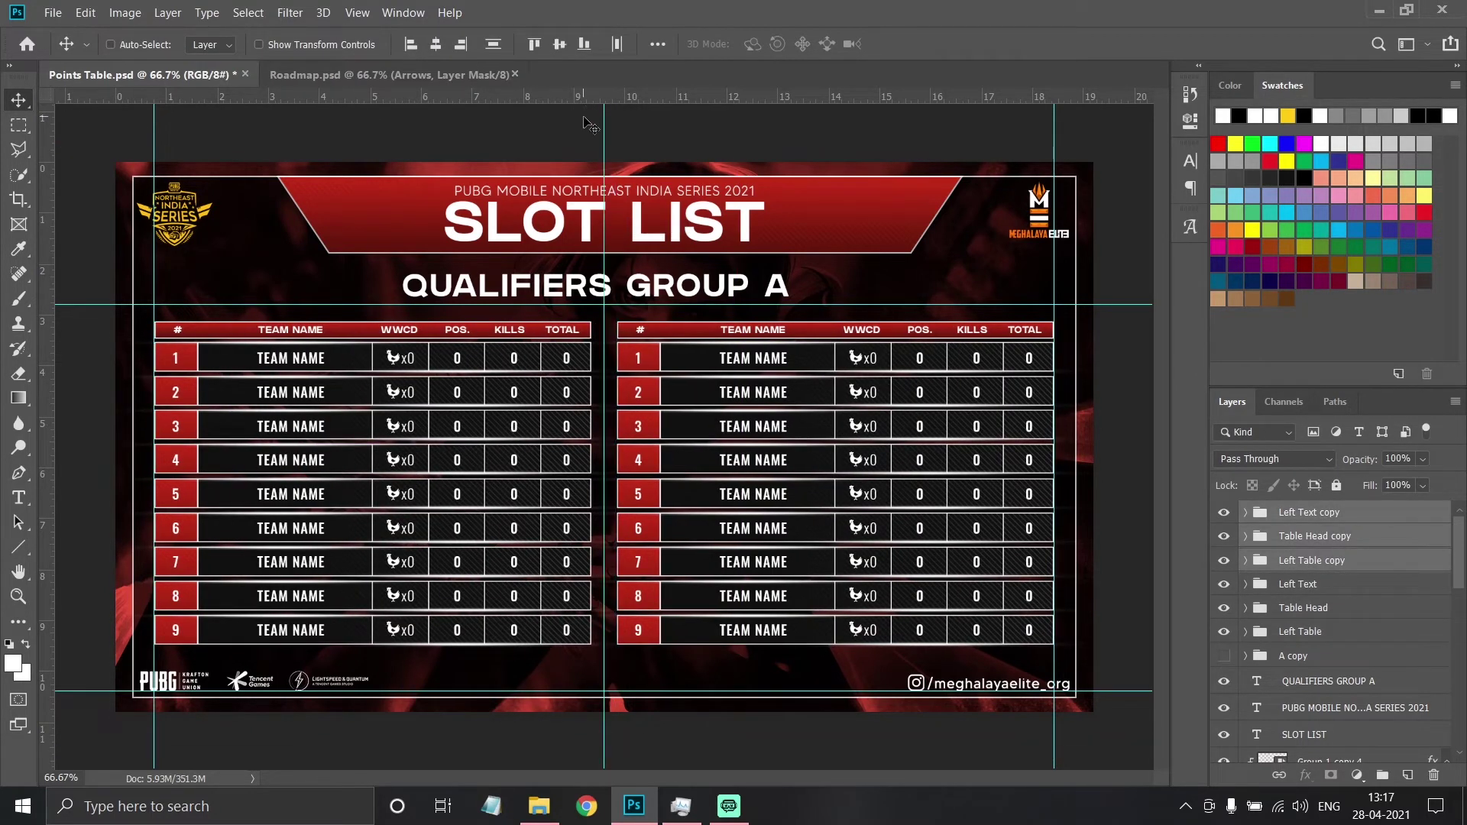
Retype the red banner title as QUALIFIERS GROUP A.
left_click(498, 228)
key("ctrl+a")
type("OVERALL STANDINGS")
key("ctrl+a")
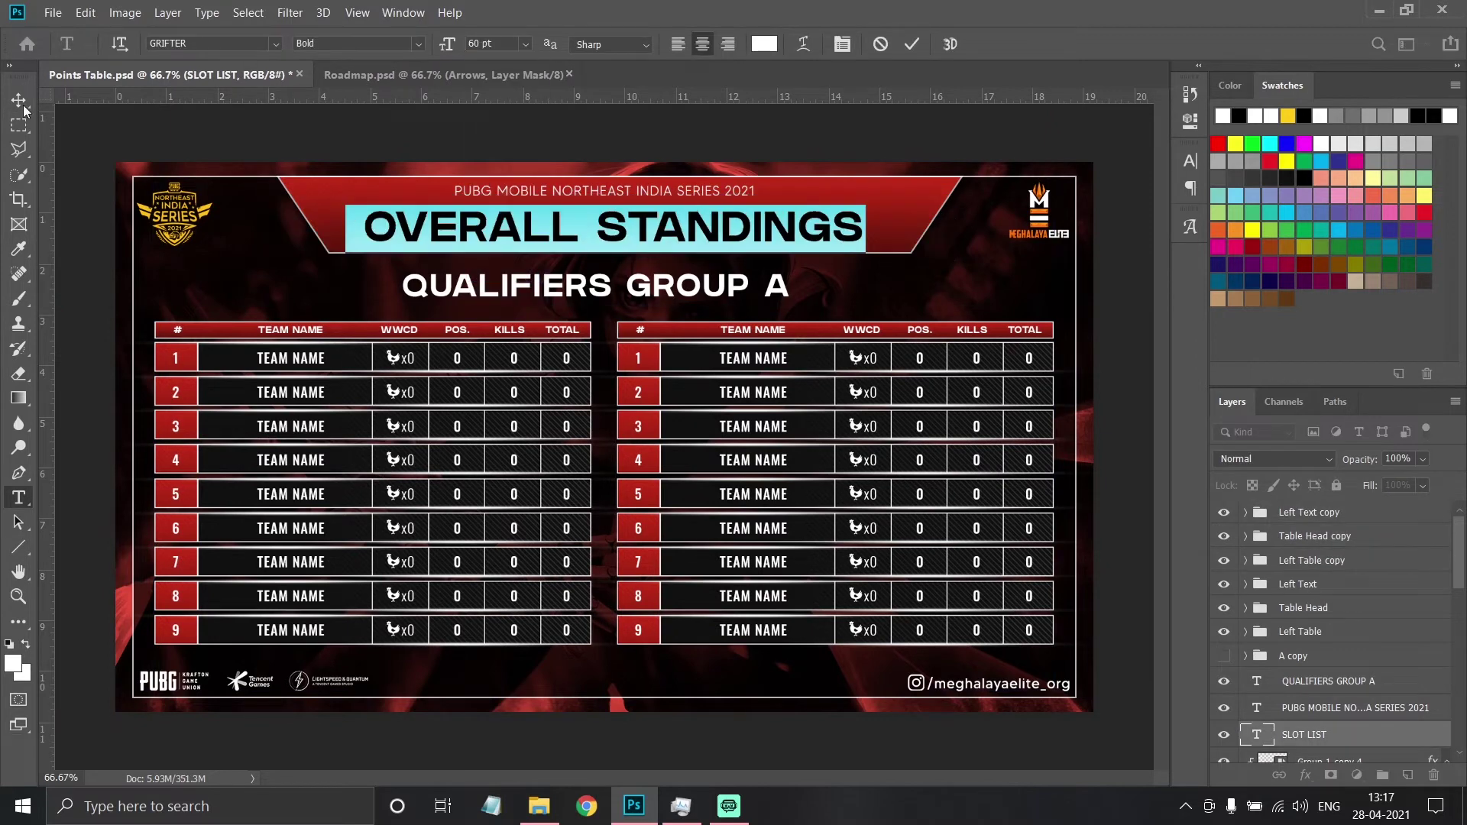
type("QUALIFIERS GROUP A")
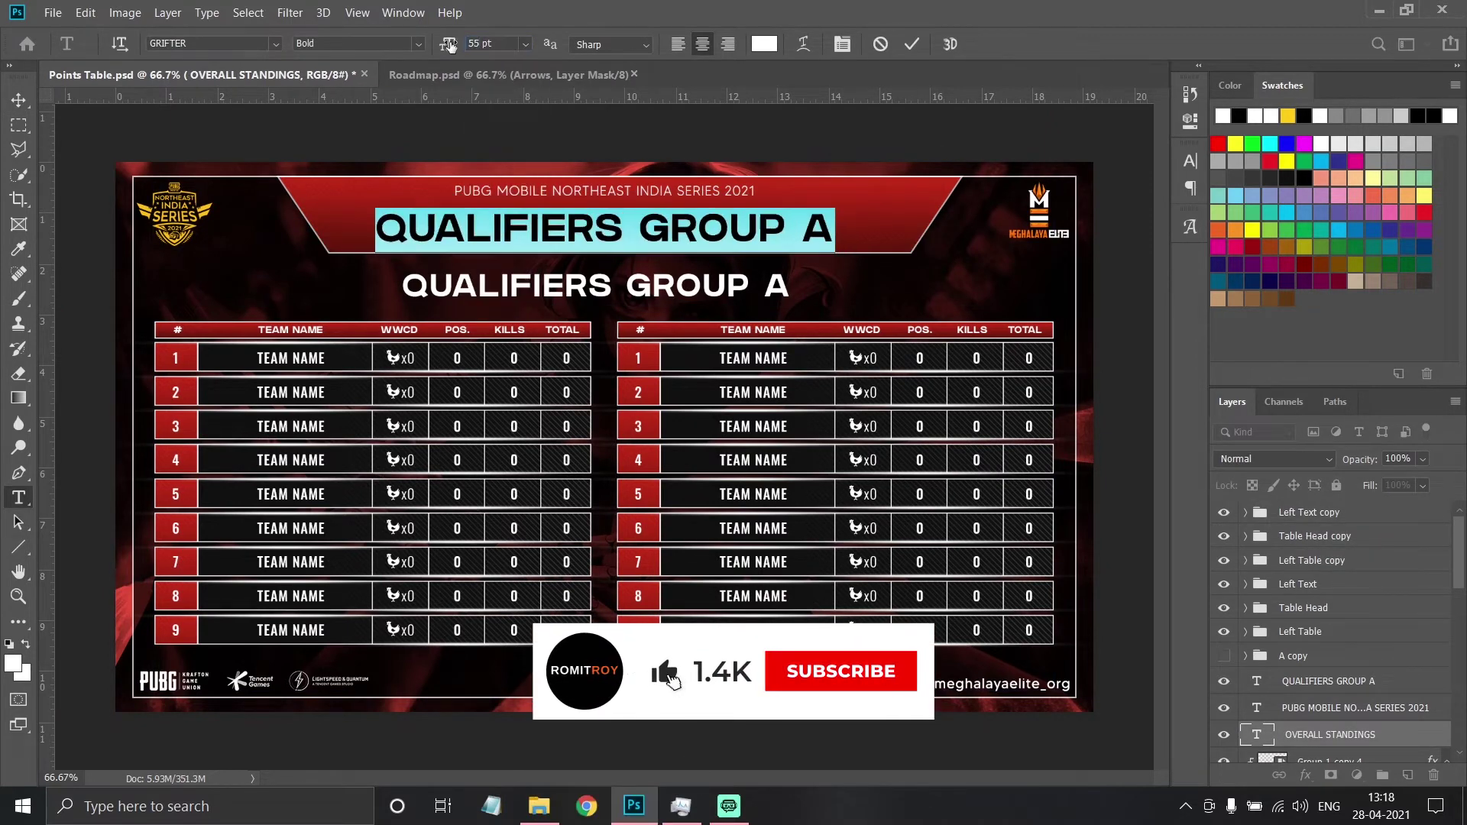
left_click(20, 100)
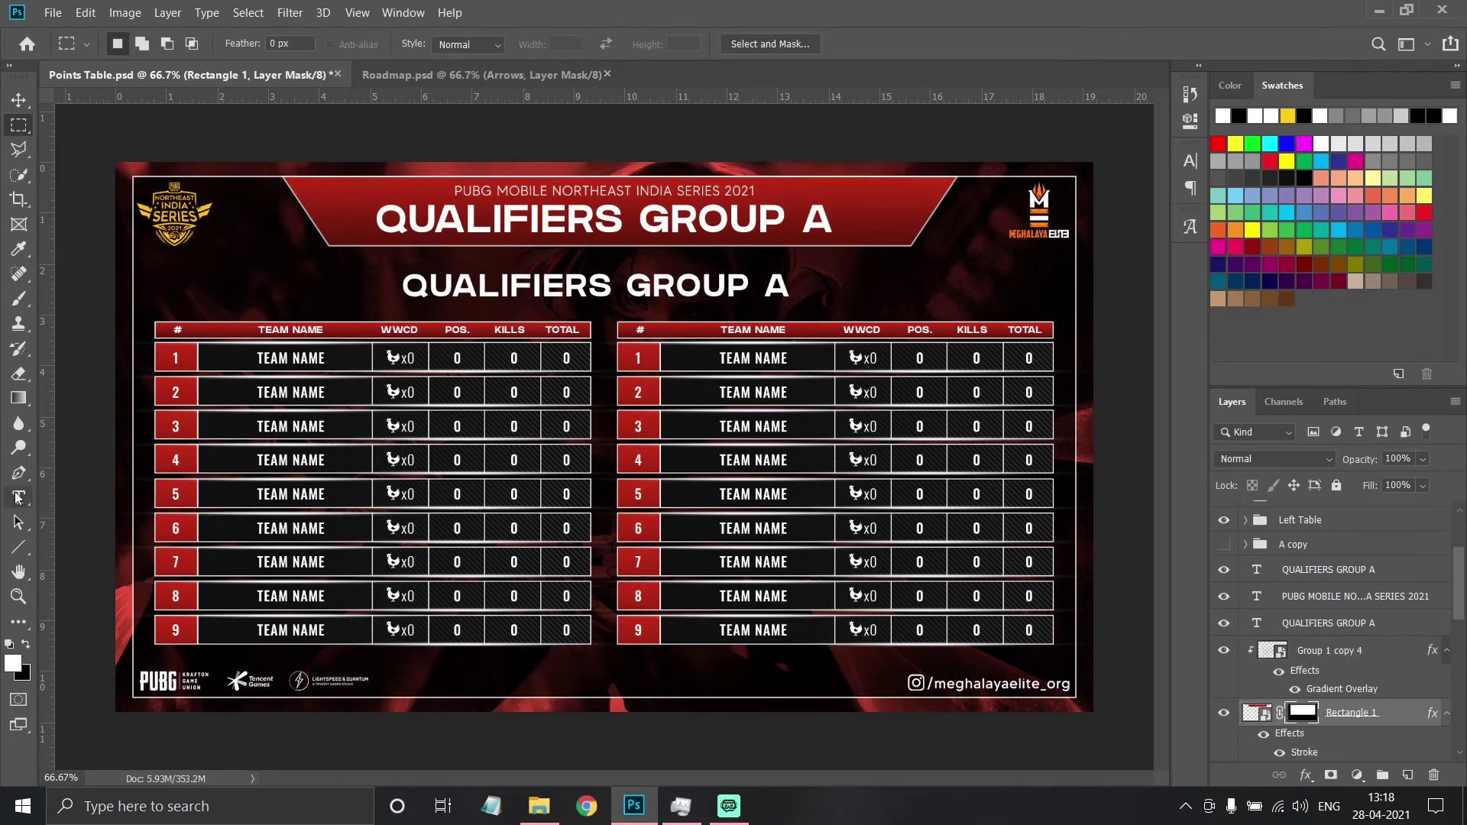
Retype the heading below as OVERALL STANDINGS in a bold font.
double_click(589, 285)
type("OVERALL STANDINGS")
left_click(276, 43)
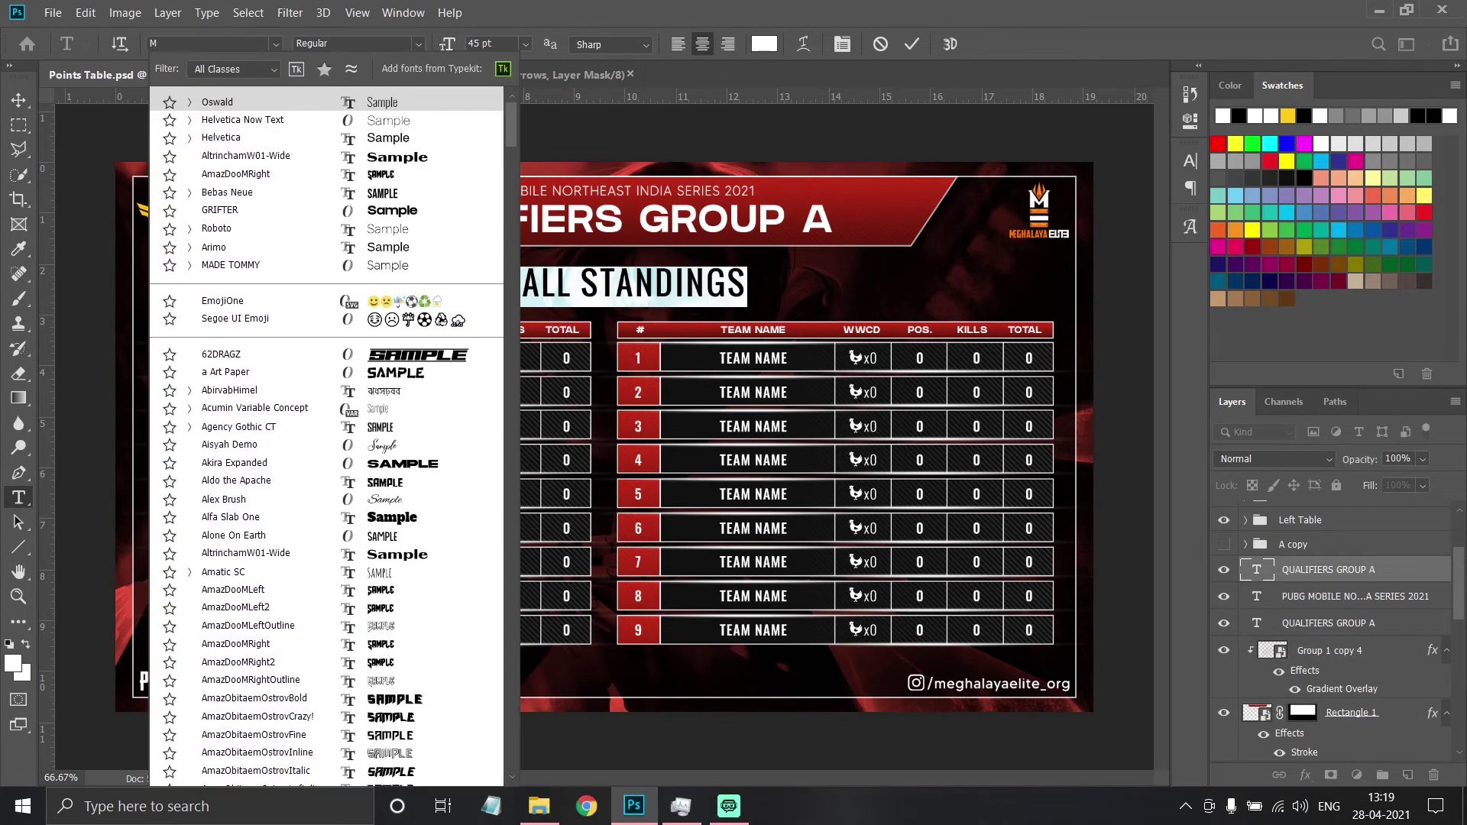
scroll(229, 344, "down", 10)
left_click(295, 347)
left_click(843, 44)
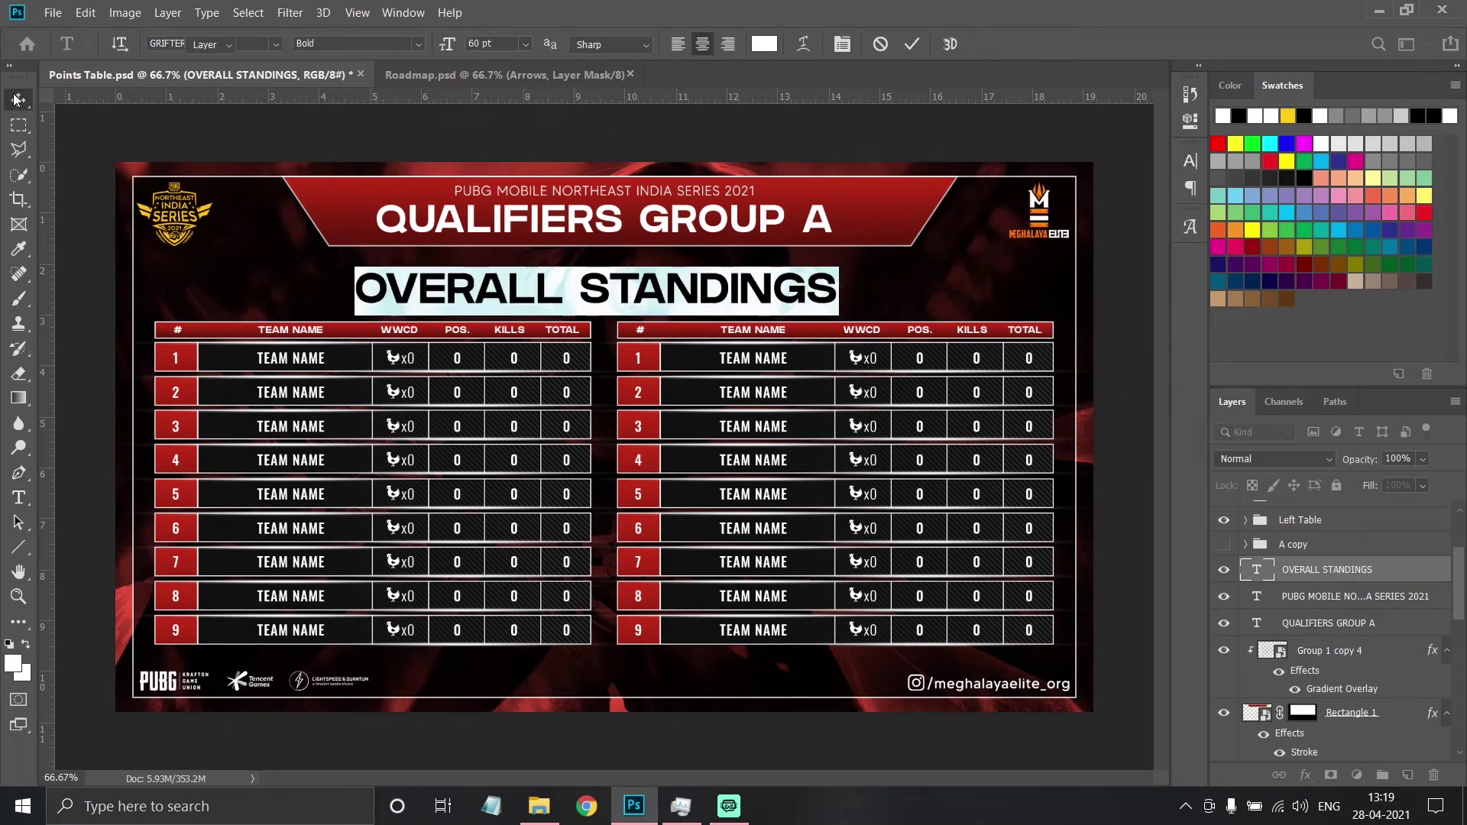
left_click(17, 100)
Nudge the banner title up and enlarge the OVERALL STANDINGS heading.
key("Up")
key("Up")
key("Up")
key("alt+bracketleft")
key("alt+bracketleft")
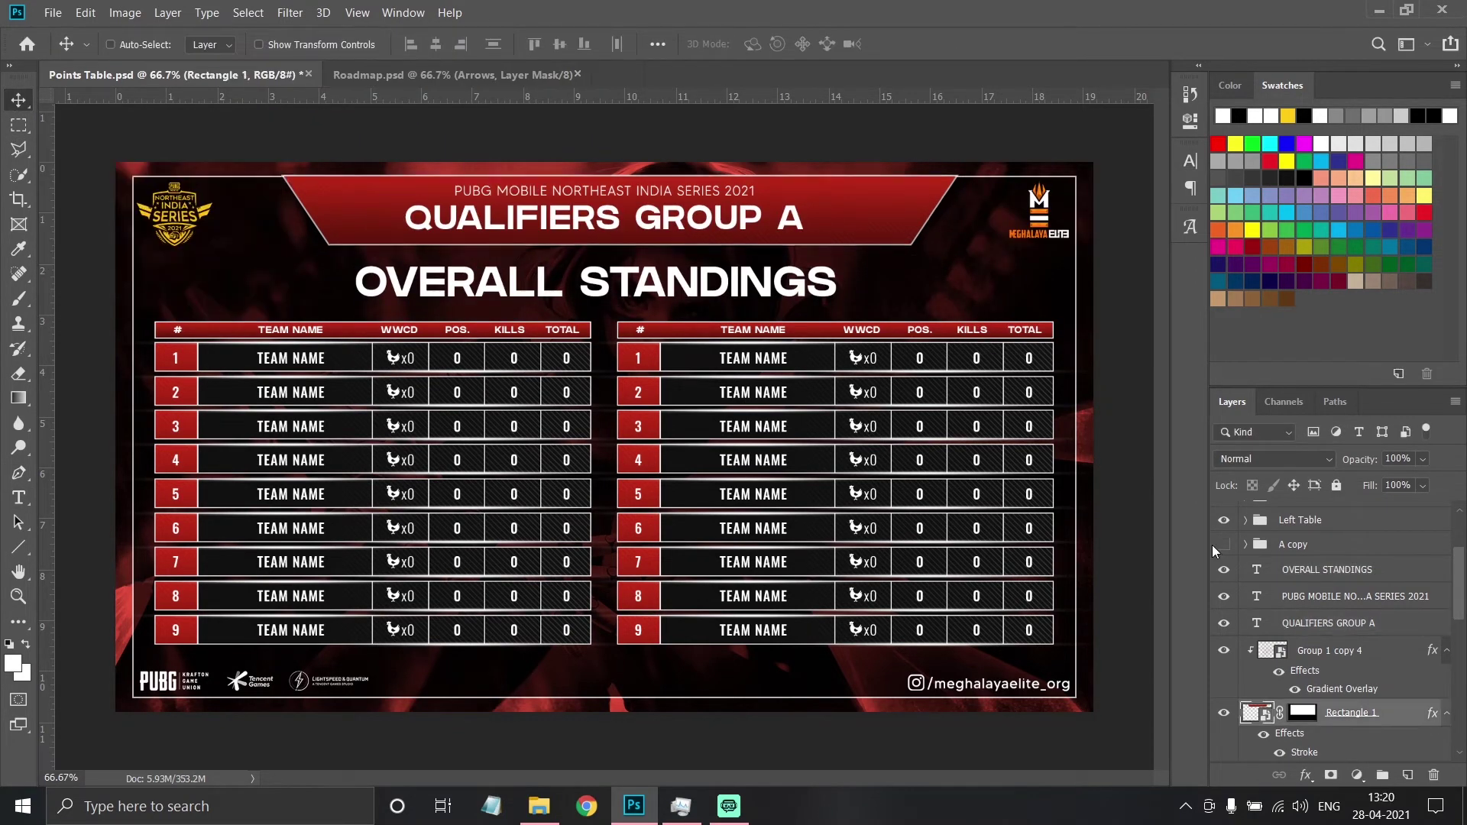
right_click(508, 171)
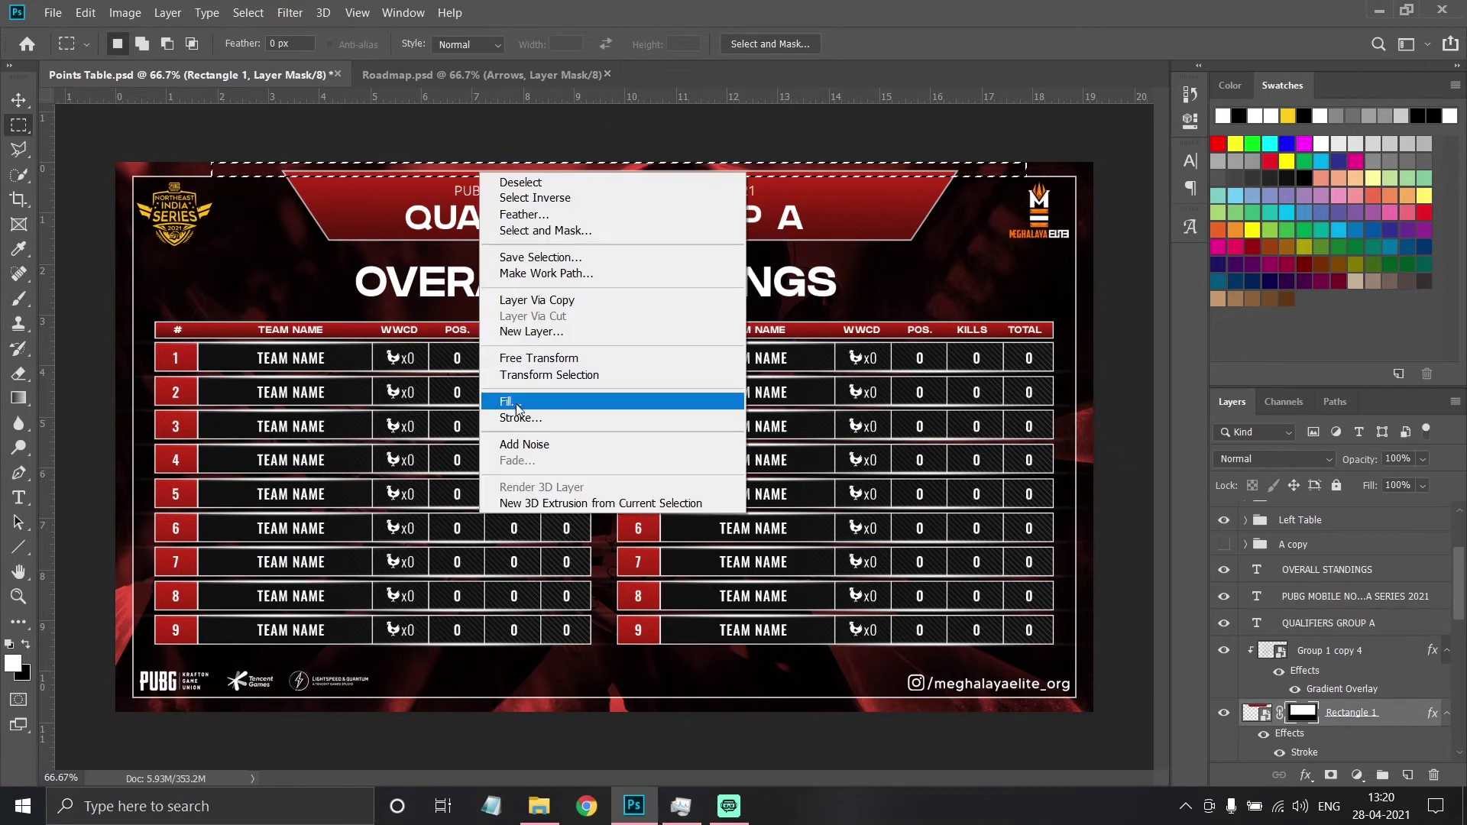
left_click(606, 88)
key("ctrl+plus")
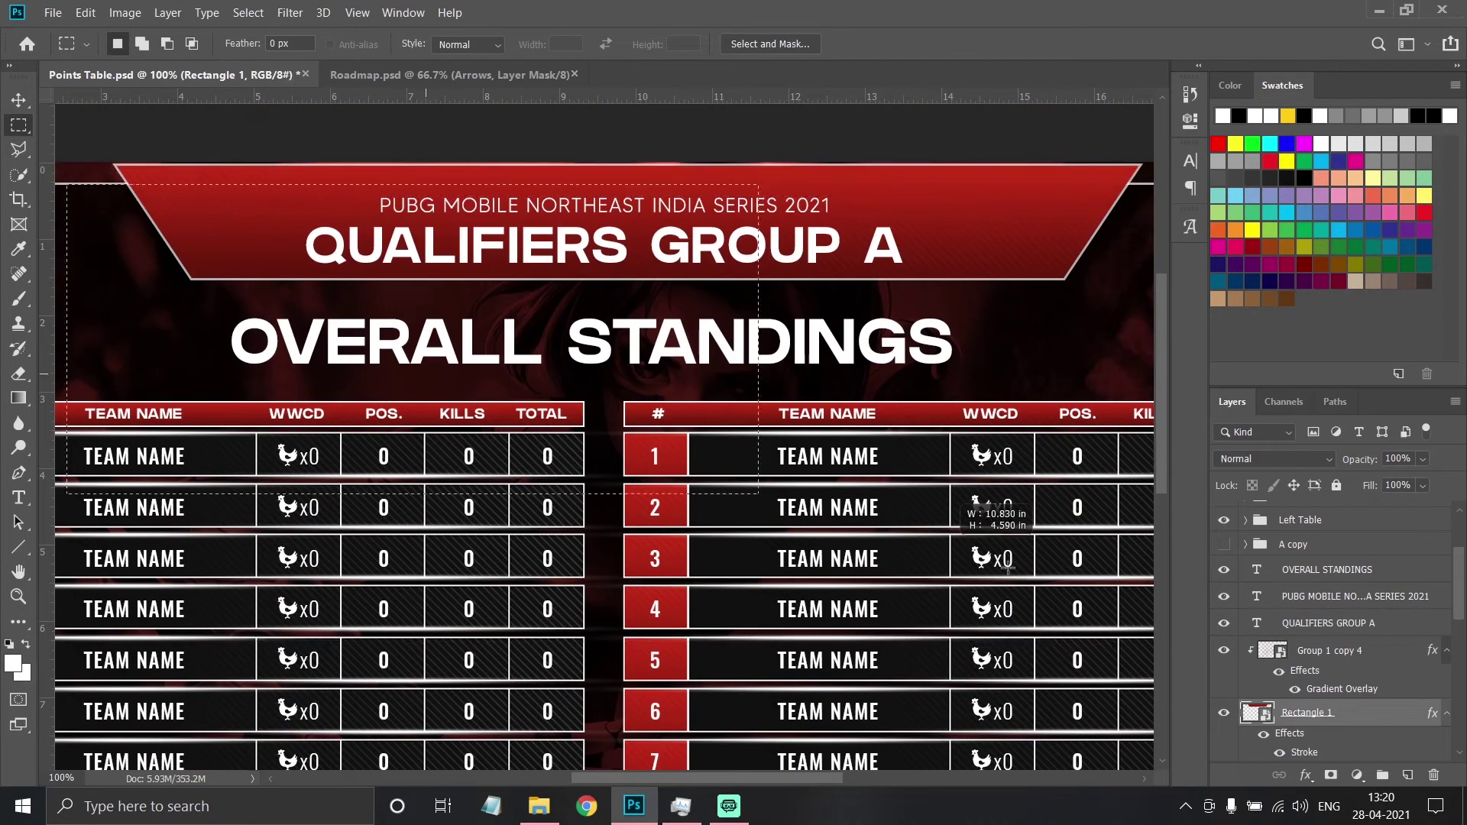
scroll(1007, 566, "up", 2)
double_click(1257, 569)
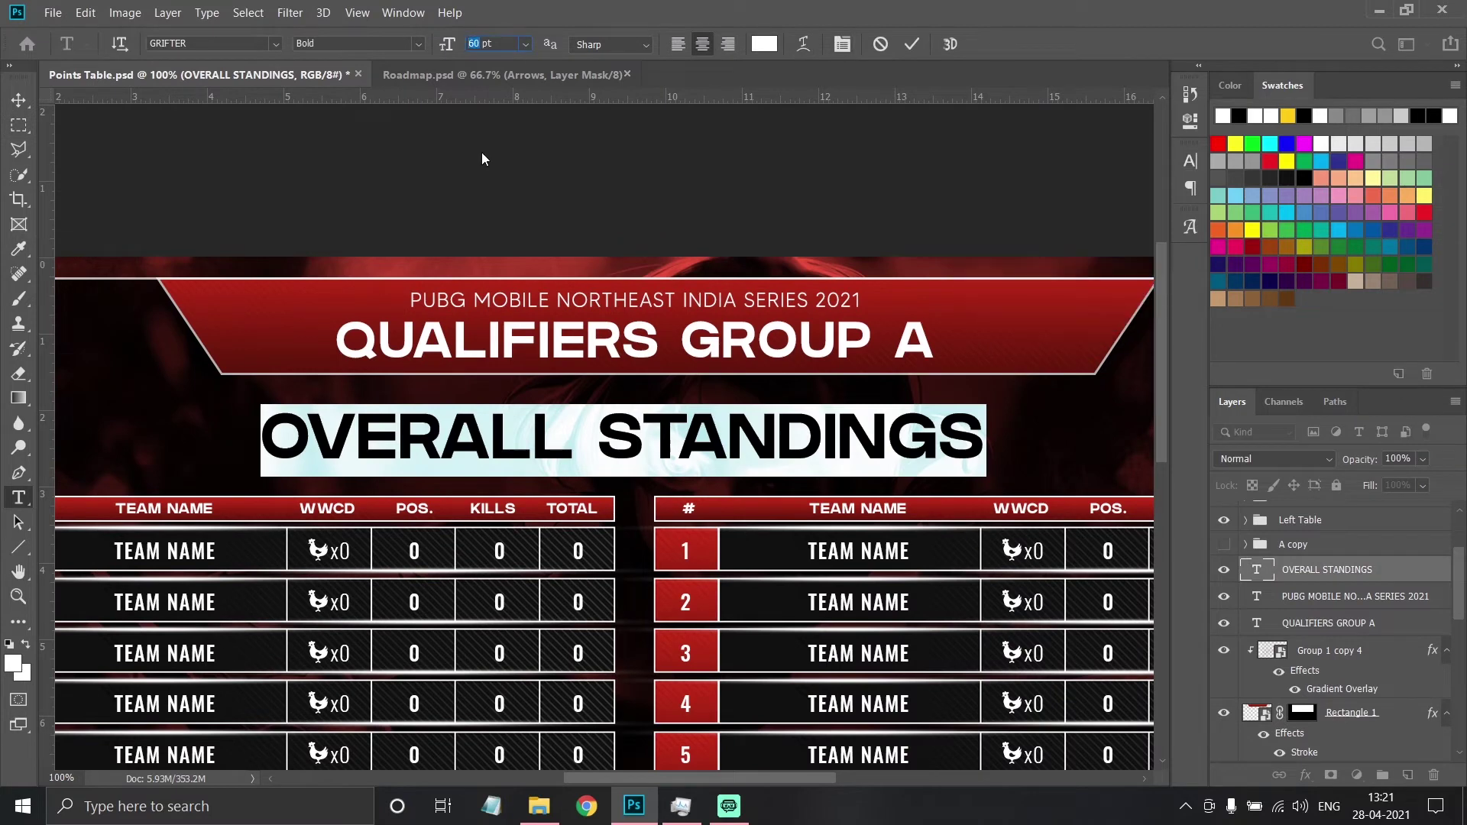
key("Escape")
key("v")
Centre the headings horizontally on the canvas and group the banner text layers.
scroll(1330, 649, "down", 5)
left_click(1308, 748, "ctrl")
left_click(436, 43)
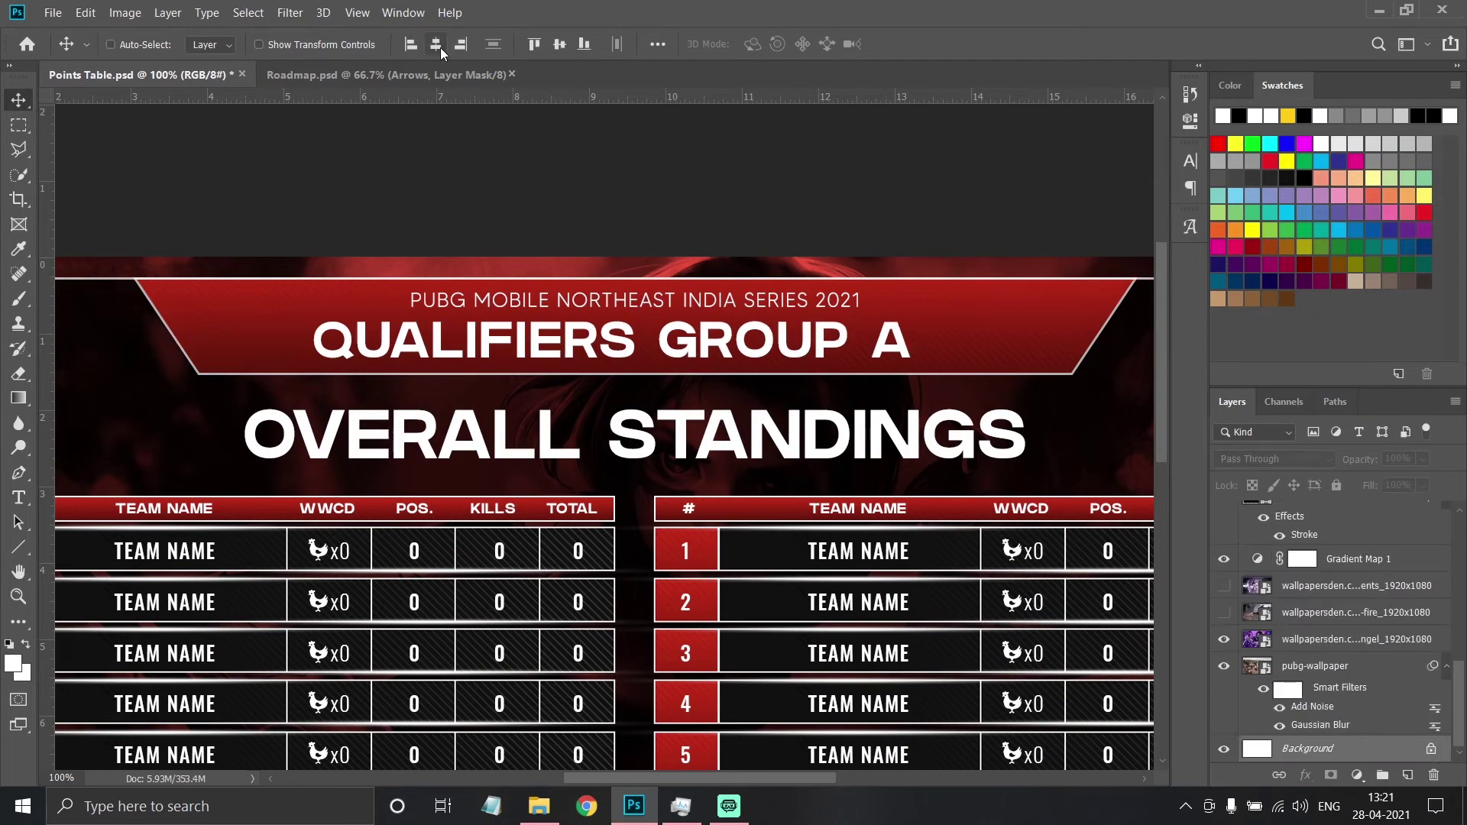
key("ctrl+z")
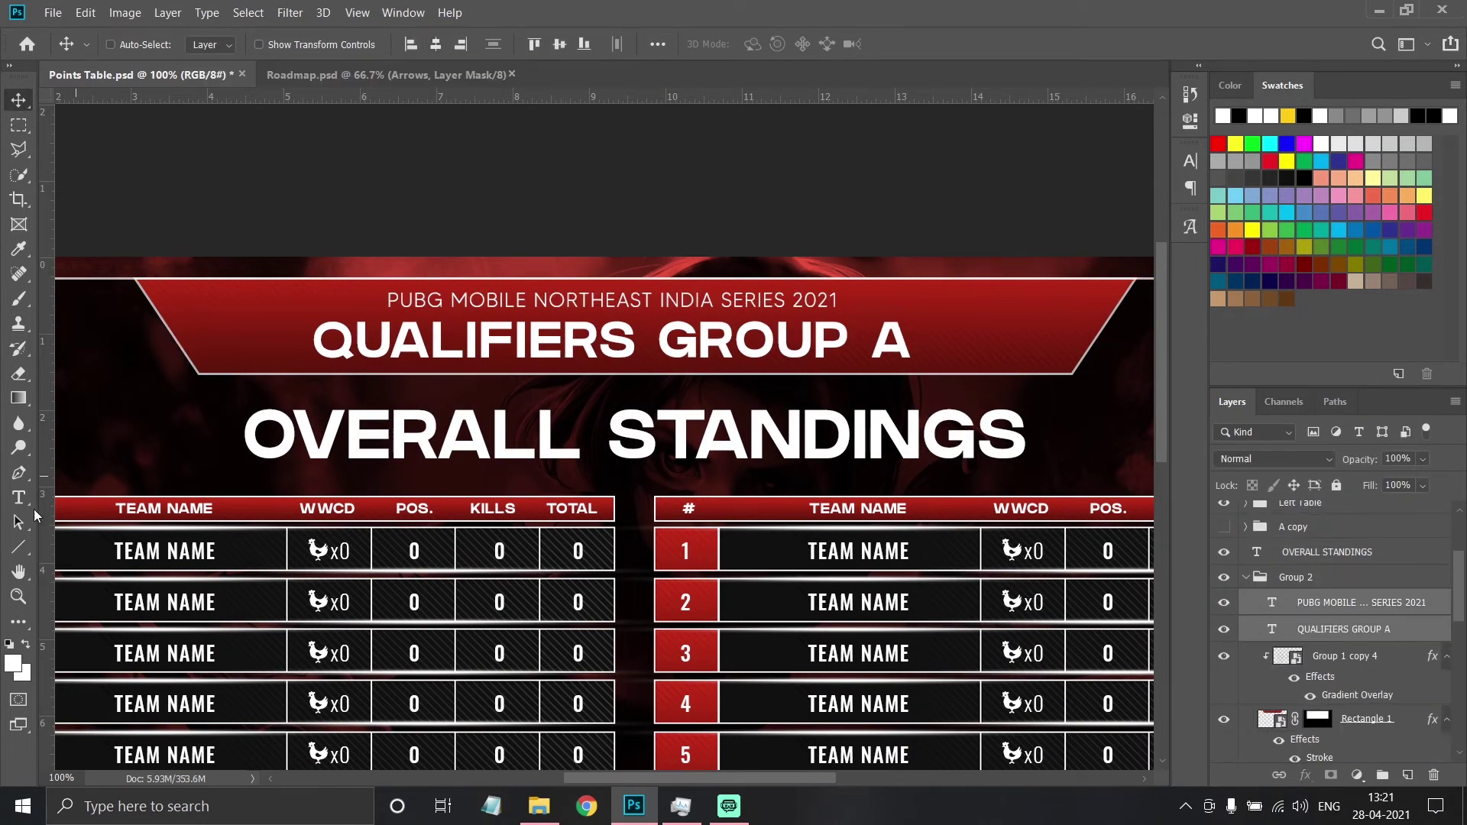
key("ctrl+z")
key("ctrl+minus")
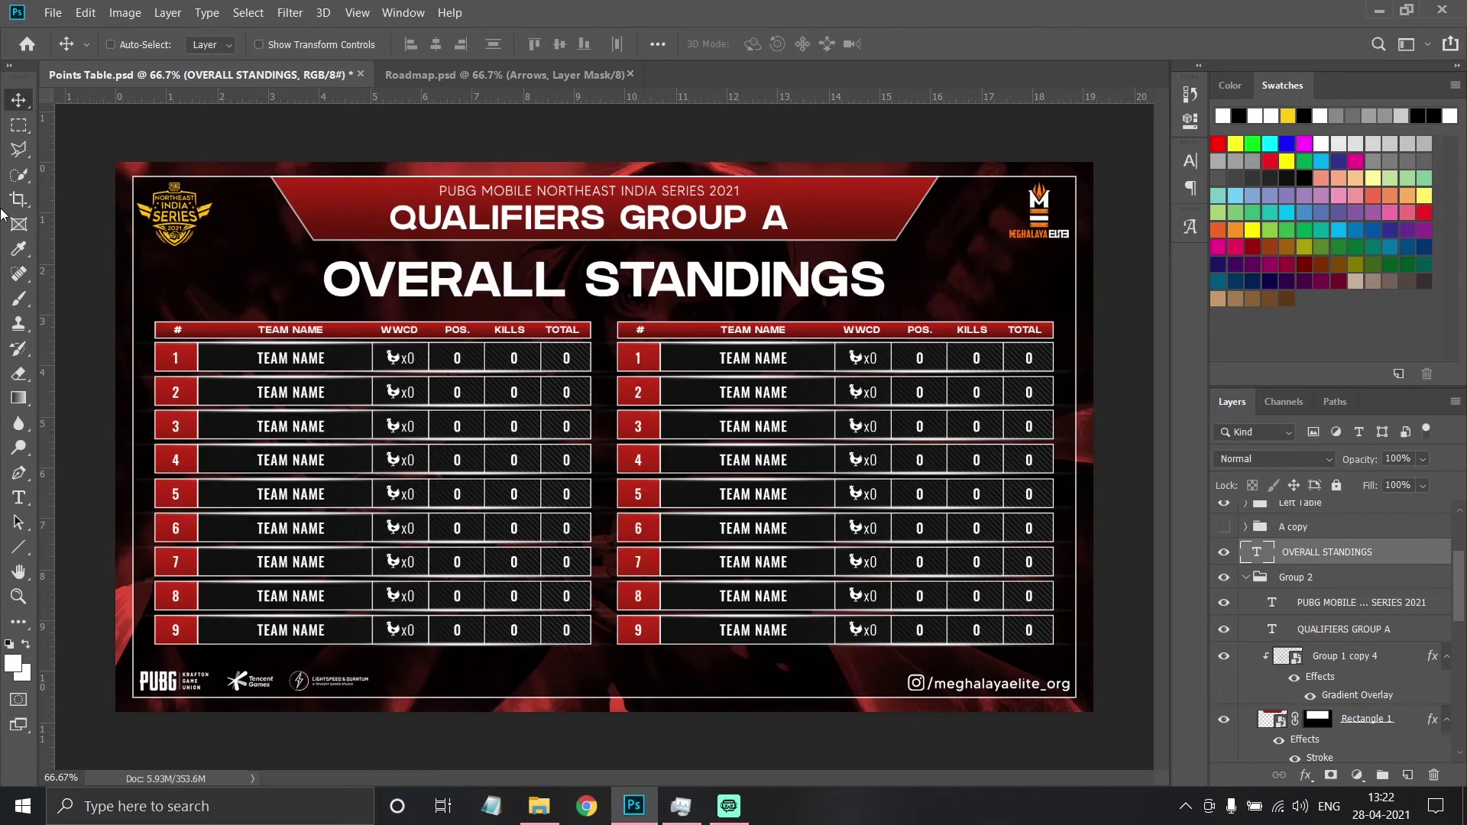
key("ctrl+a")
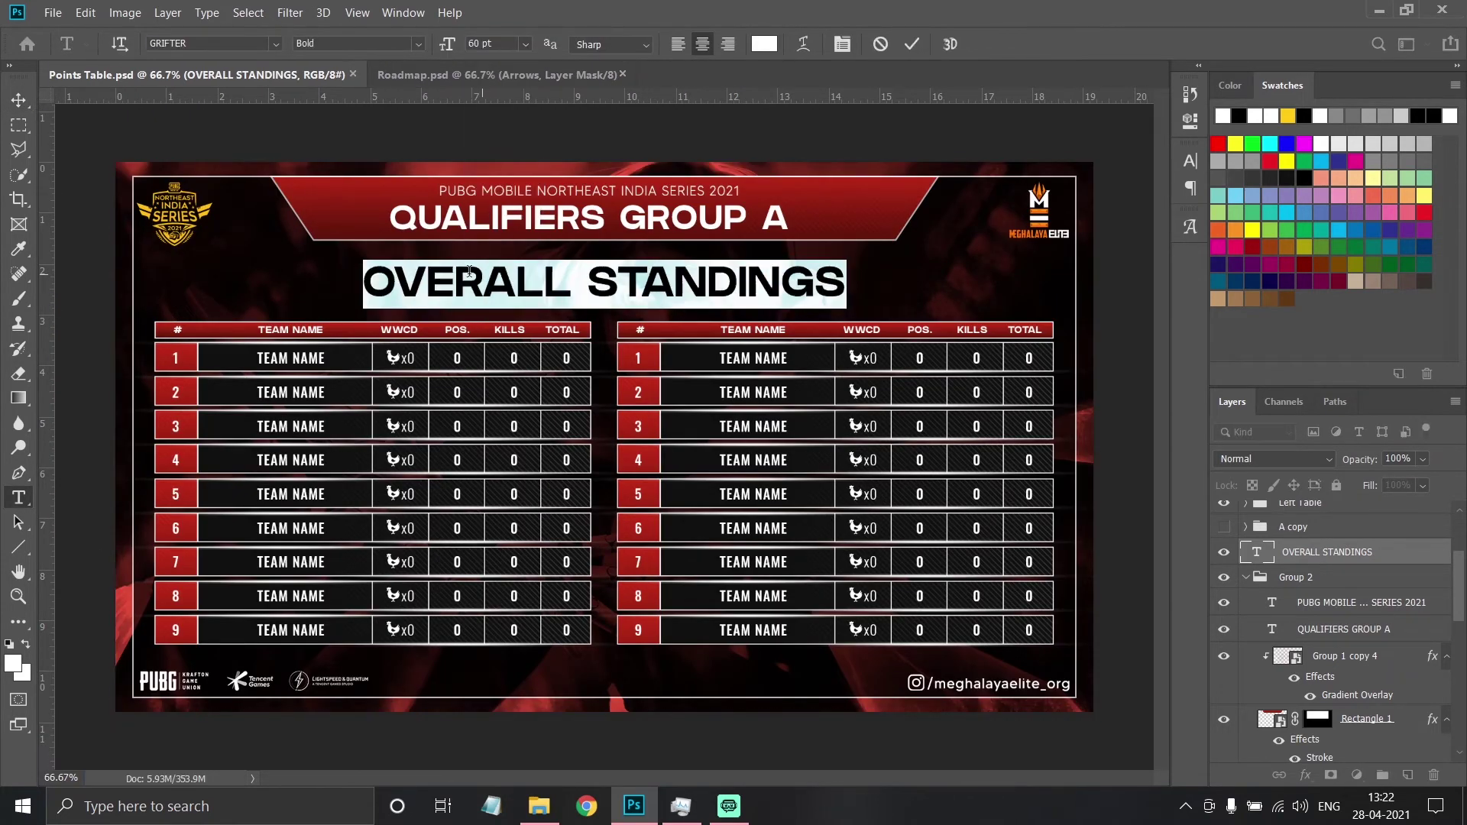
left_click(19, 100)
Return to the Slot List design and adjust its header and title.
scroll(1269, 579, "down", 5)
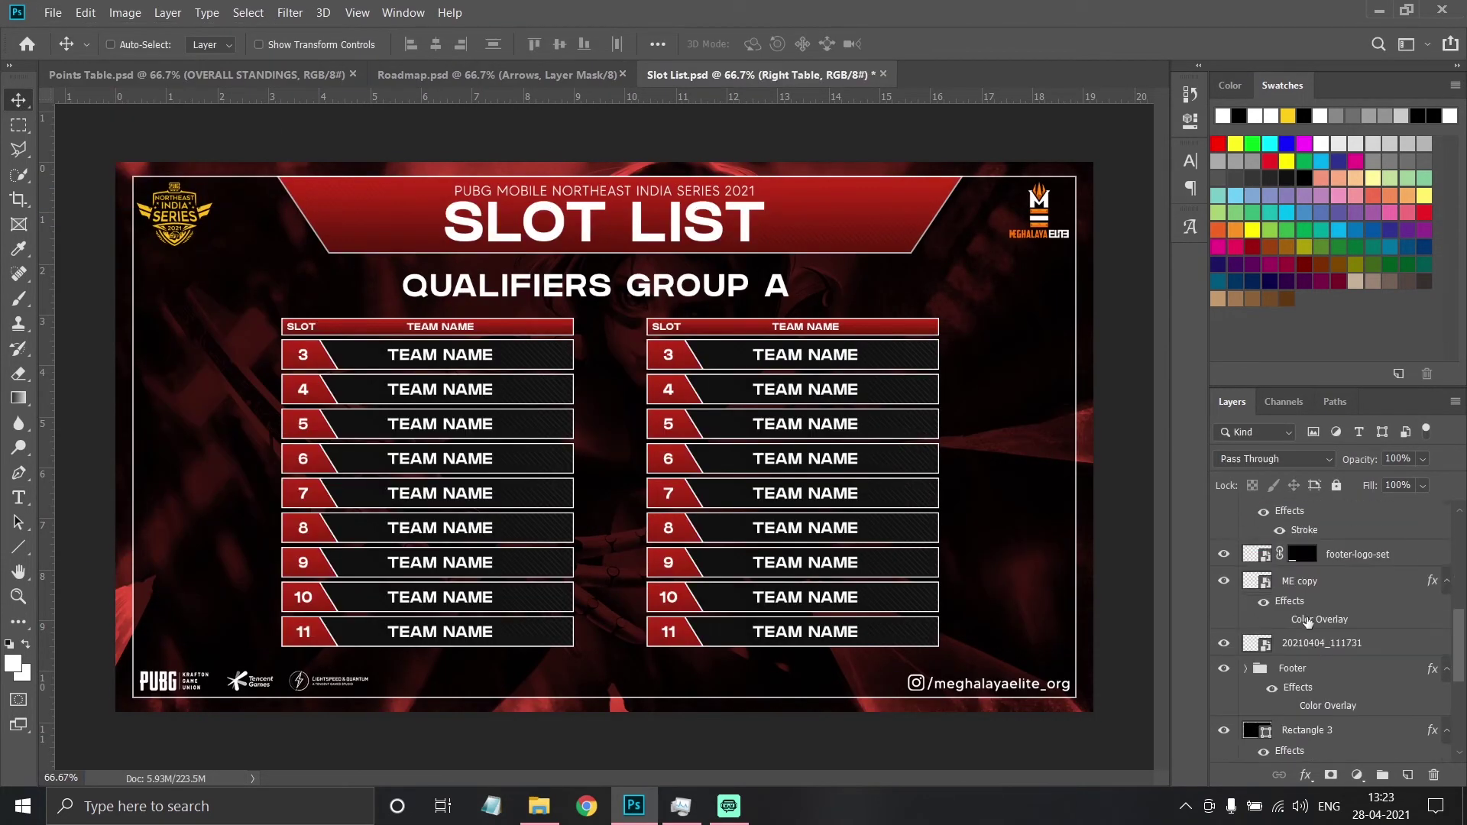
scroll(1270, 578, "down", 5)
key("ctrl+z")
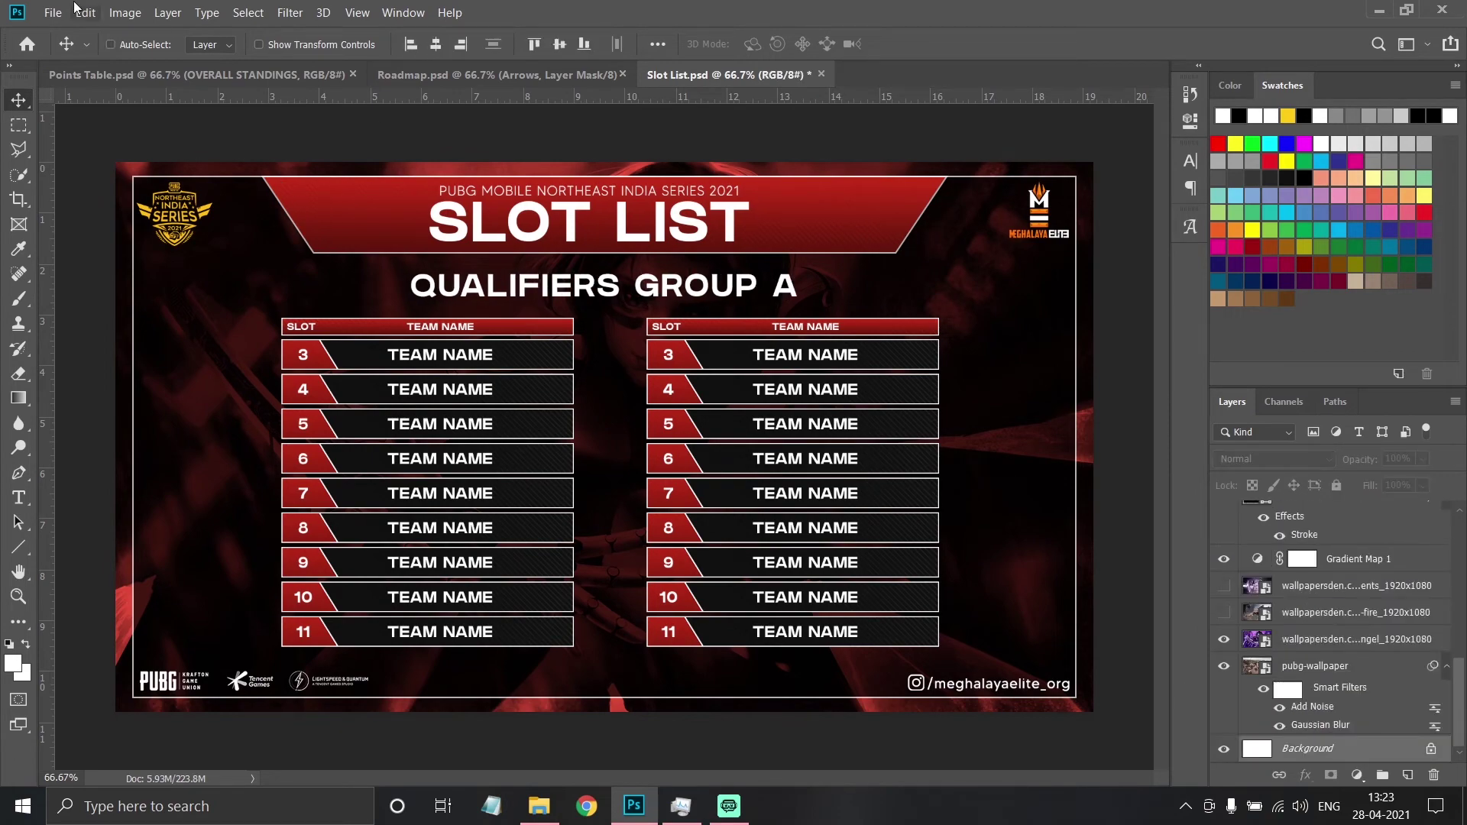
key("ctrl+z")
Drag a wallpaper from the pubg wallpapers folder onto the Slot List canvas as its background.
left_click(1224, 616)
left_click(1314, 669)
key("alt+Tab")
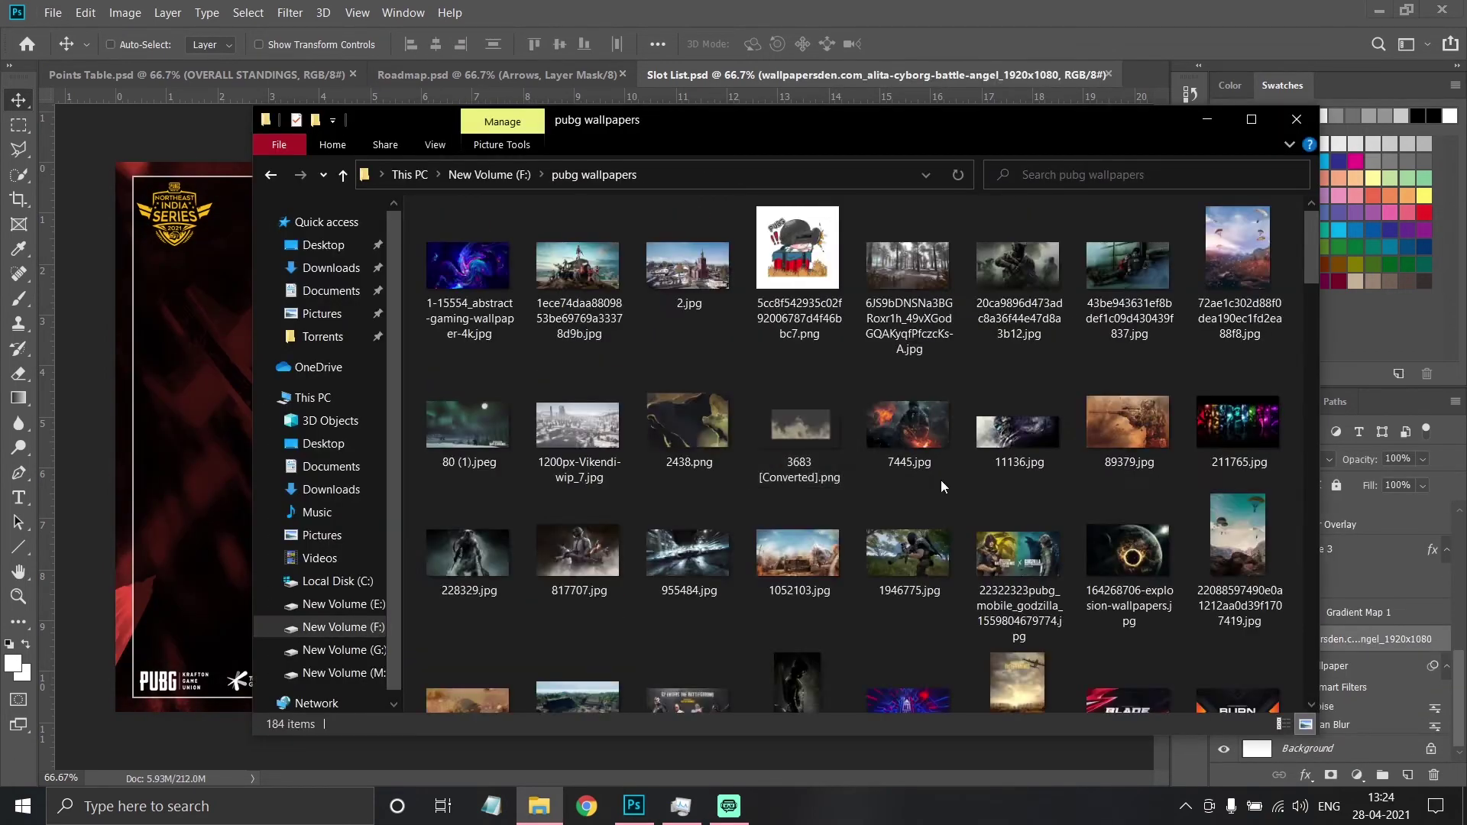
scroll(941, 480, "down", 5)
scroll(852, 457, "down", 3)
scroll(553, 460, "down", 5)
scroll(744, 424, "up", 5)
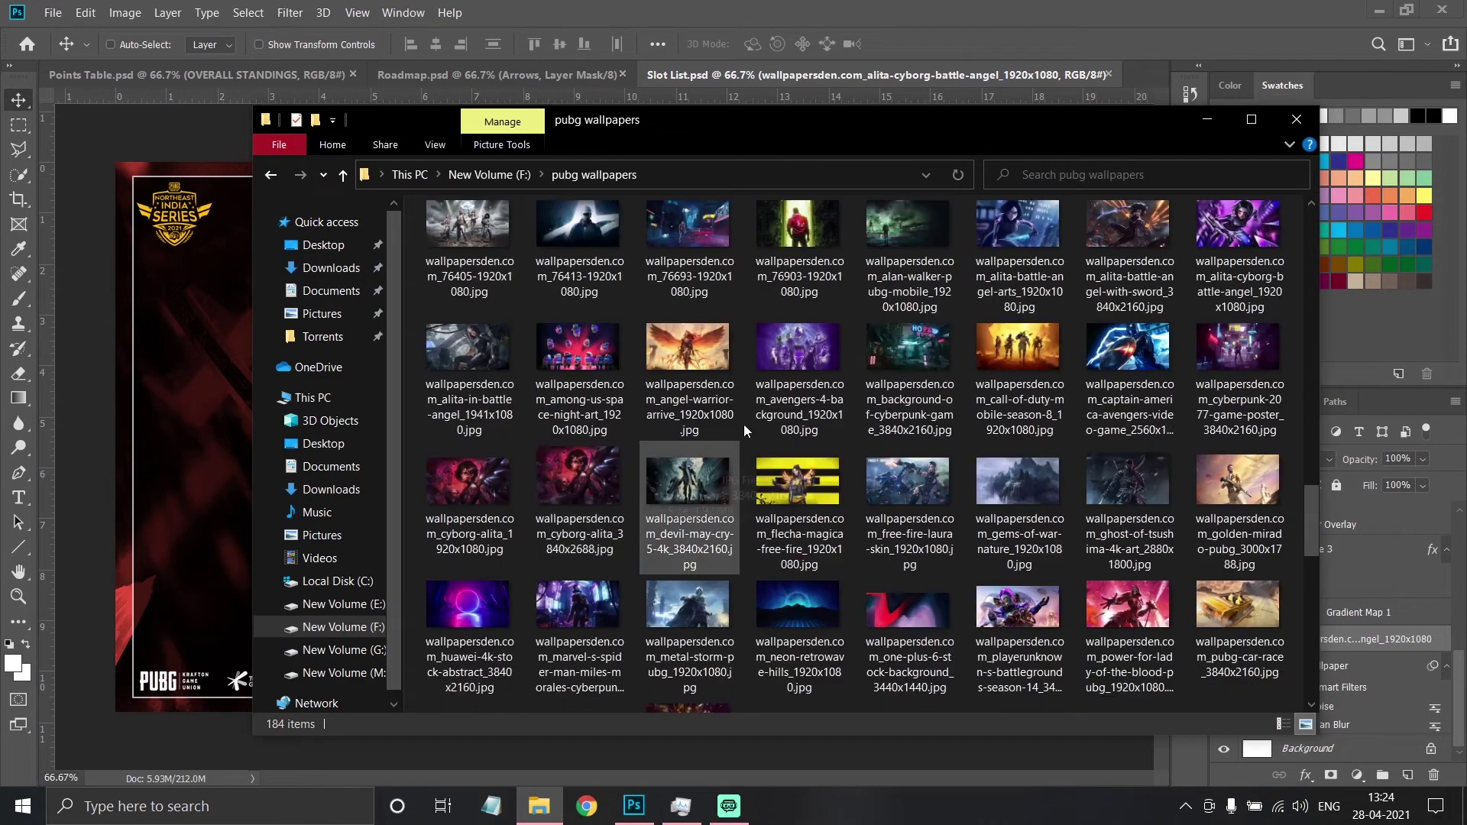
left_click_drag(1130, 245, 908, 321)
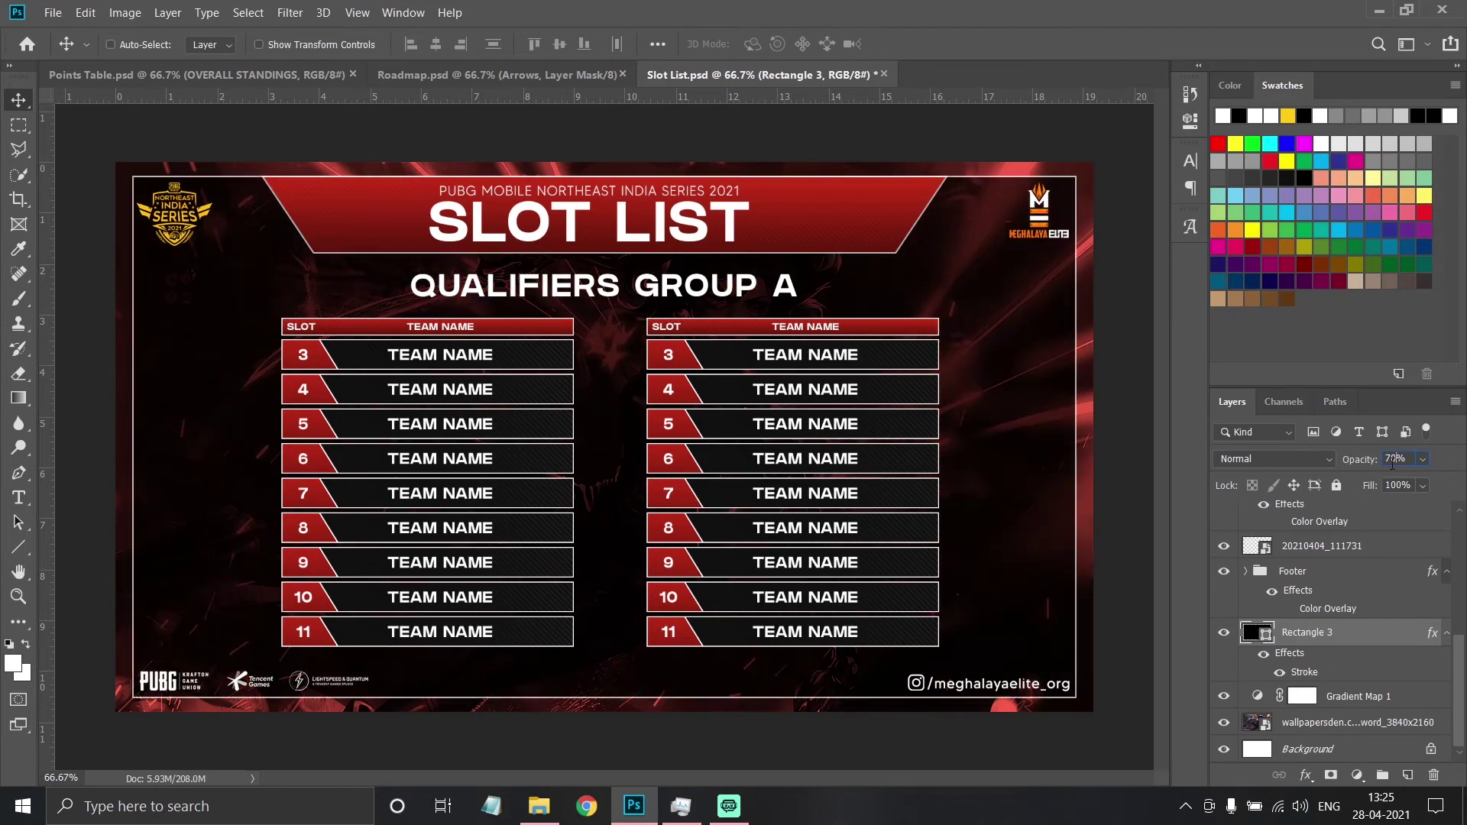
Save the Slot List as a PNG and dim the Points Table's backing panel.
key("ctrl+shift+s")
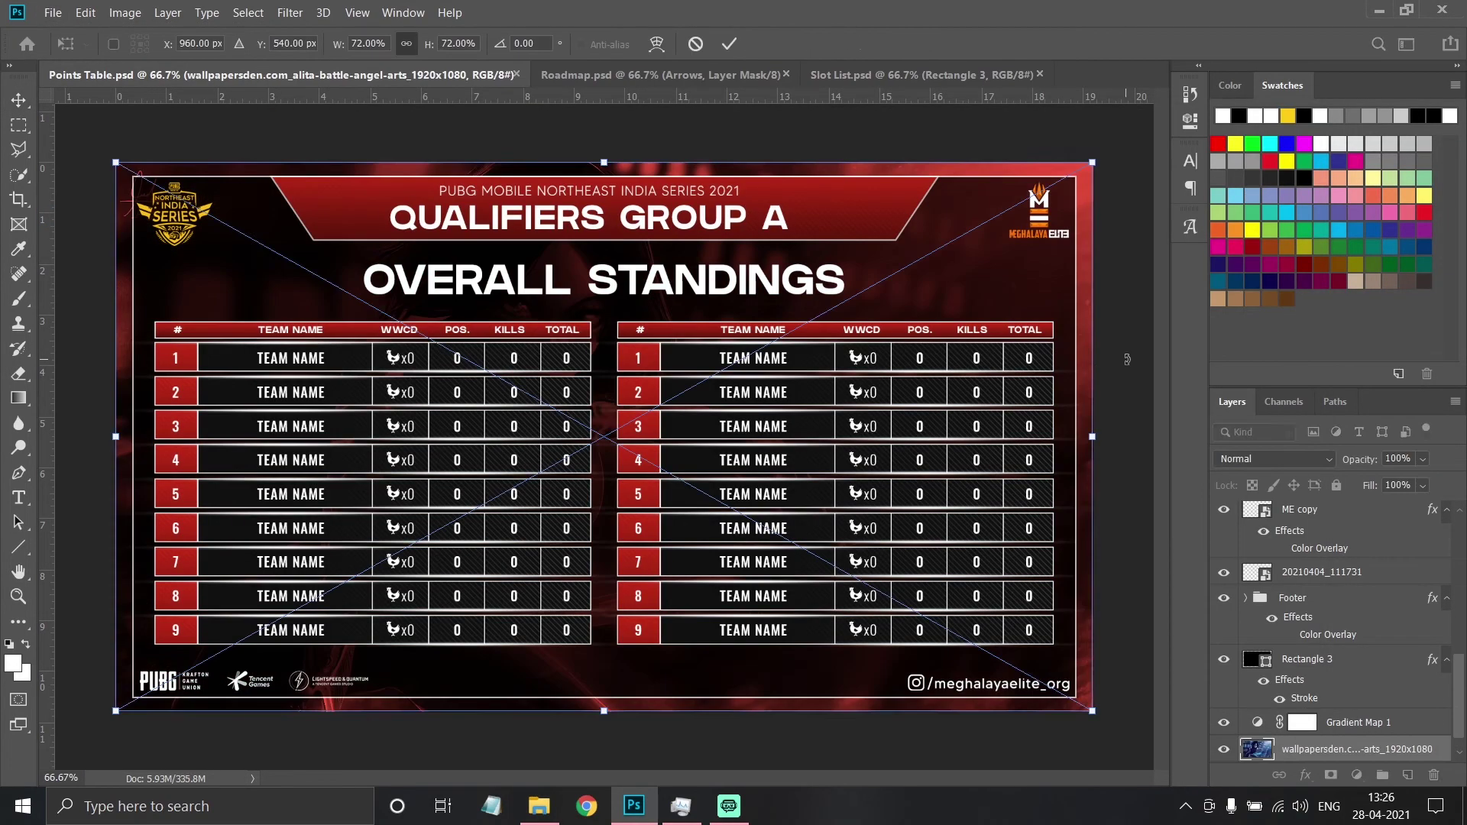
left_click(1304, 201)
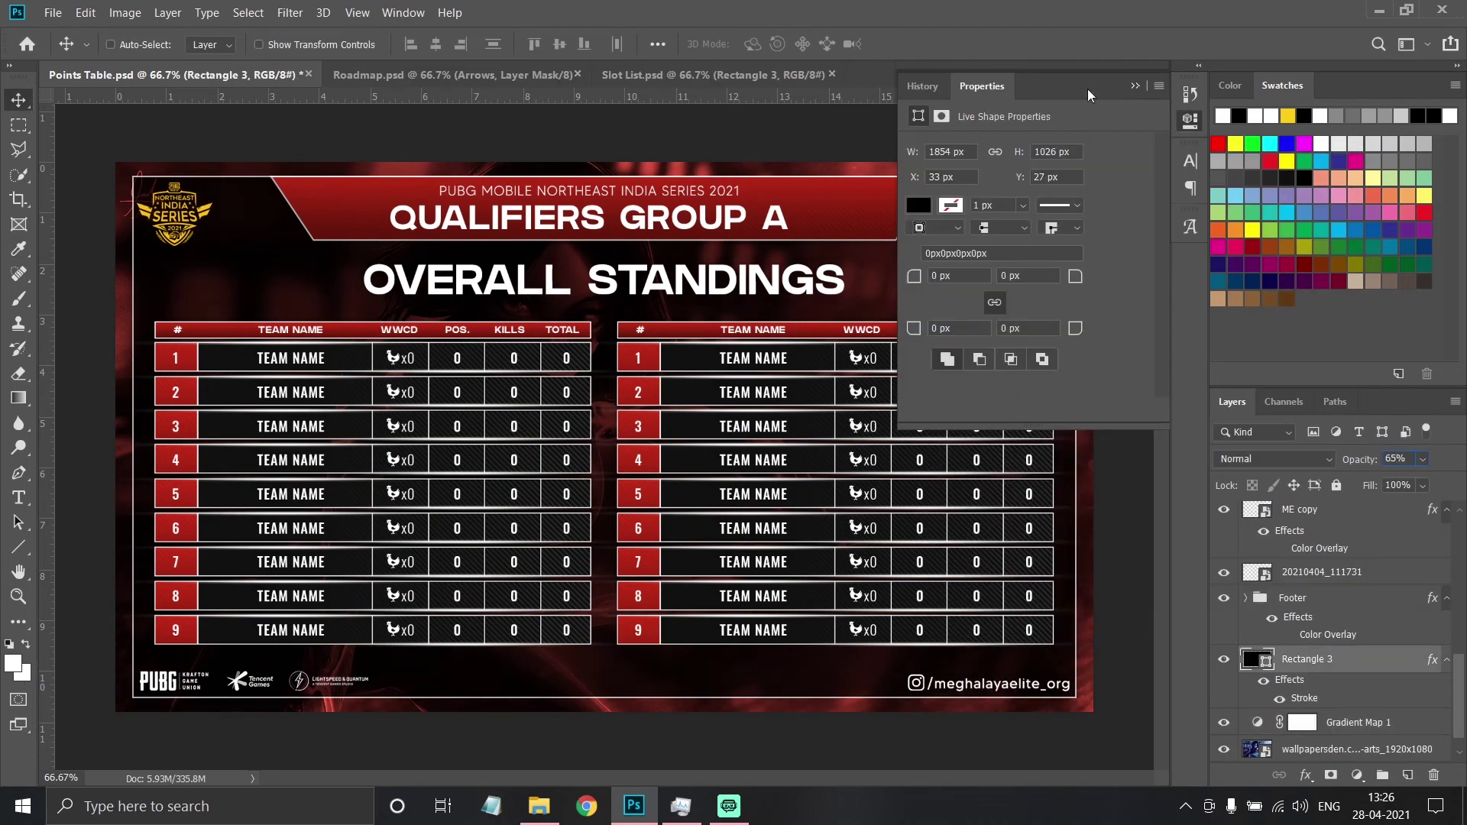
key("ctrl+shift+s")
key("Return")
key("Return")
Change the right table's first rank number to 10.
left_click(19, 498)
left_click(642, 358)
type("0")
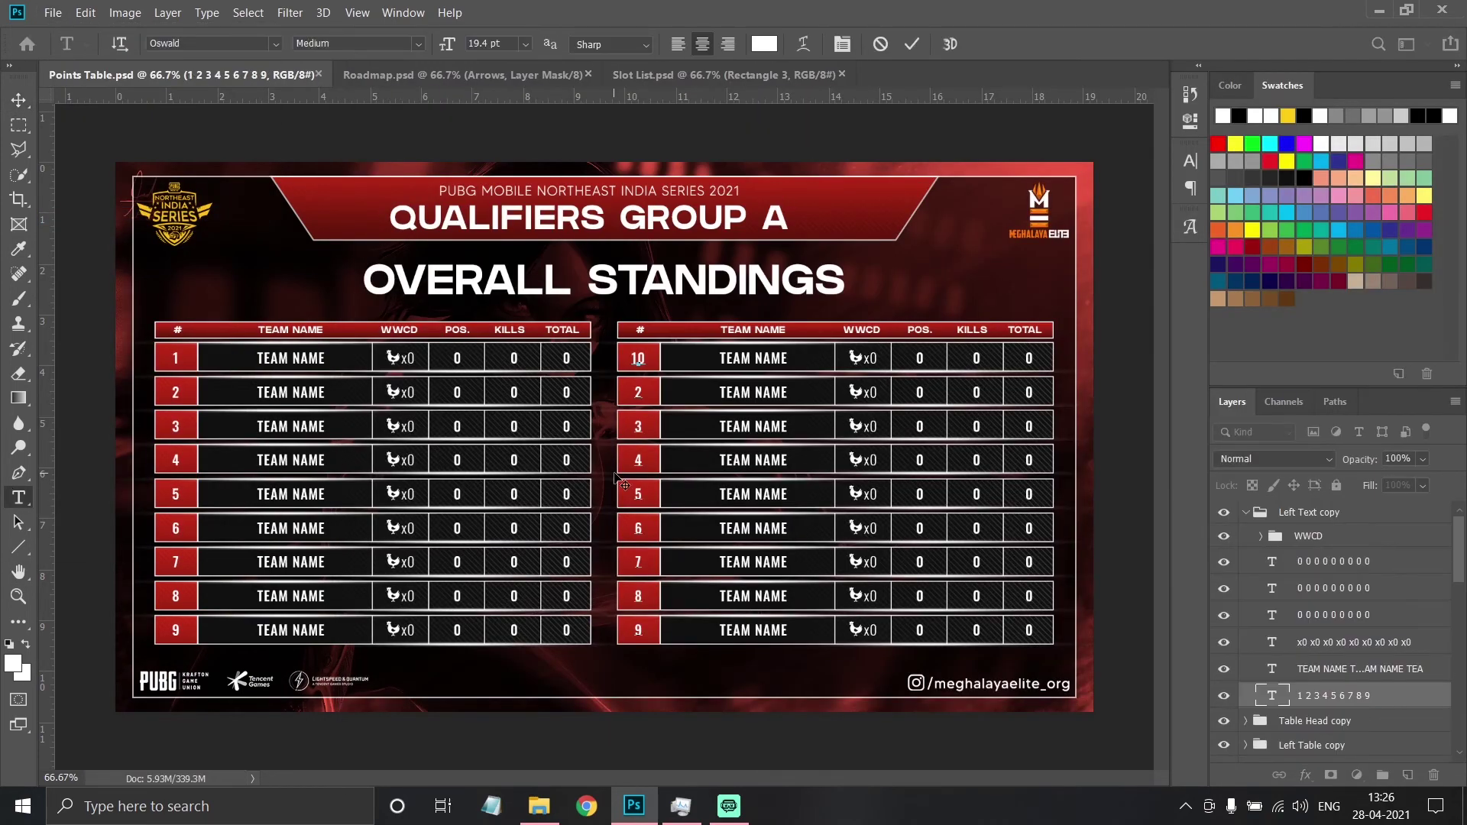